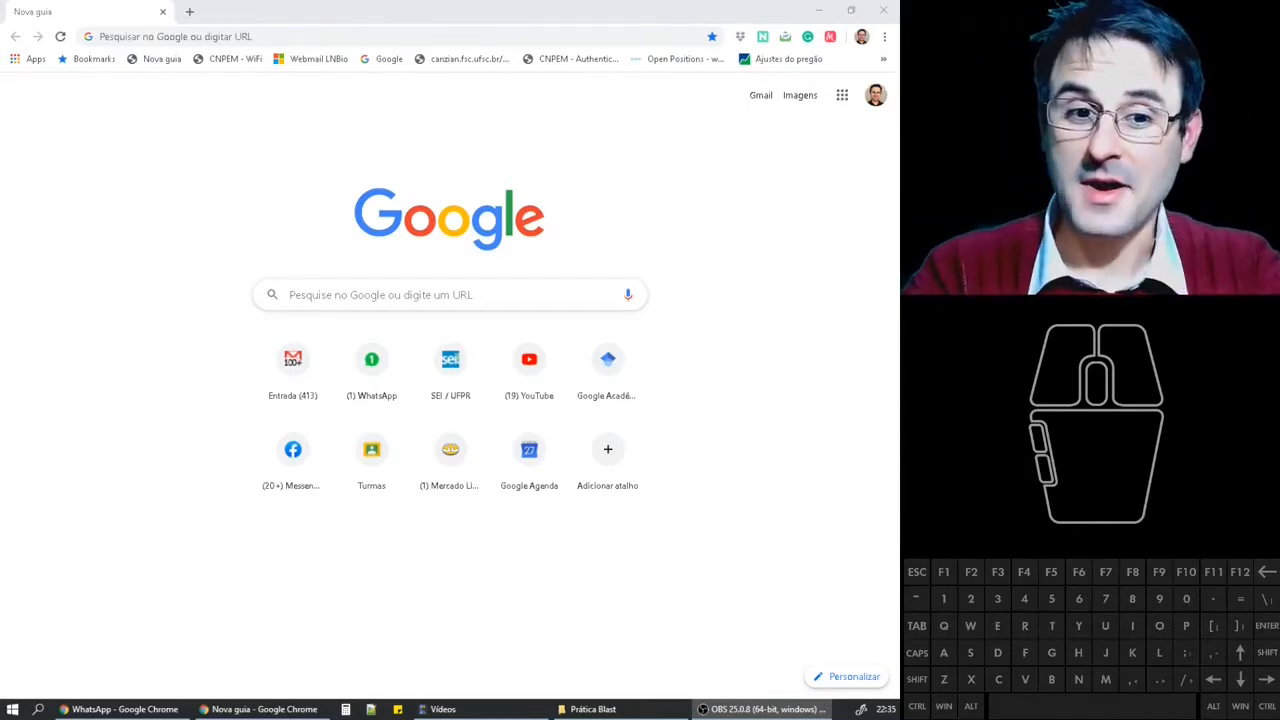
click(593, 709)
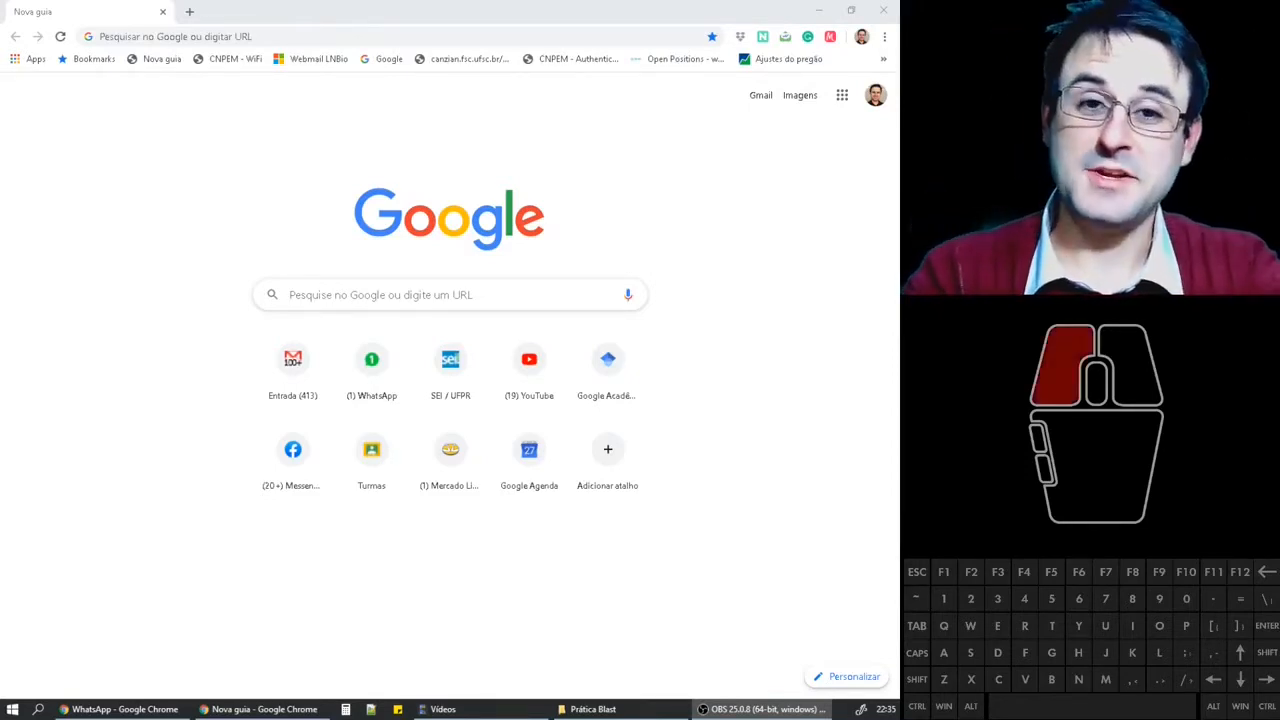
right_click(593, 709)
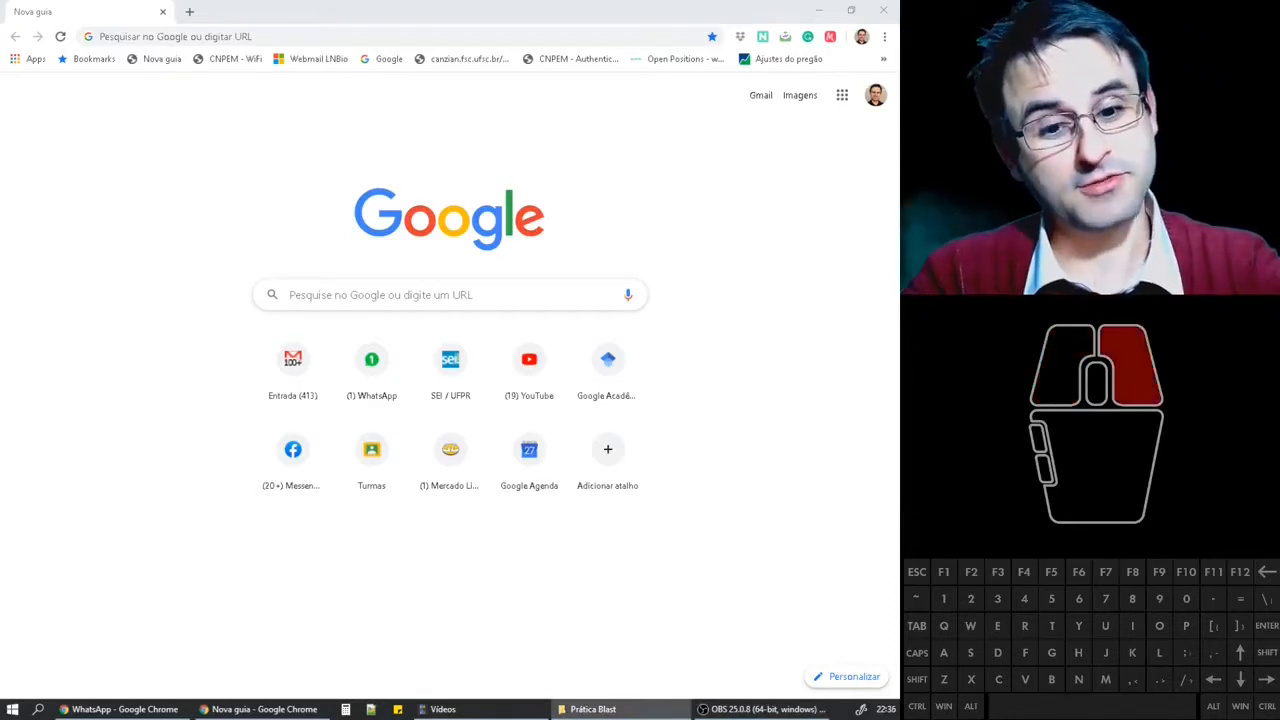
click(762, 709)
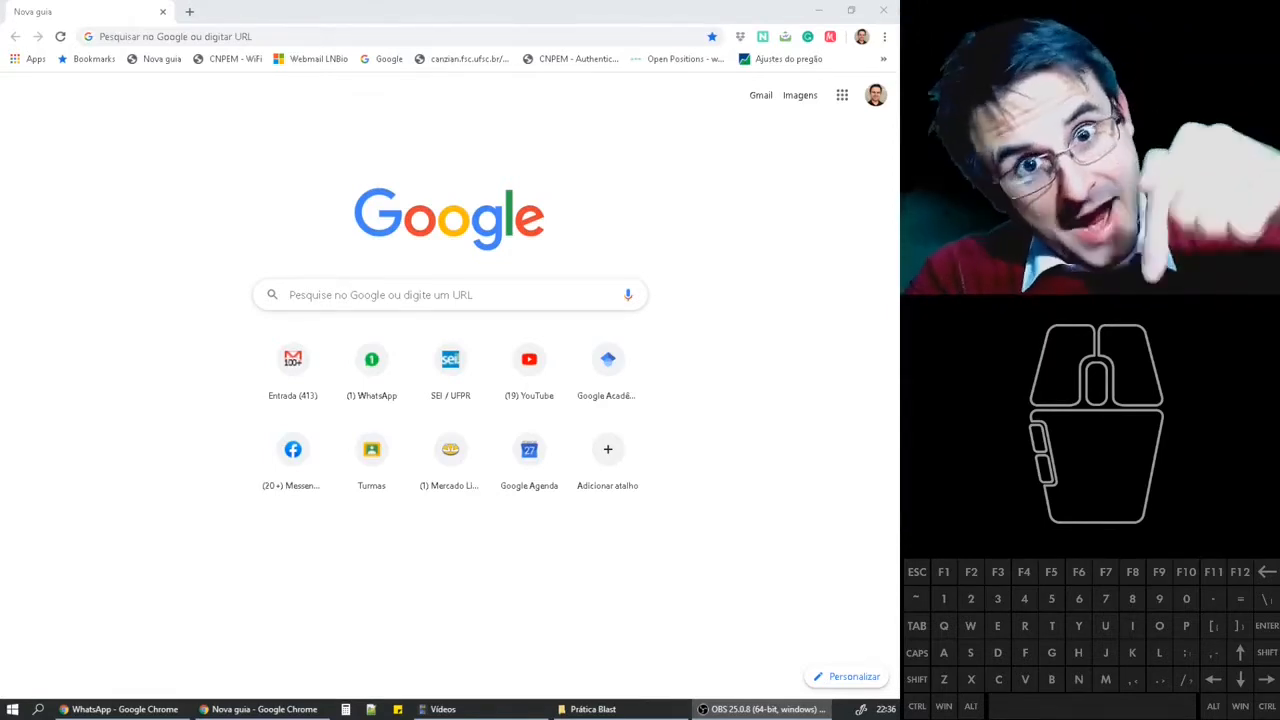
key(shift+a+s)
key(shift+a+d)
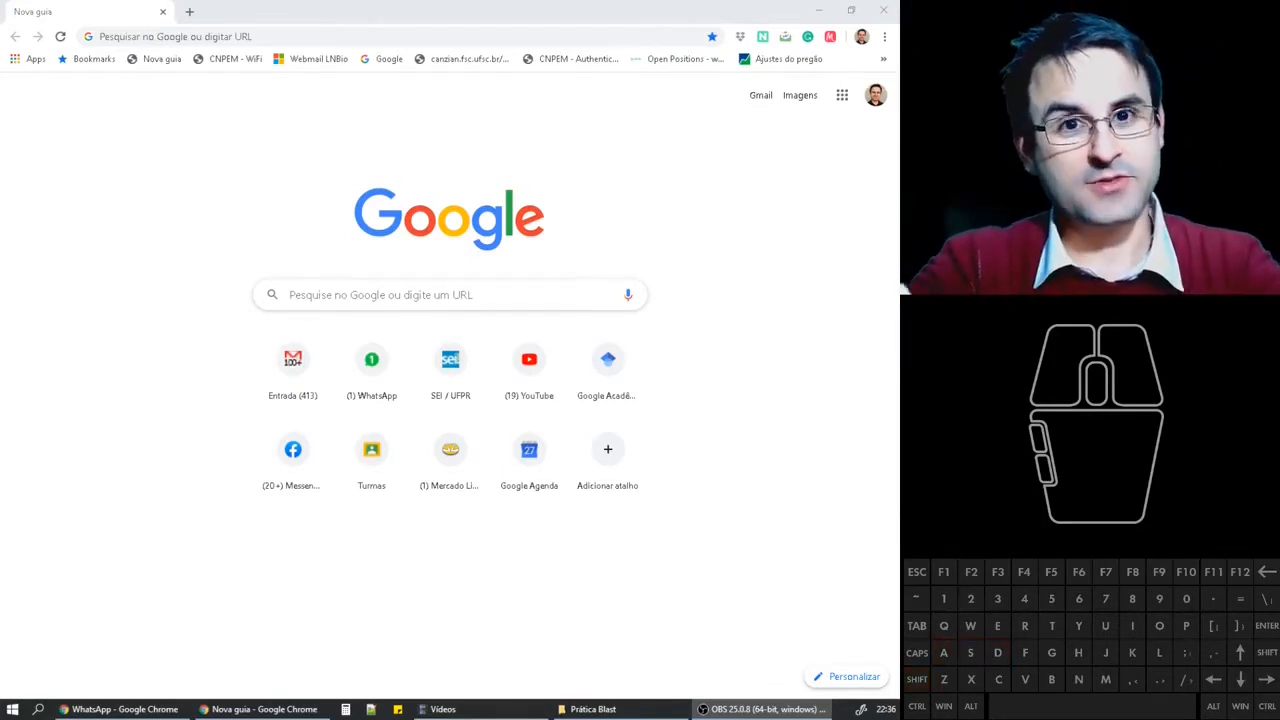
key(ctrl)
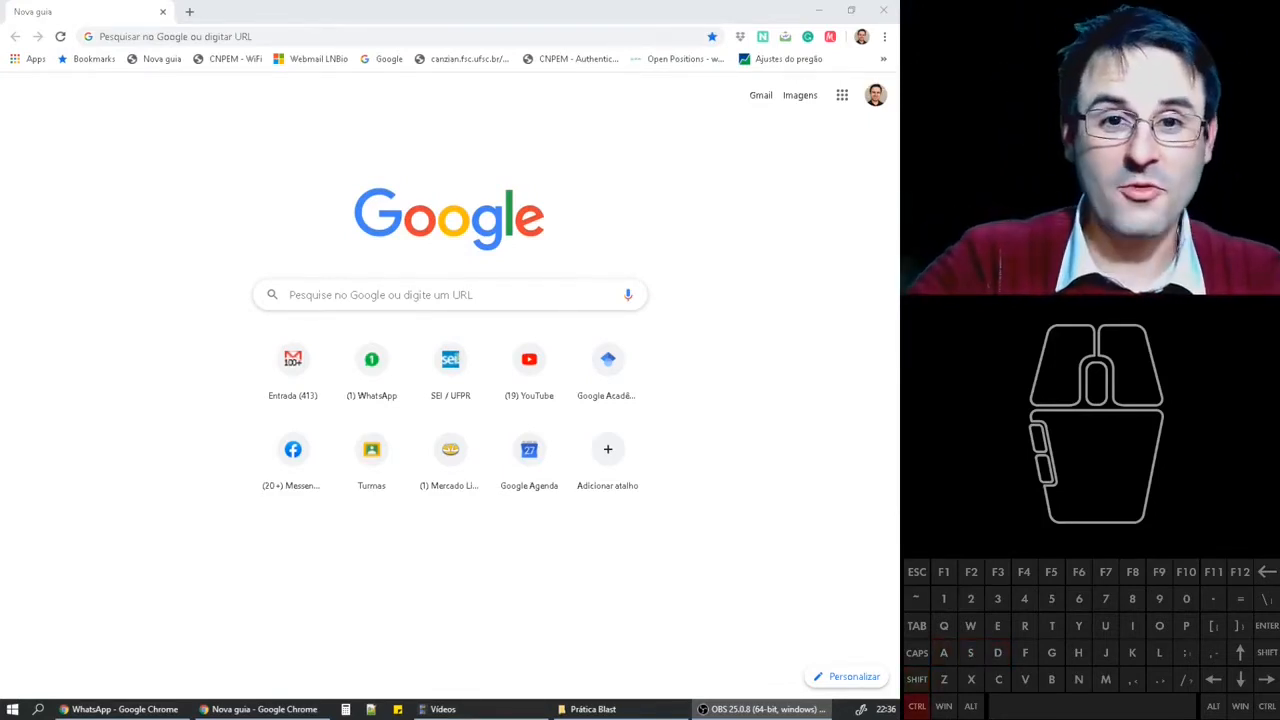
key(alt)
key(ctrl+alt+e)
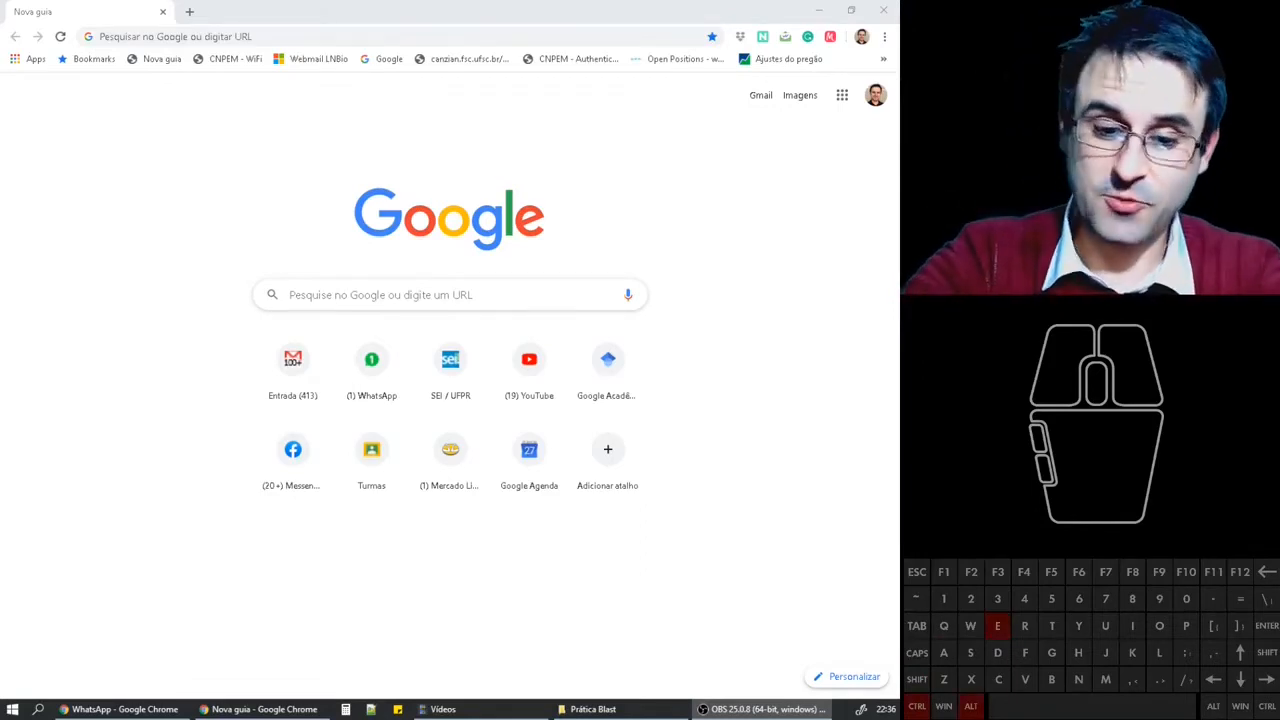
key(ctrl+alt+o)
key(ctrl+alt+p)
key(ctrl+alt+7)
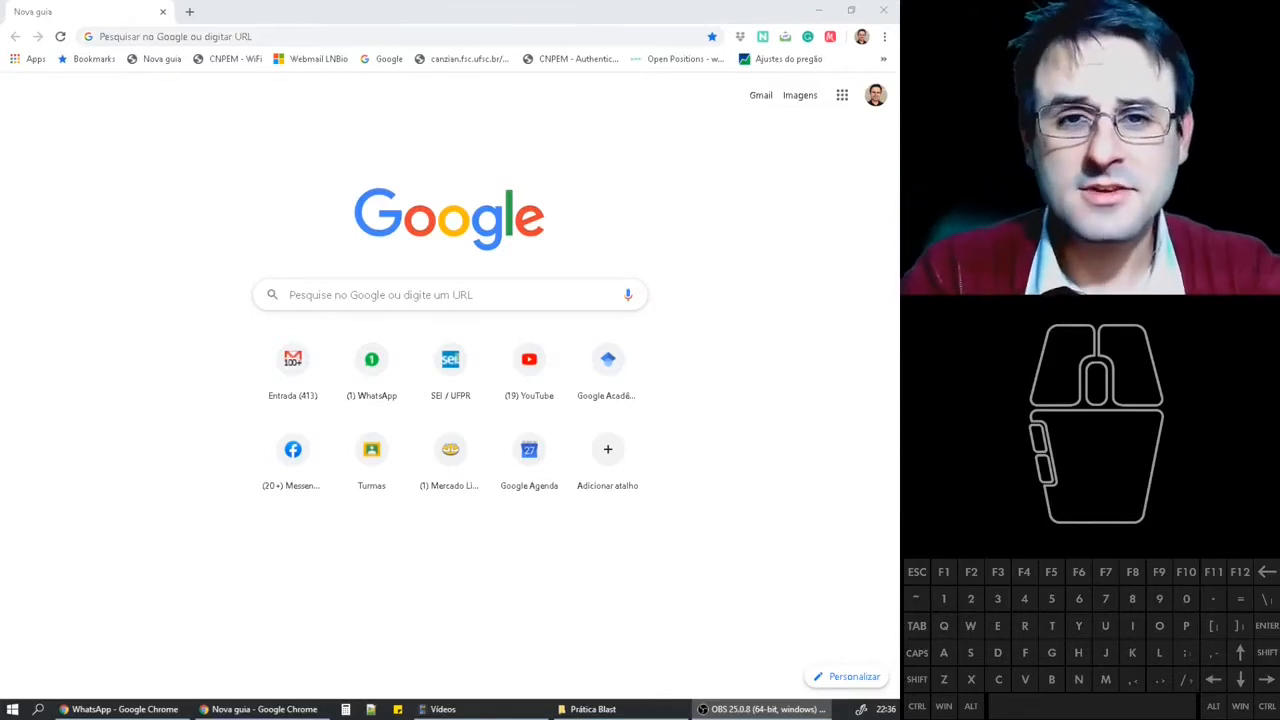
Search Google for "ncbi" and open the National Center for Biotechnology Information website
click(376, 296)
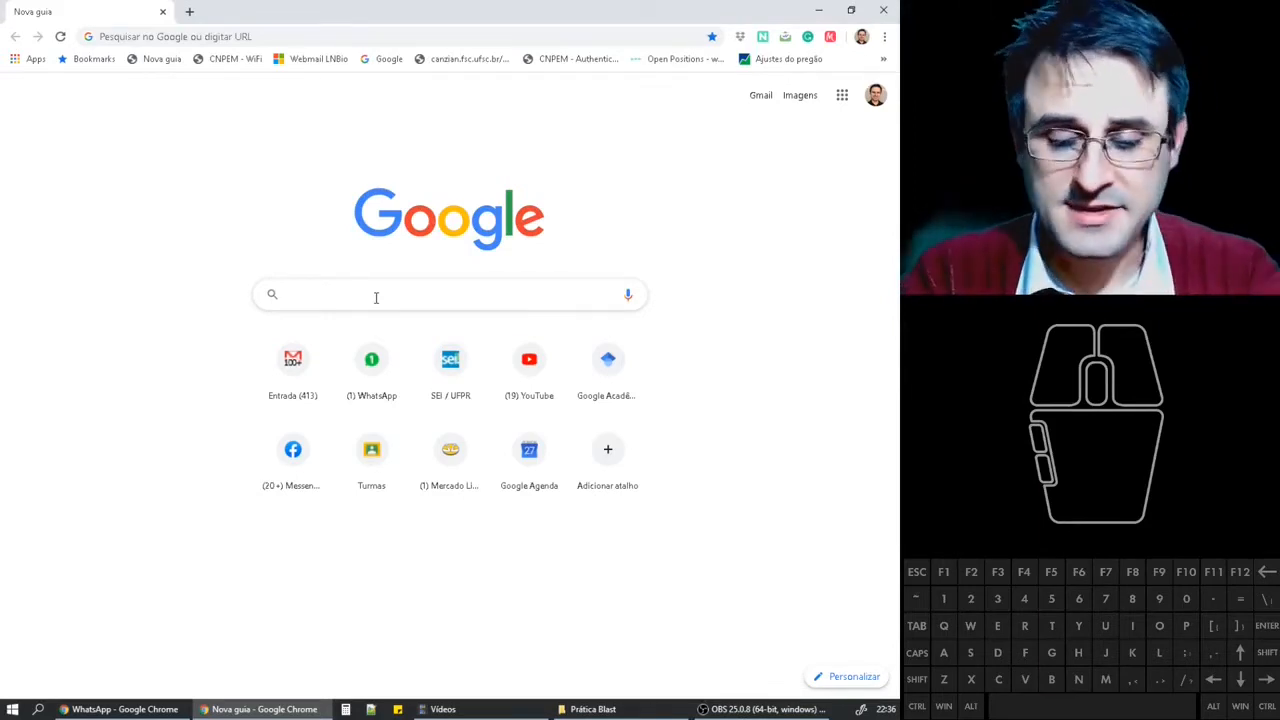
text(ncbi)
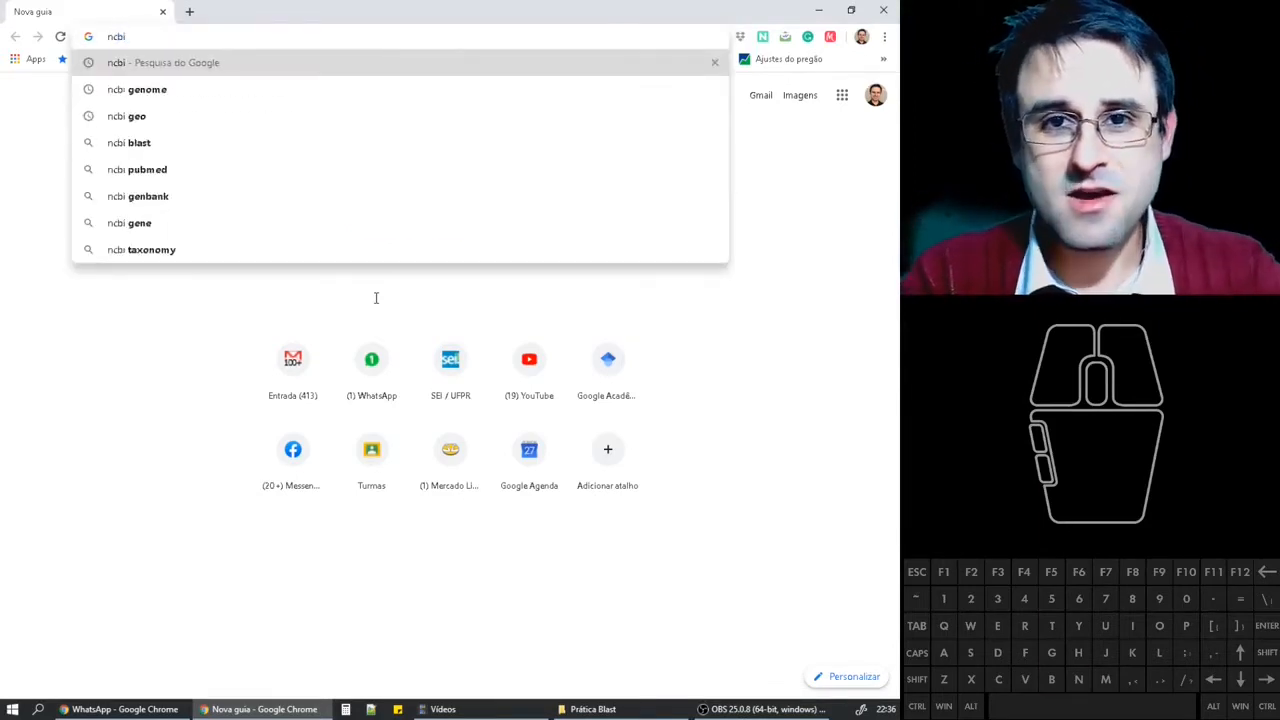
key(Return)
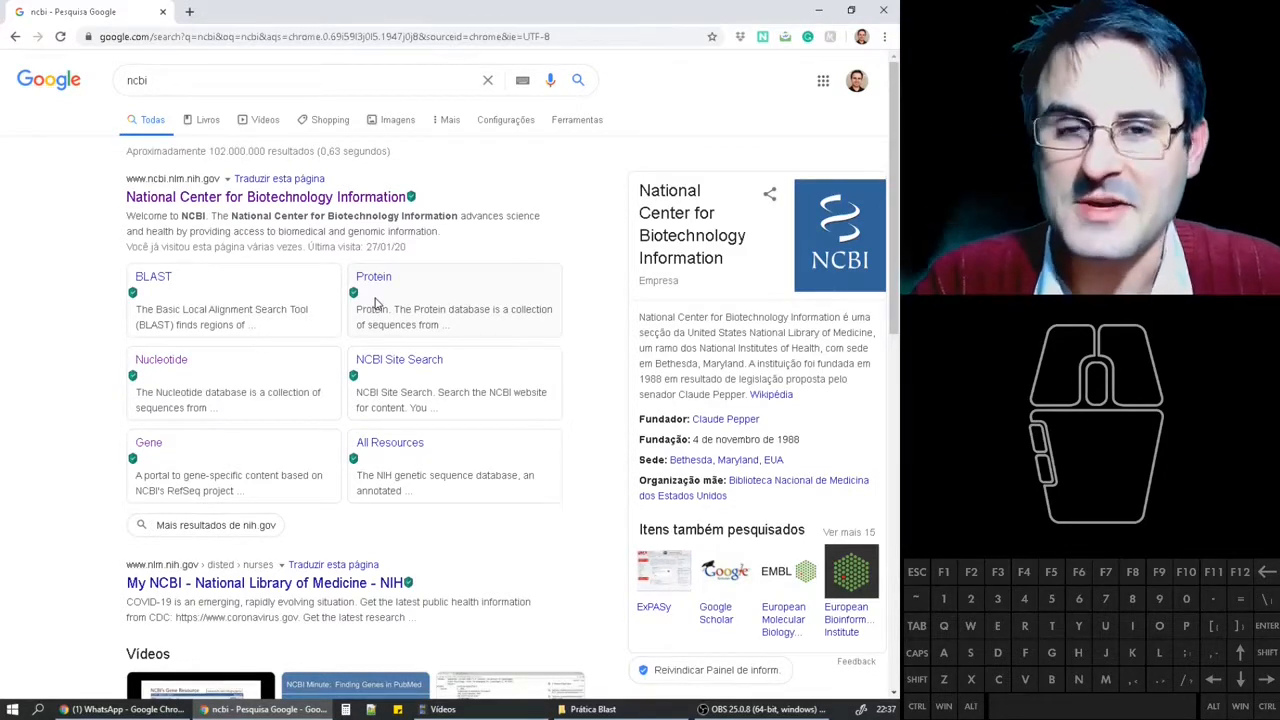
click(255, 198)
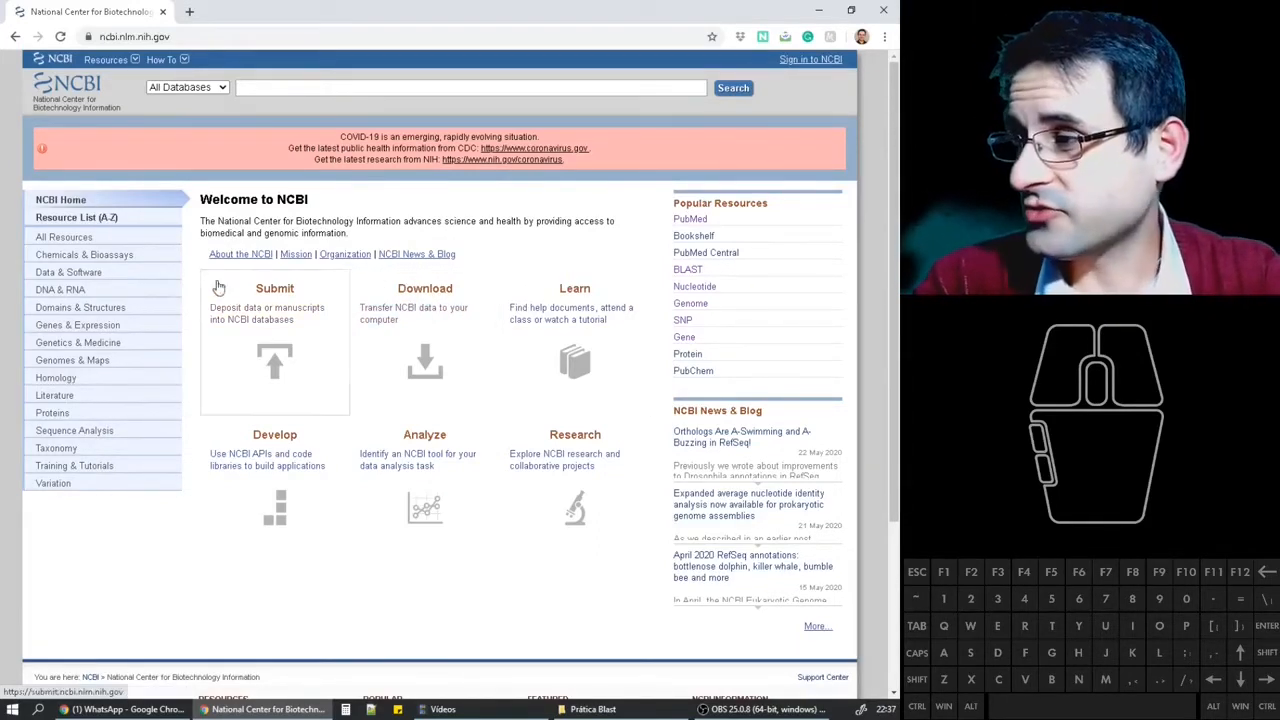
Open the DNA & RNA resource guide, review the GenBank description and go to the GenBank page
click(65, 297)
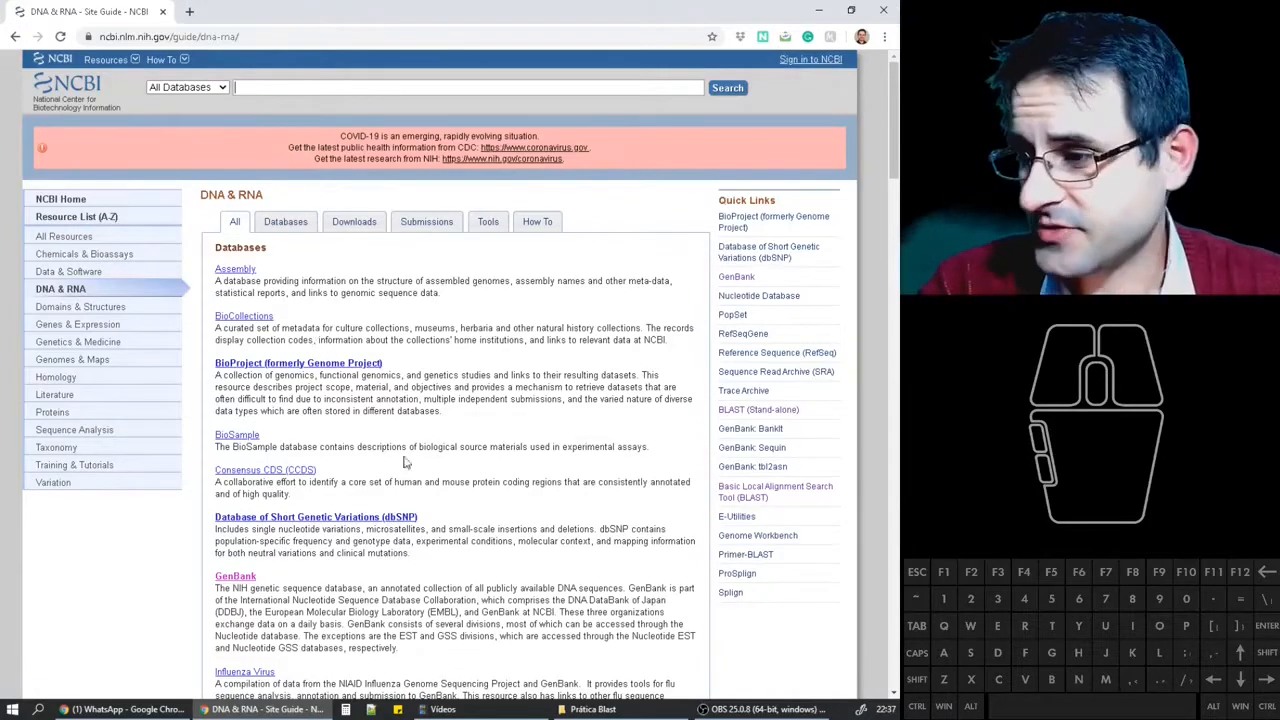
drag(390, 646, 212, 577)
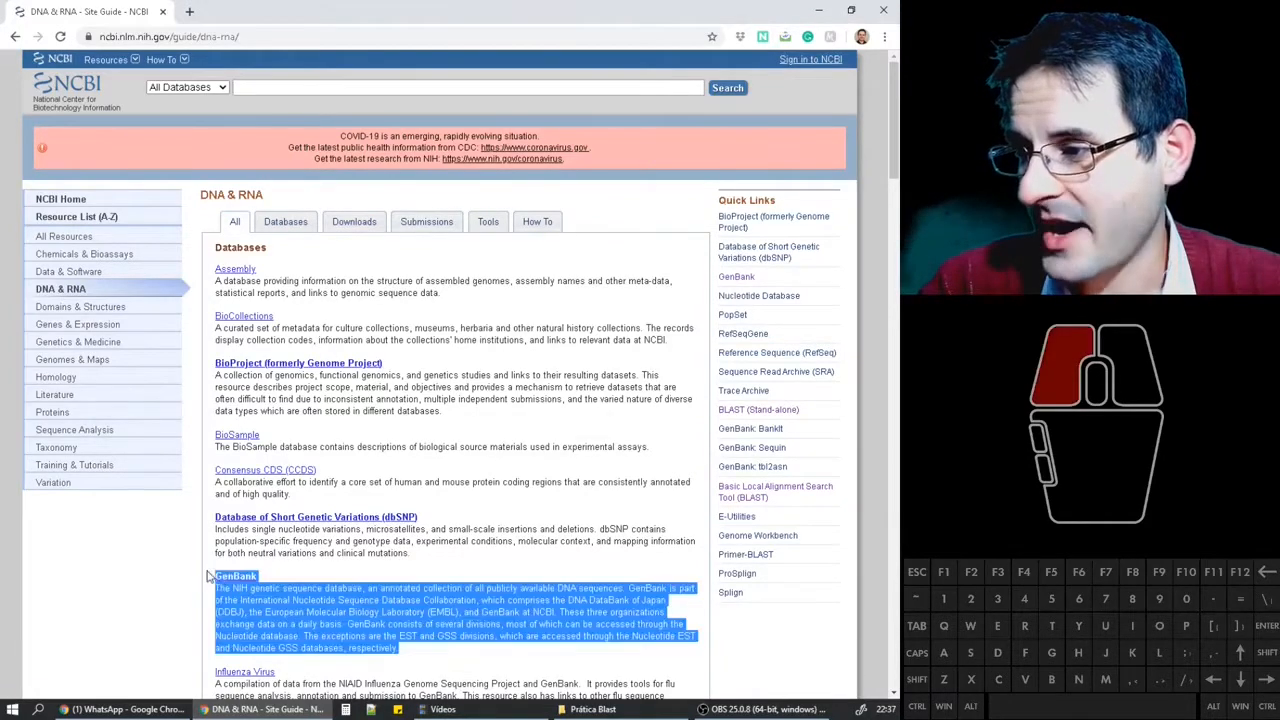
scroll(335, 509, down, 3)
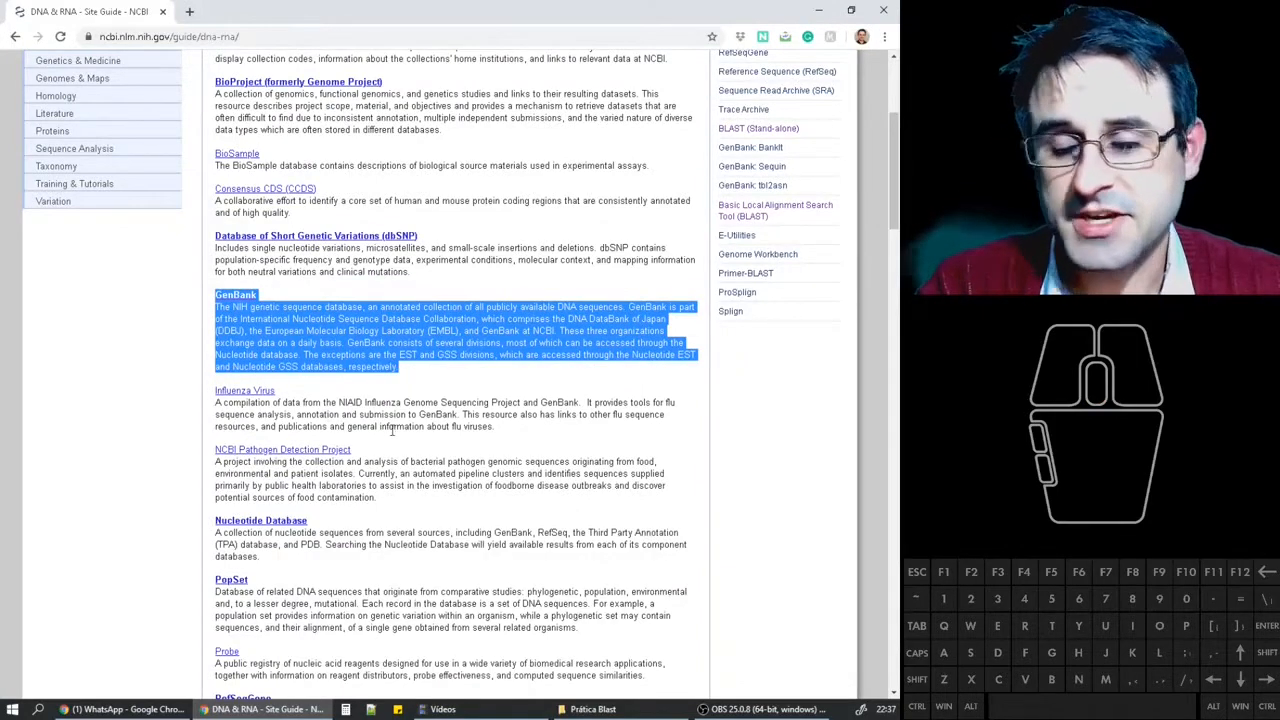
click(240, 303)
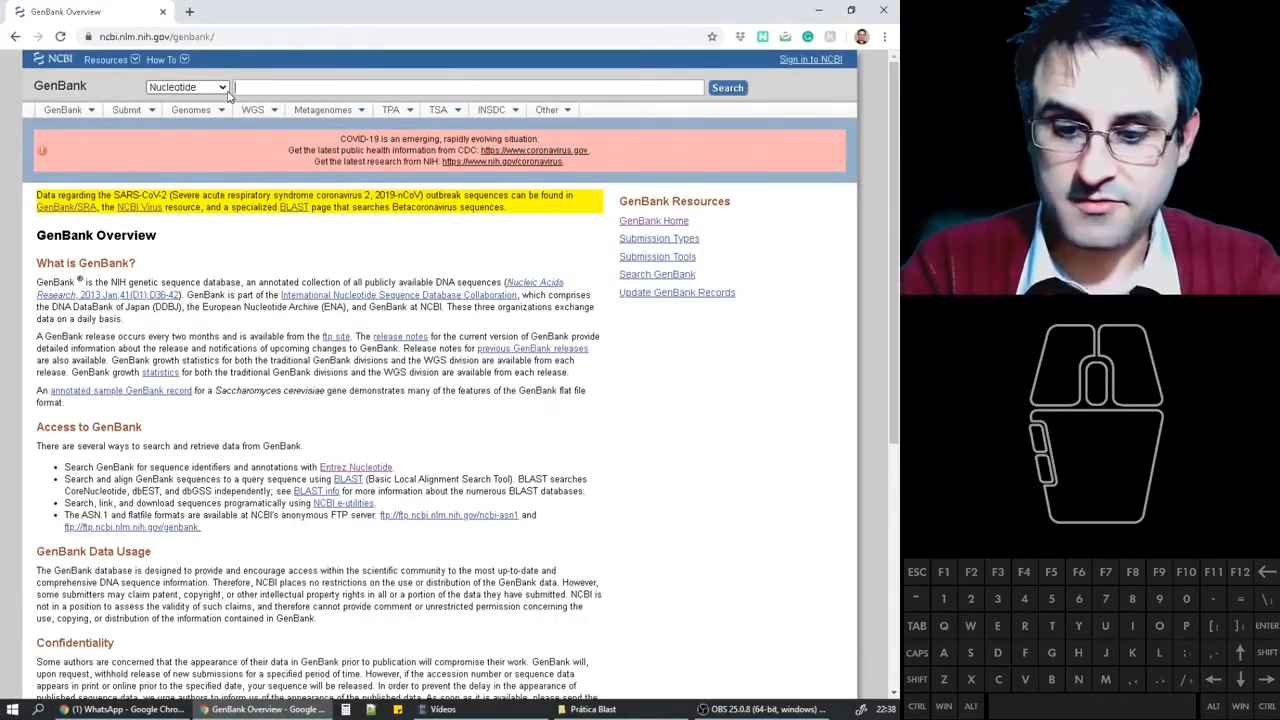
Search the Nucleotide database for "coronavirus wuhan hu-1"
text(coronavirus)
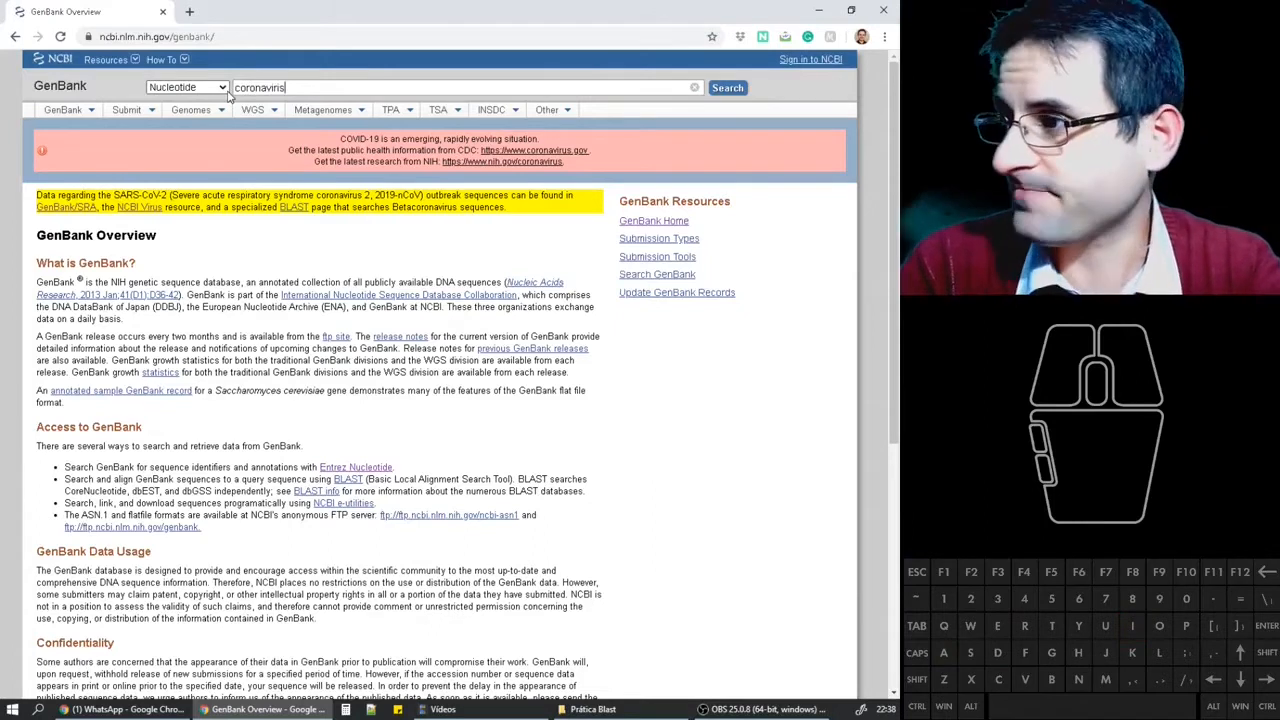
key(BackSpace)
key(BackSpace)
text(rus )
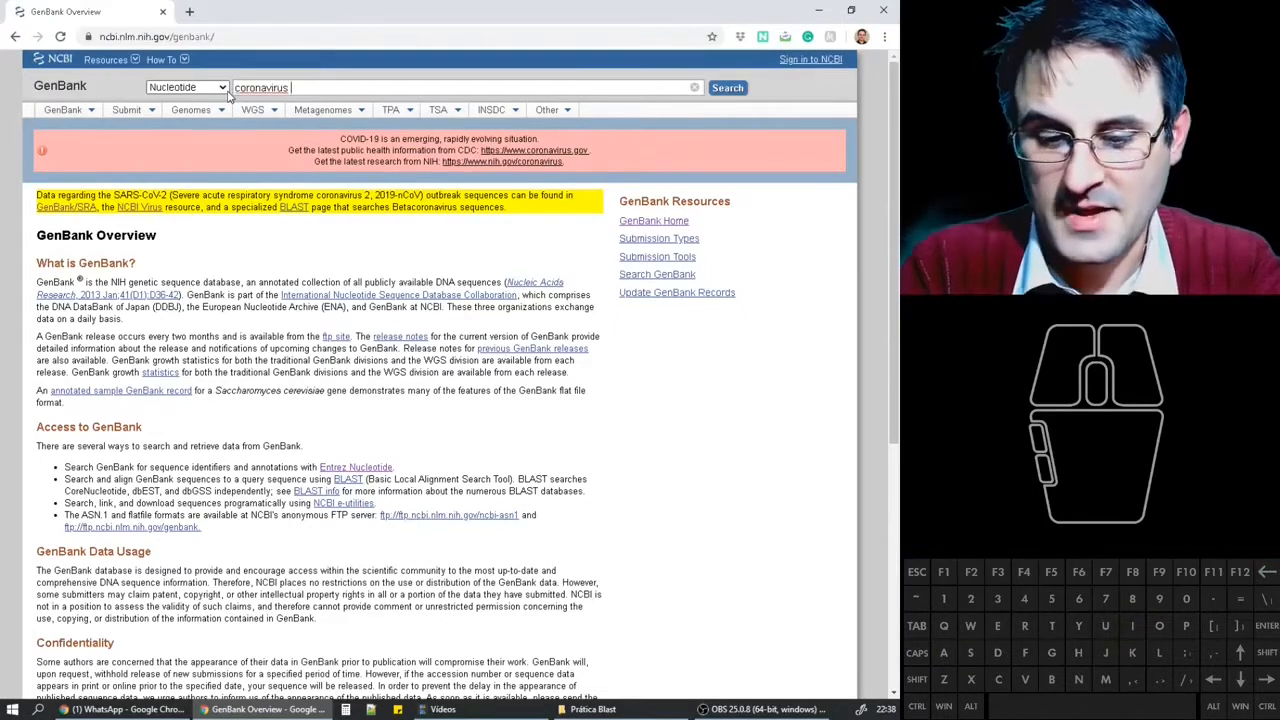
text(wuhan )
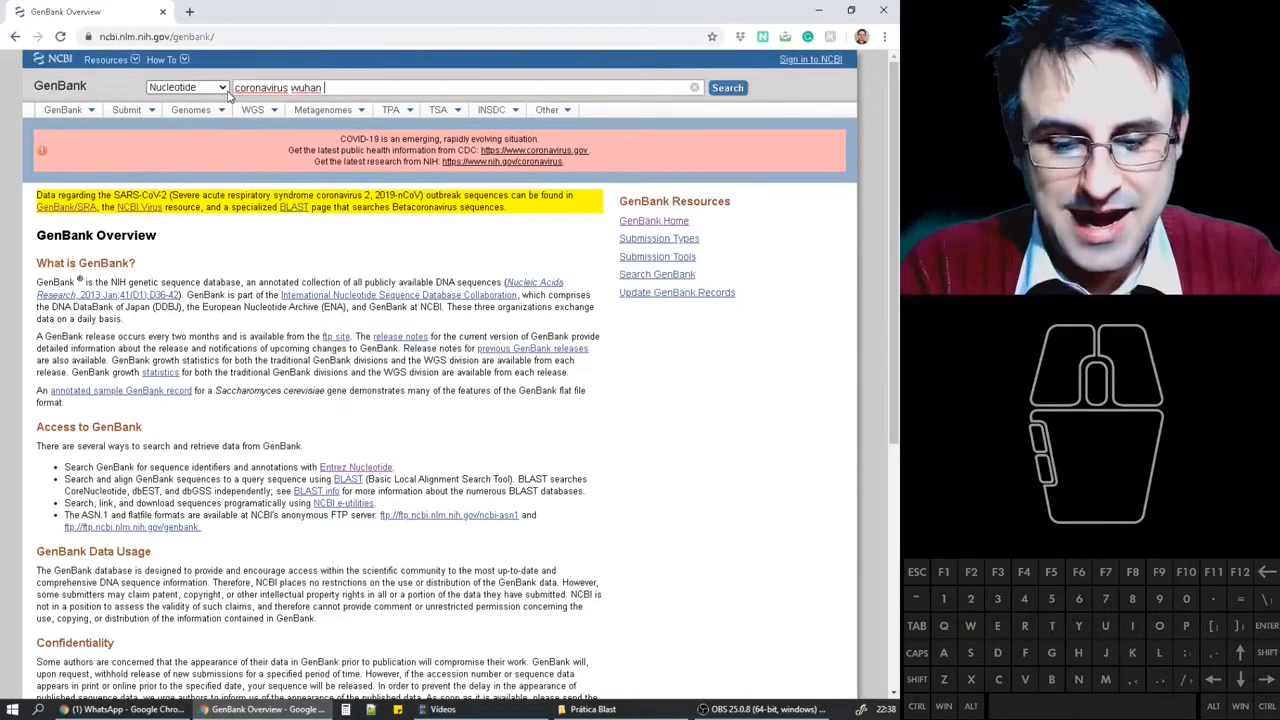
text(hu)
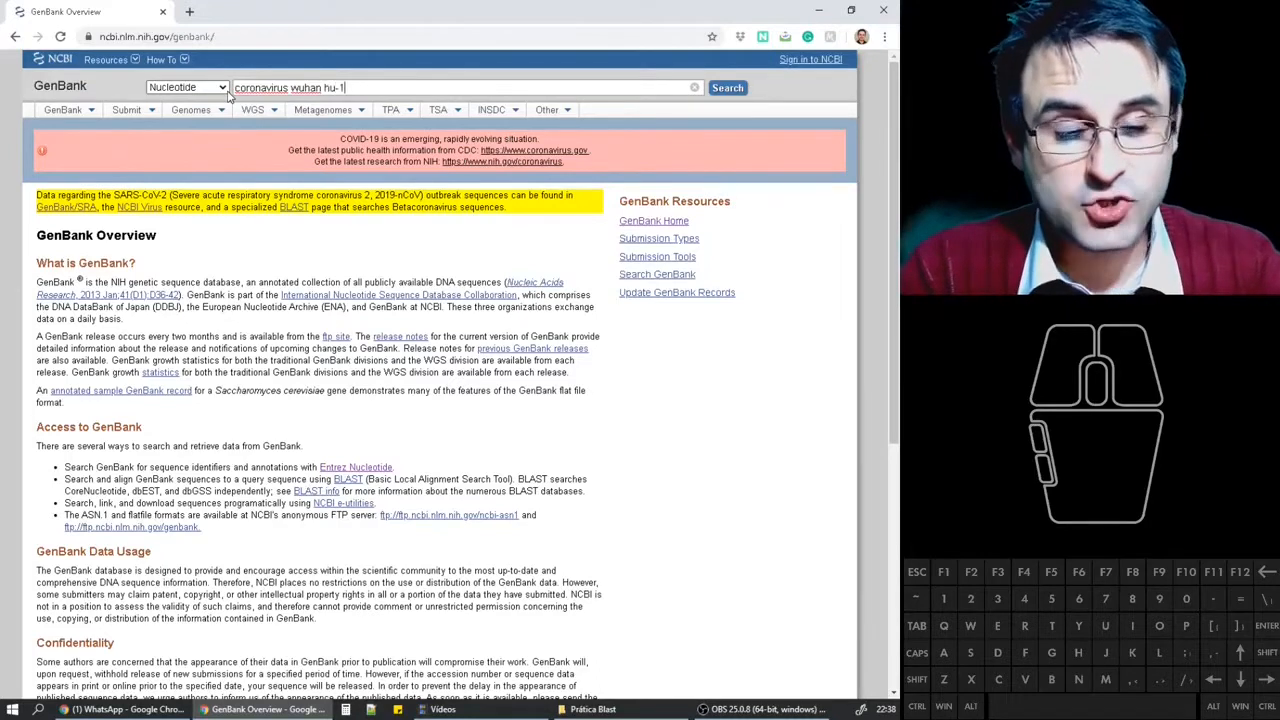
text(-1)
key(Return)
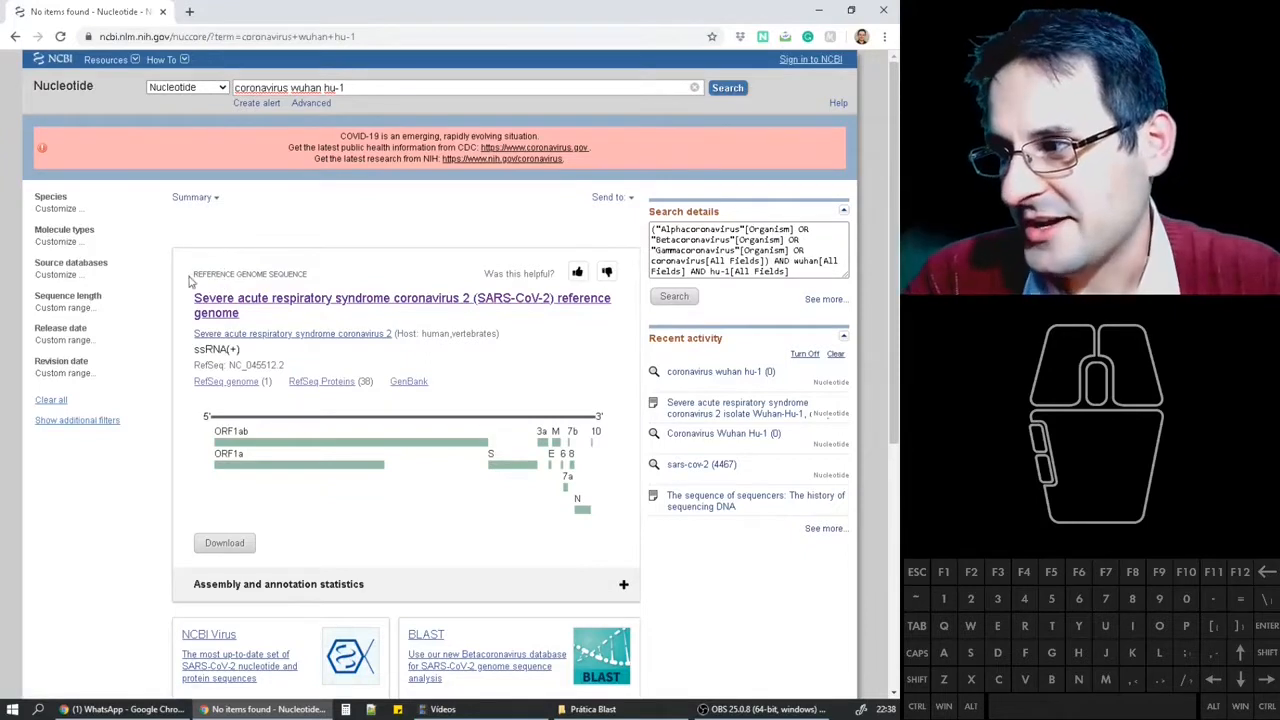
Review the SARS-CoV-2 reference genome's molecule type, host and S gene details, and open its full sequence record
drag(188, 281, 313, 277)
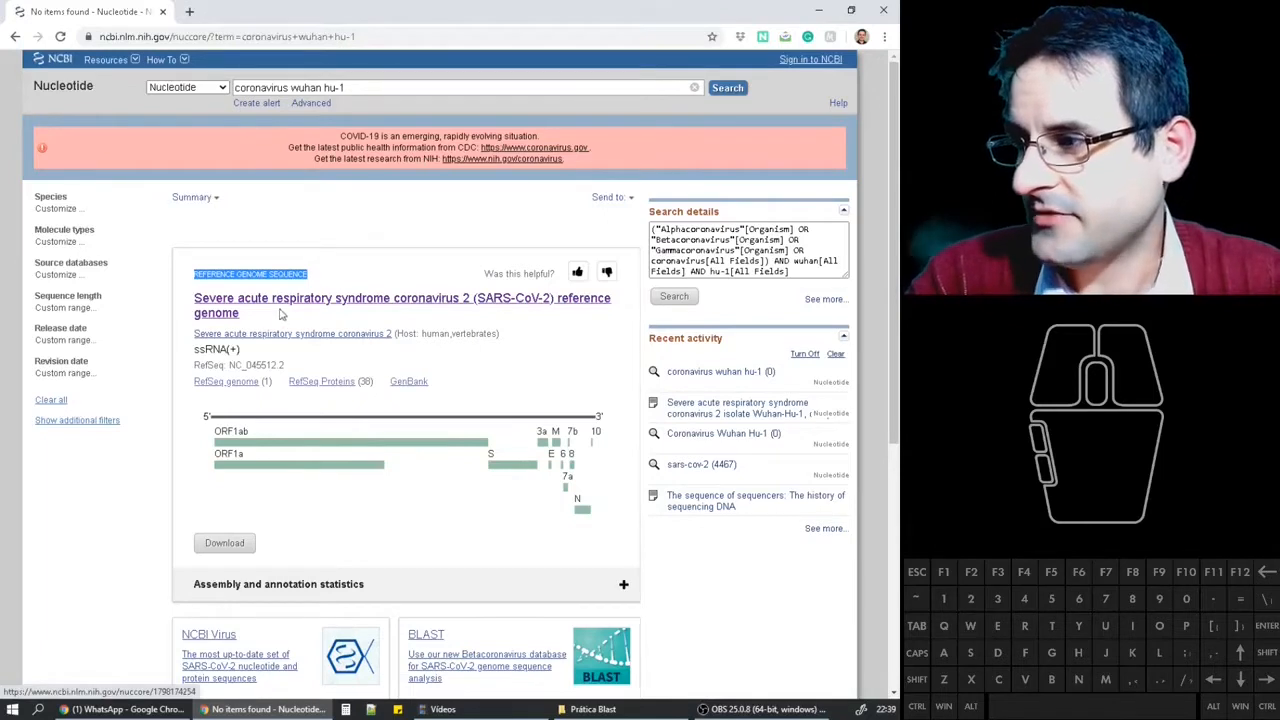
drag(193, 349, 252, 357)
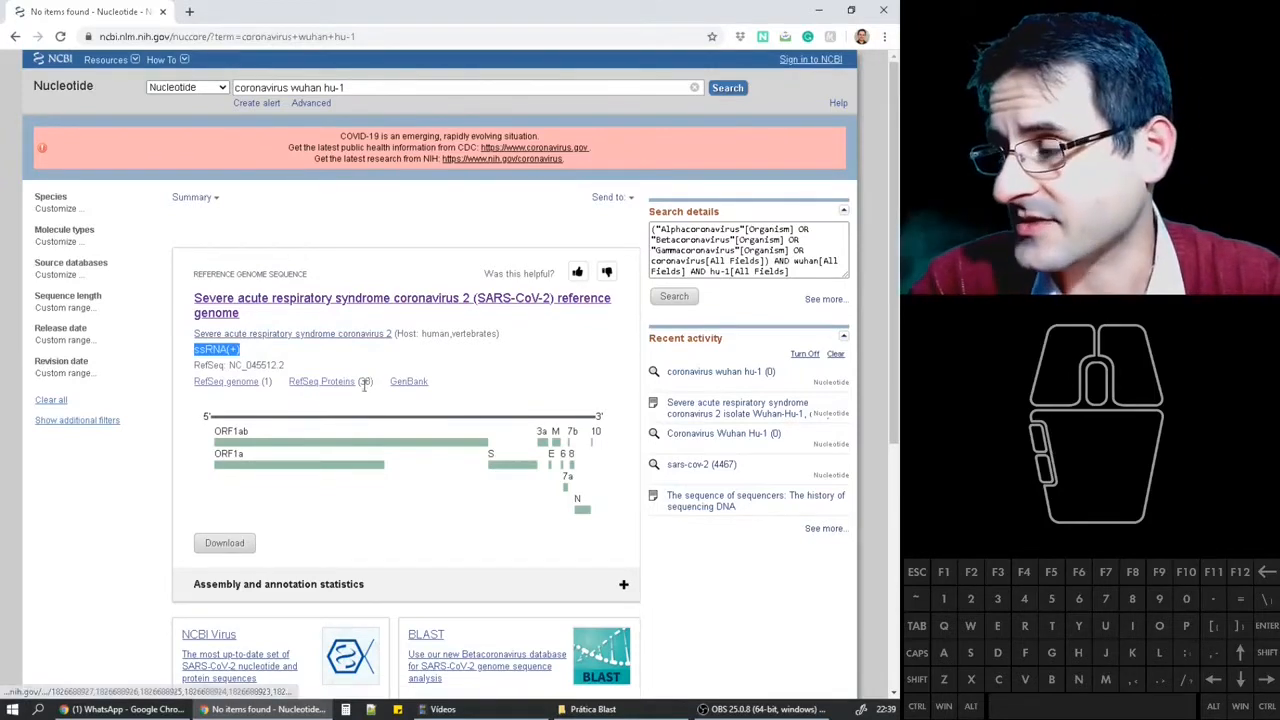
scroll(290, 385, down, 1)
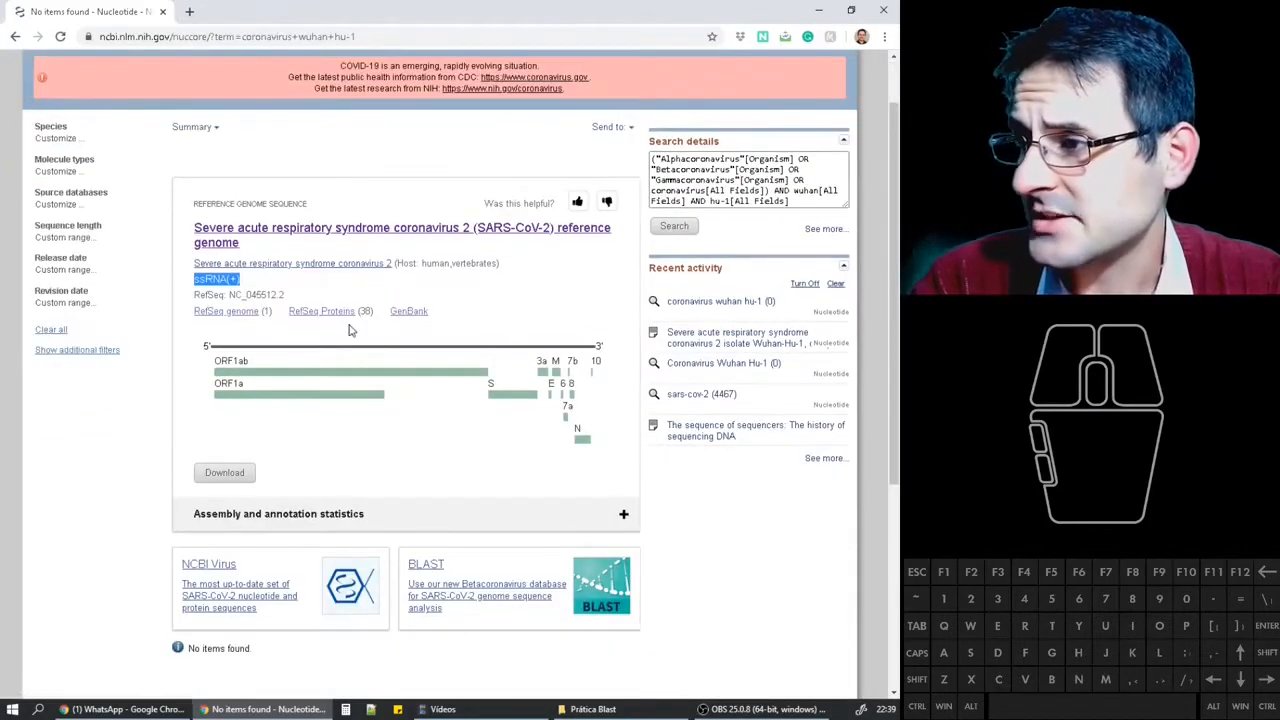
drag(421, 263, 498, 265)
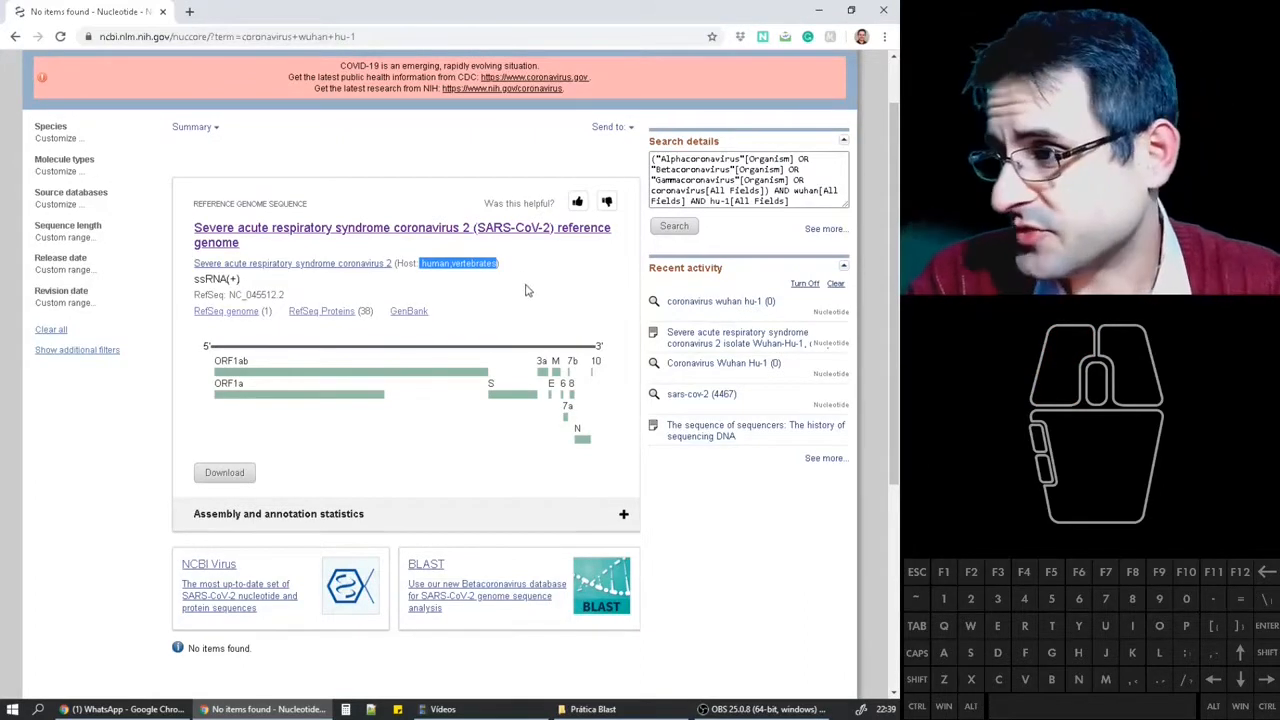
click(486, 275)
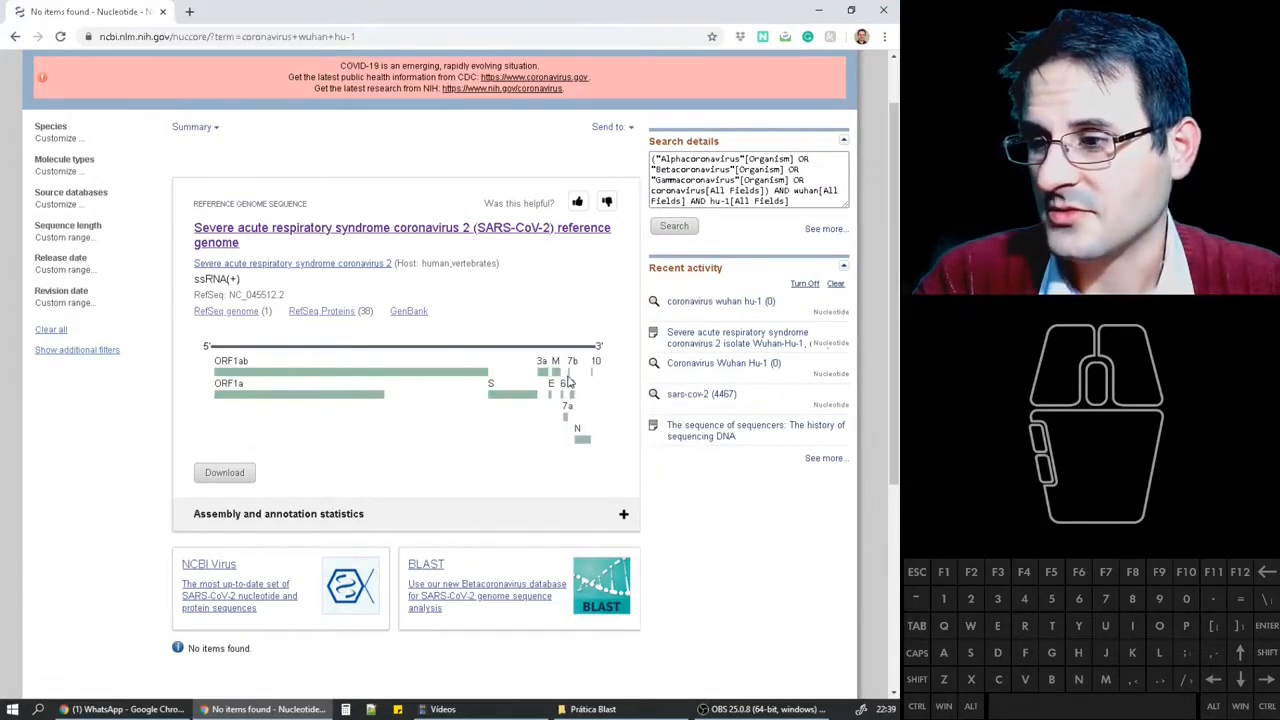
mouse_move(513, 400)
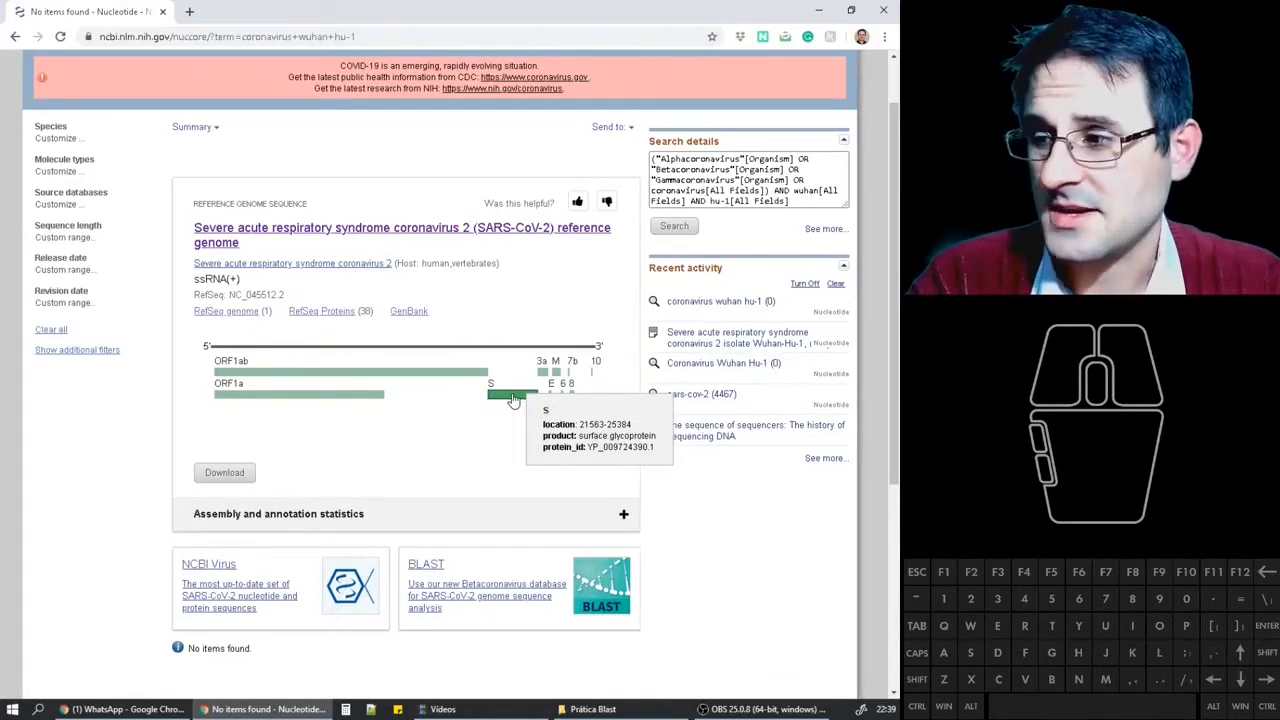
click(347, 240)
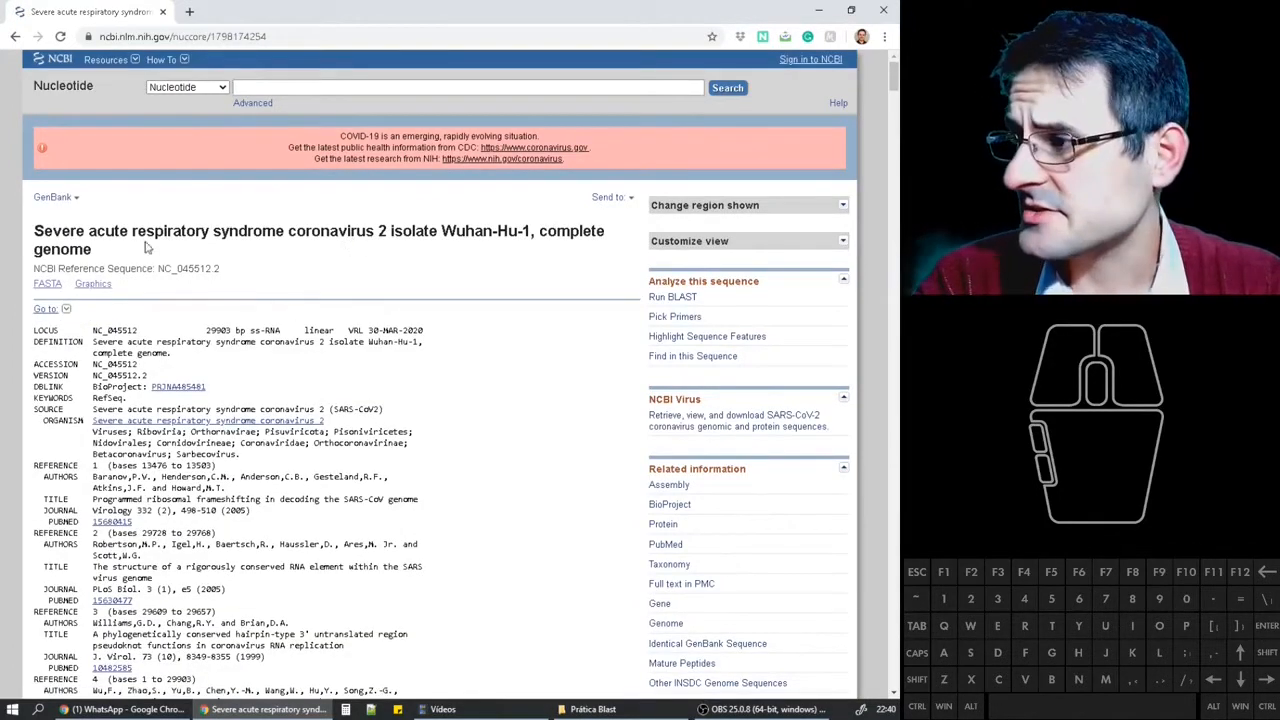
Examine the genome record's title and its literature references, especially the journal and title of reference 2
click(110, 229)
drag(110, 229, 540, 232)
click(408, 234)
double_click(408, 234)
drag(150, 254, 539, 231)
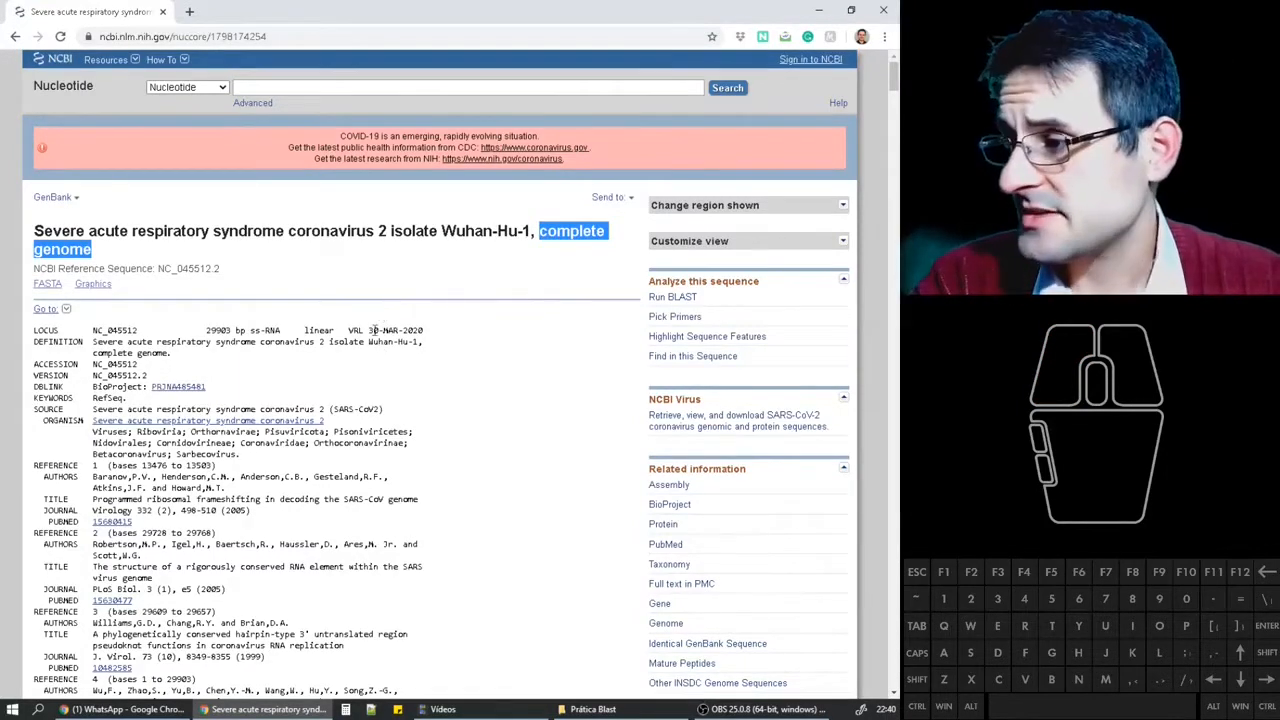
scroll(373, 331, down, 2)
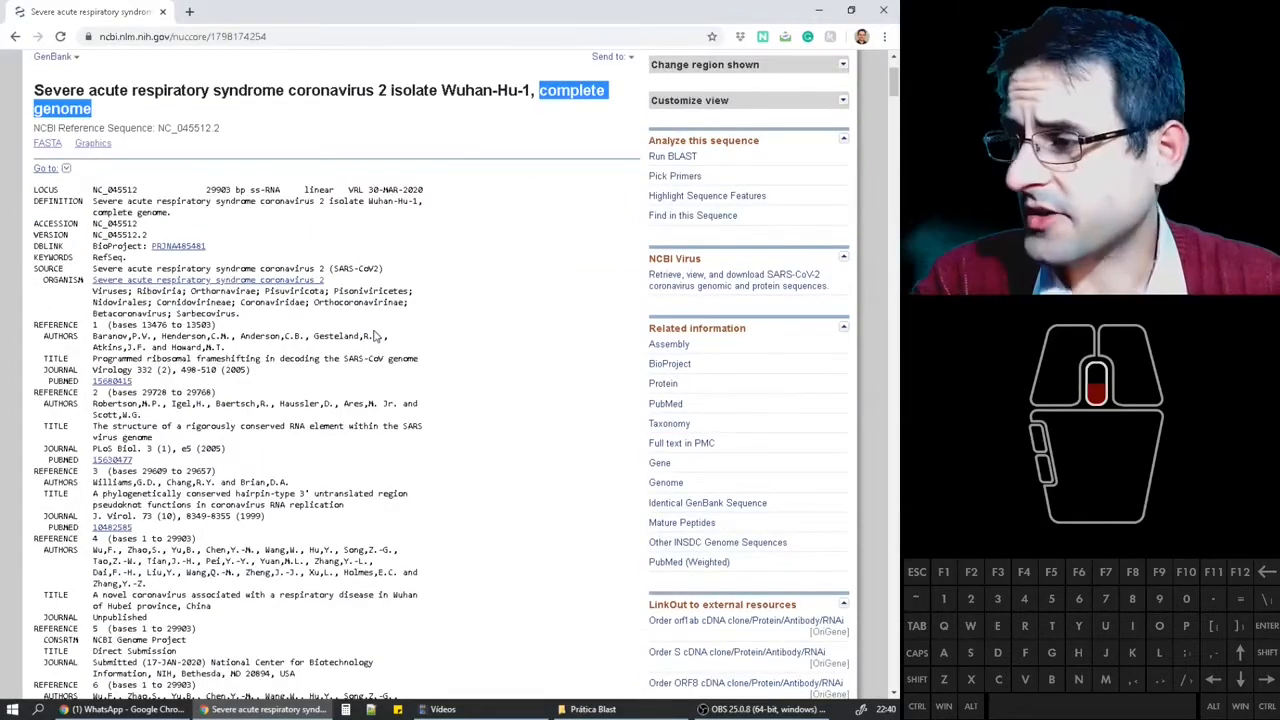
drag(230, 449, 93, 391)
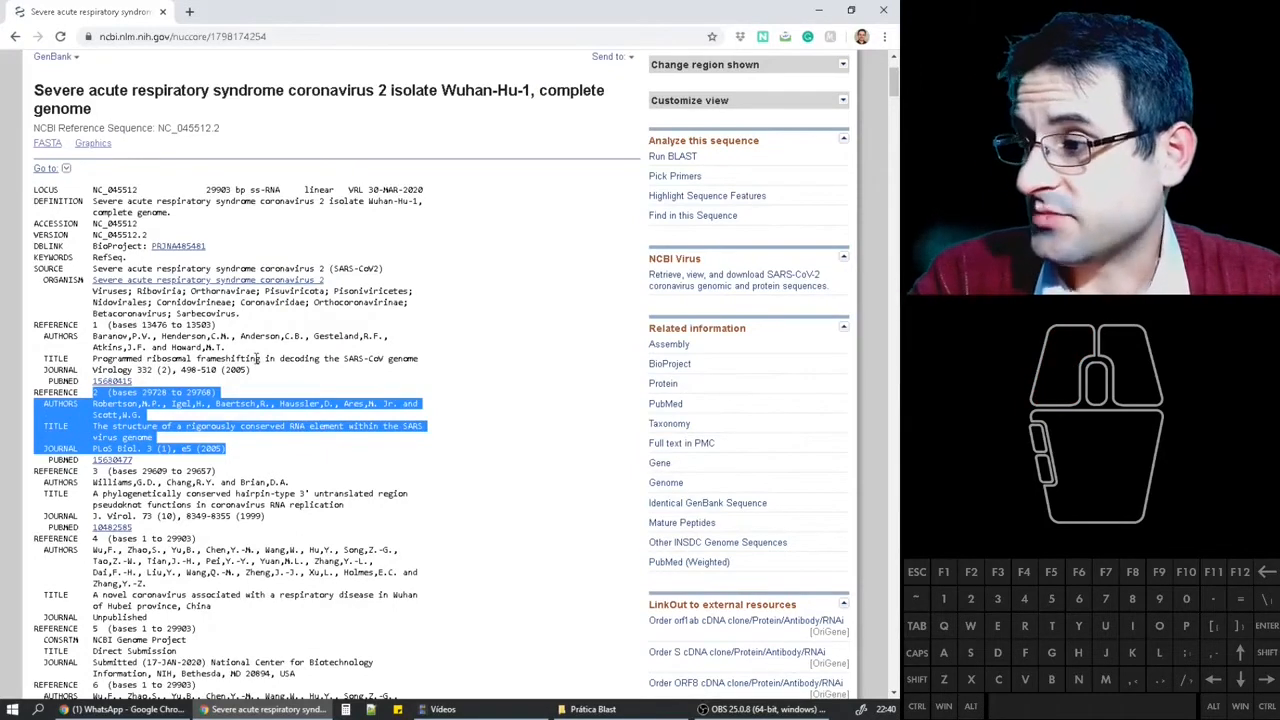
click(158, 449)
drag(231, 454, 92, 449)
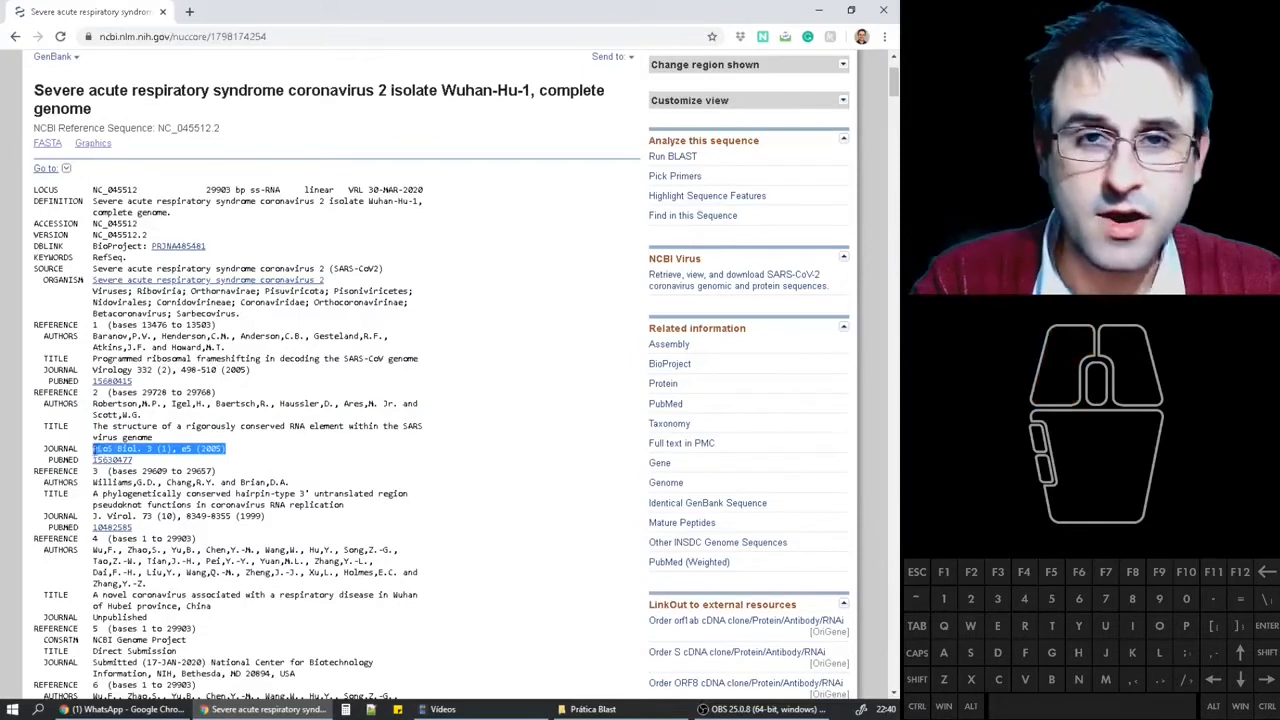
double_click(196, 425)
triple_click(196, 425)
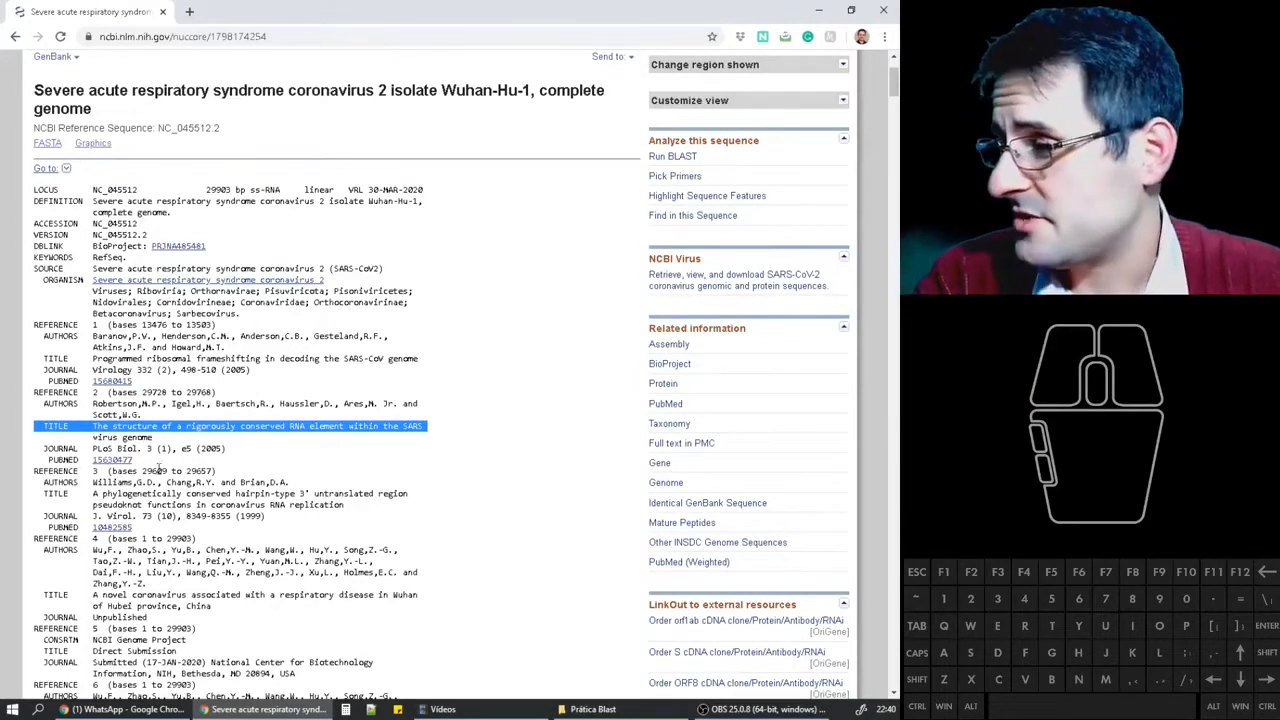
Go to the FEATURES section of the genome record and highlight its heading line
scroll(170, 495, down, 3)
scroll(172, 500, down, 2)
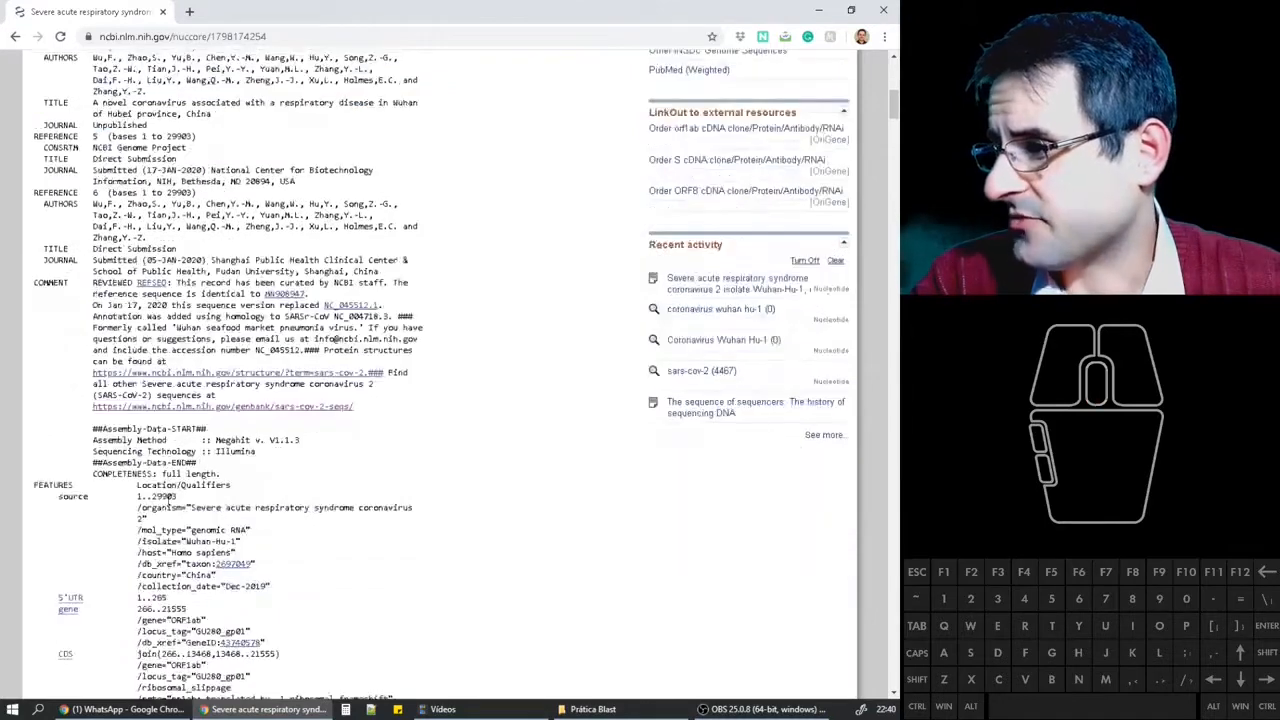
scroll(190, 470, down, 2)
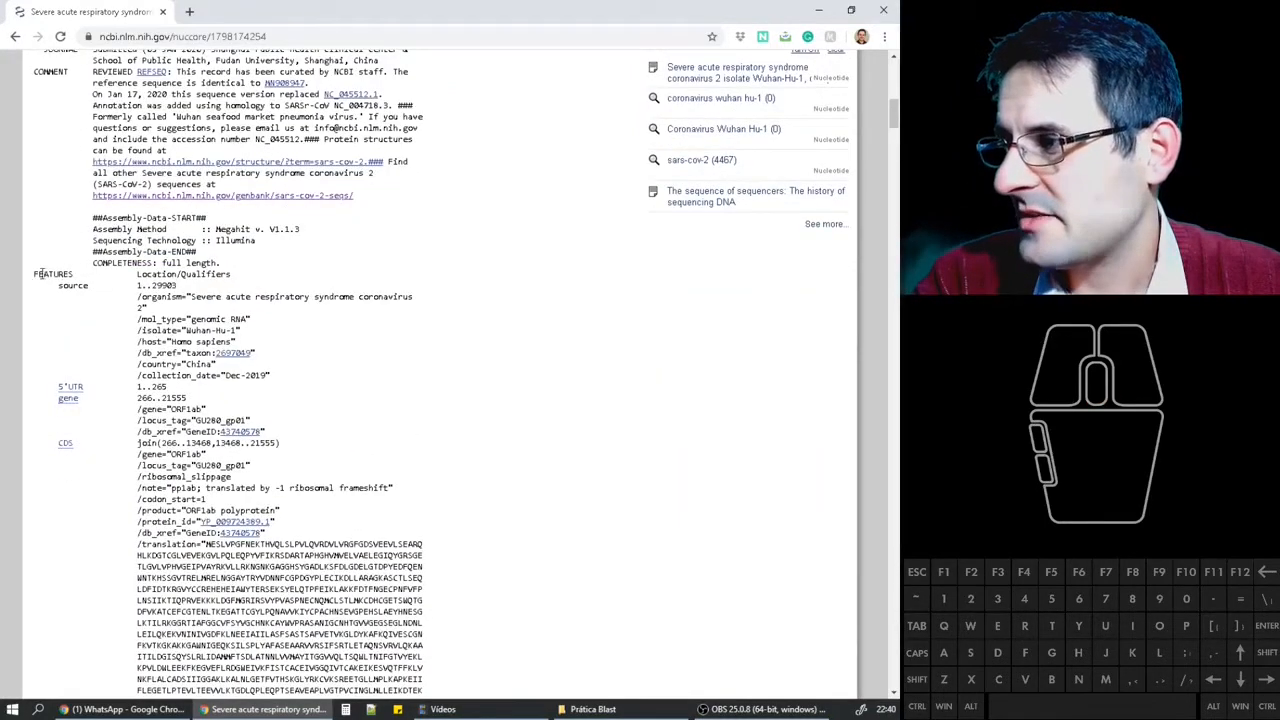
drag(36, 274, 213, 276)
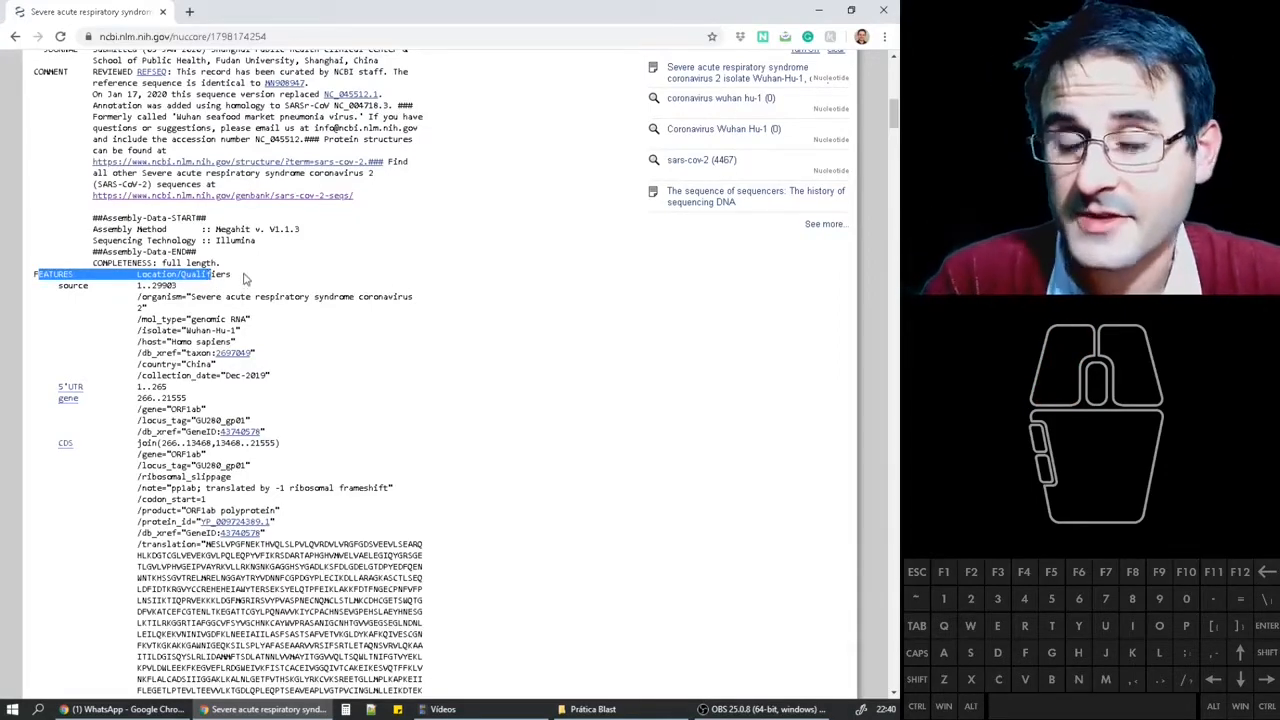
Examine the record's host qualifier, the 5'UTR location range and the protein translation of the first ORF1ab CDS
scroll(252, 338, down, 1)
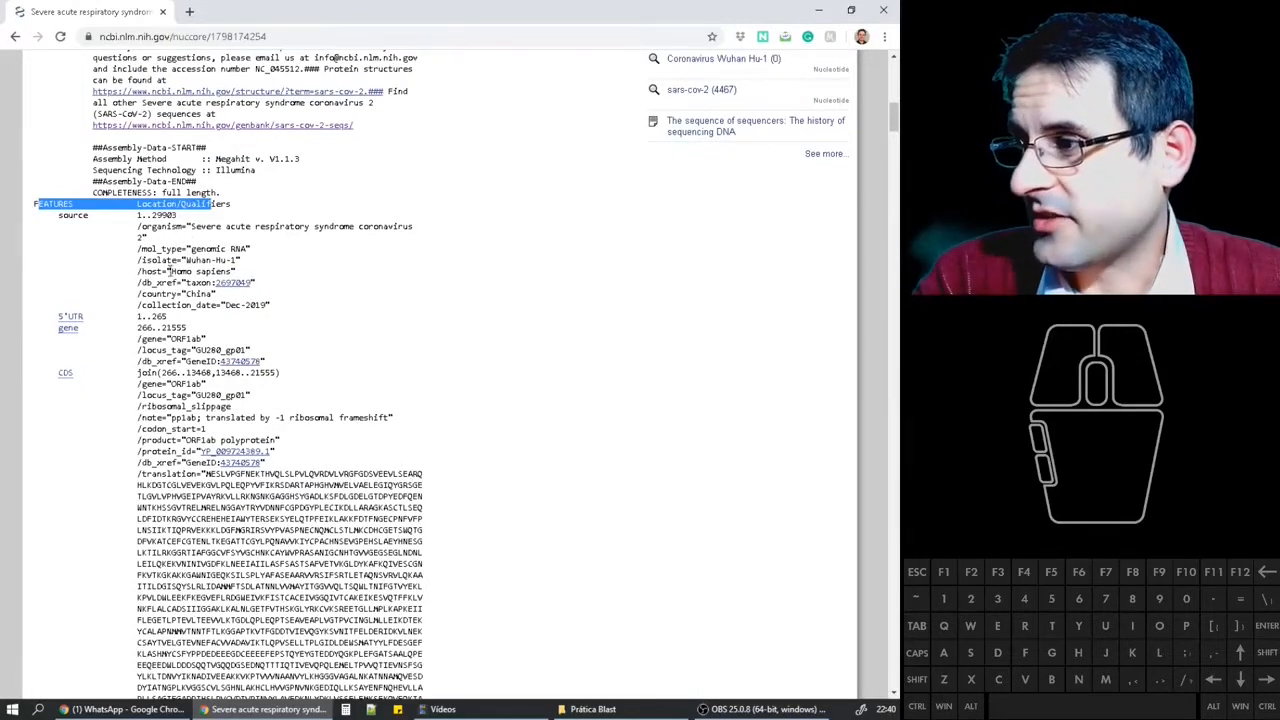
drag(168, 271, 245, 276)
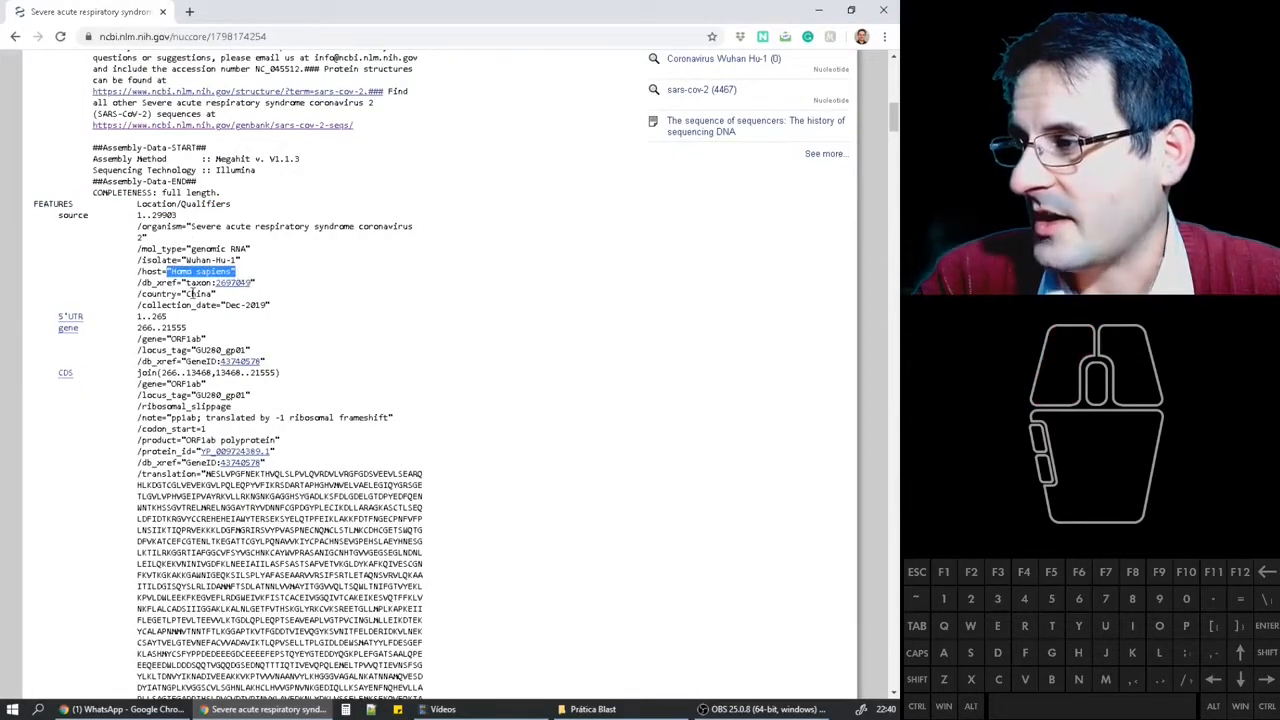
drag(143, 296, 160, 316)
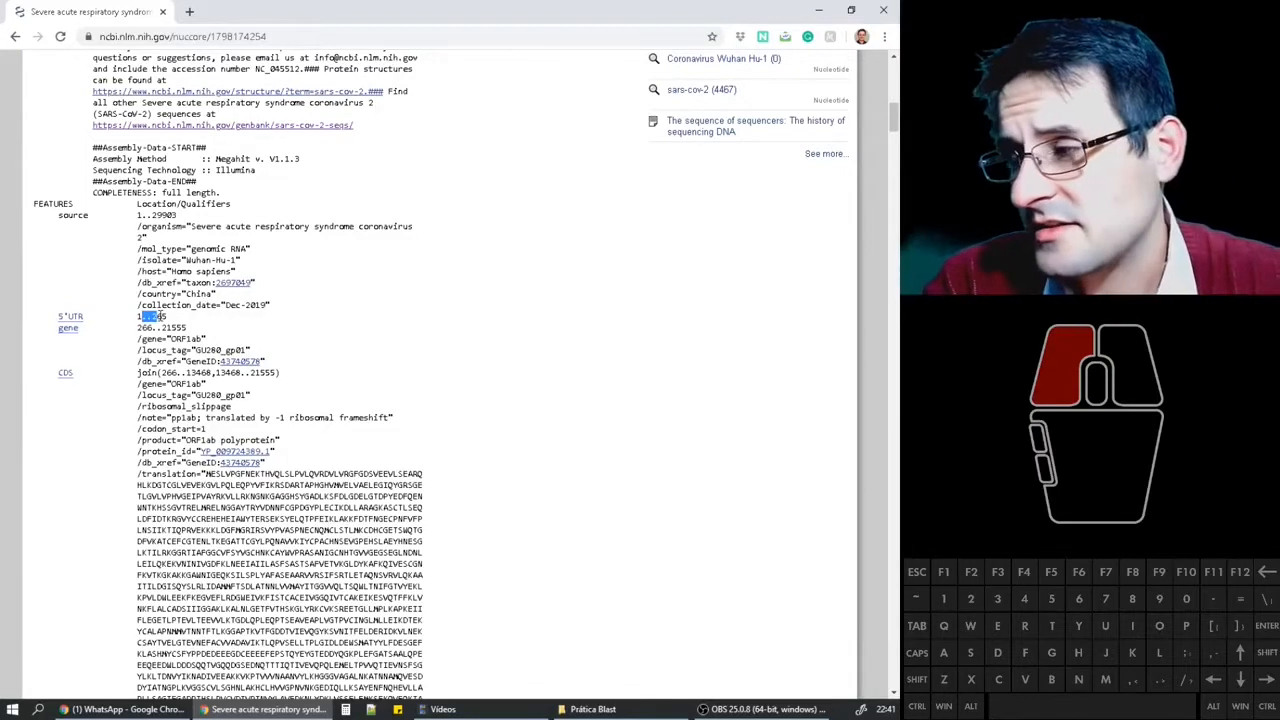
drag(160, 316, 367, 604)
scroll(253, 390, down, 2)
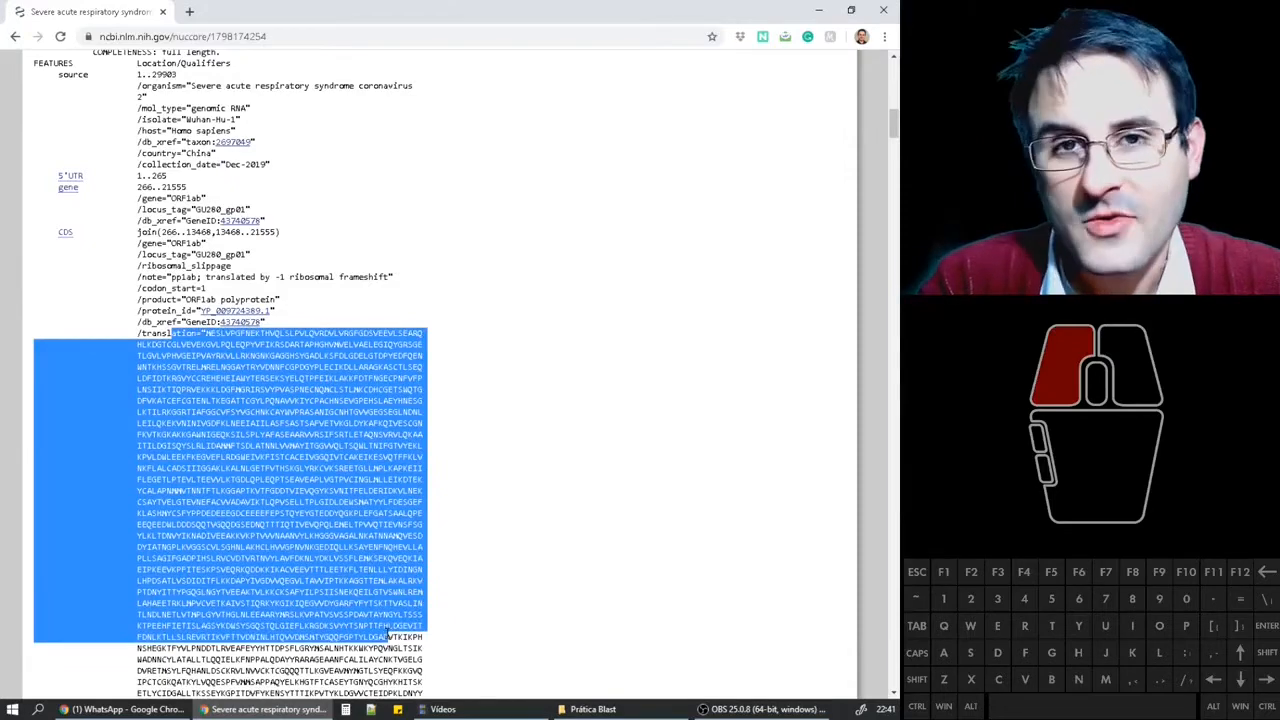
drag(390, 637, 390, 637)
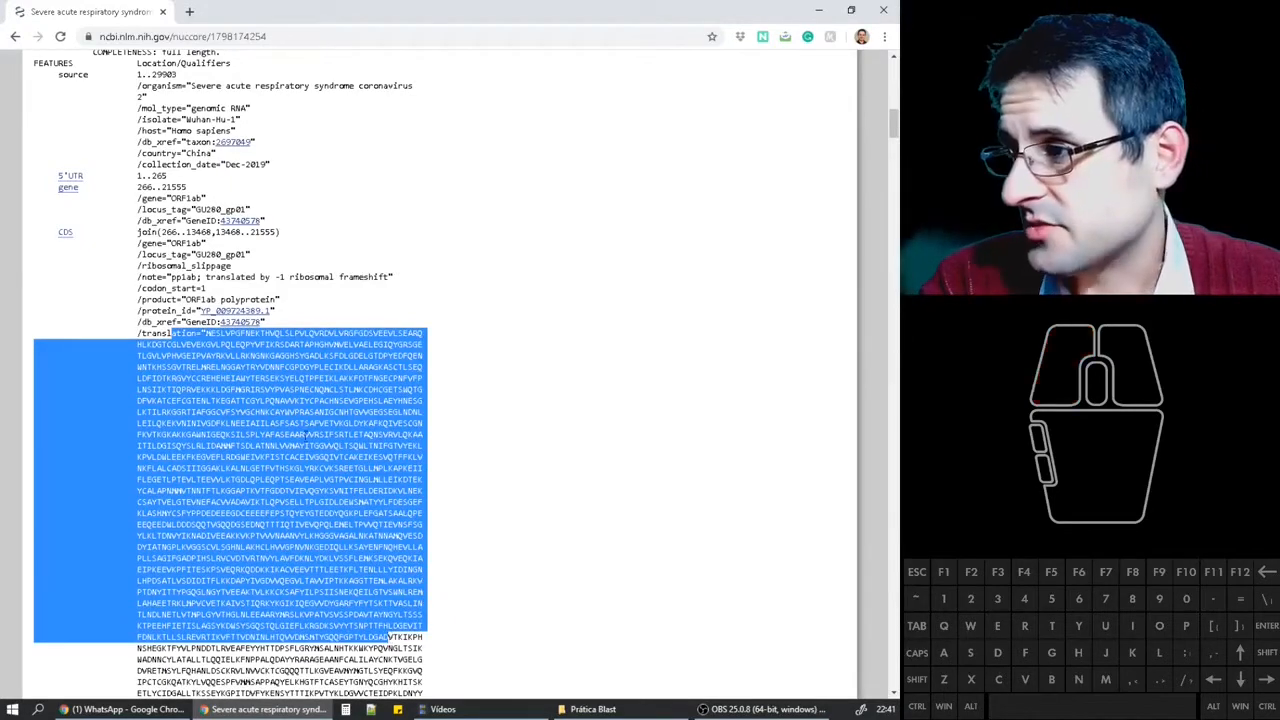
click(212, 342)
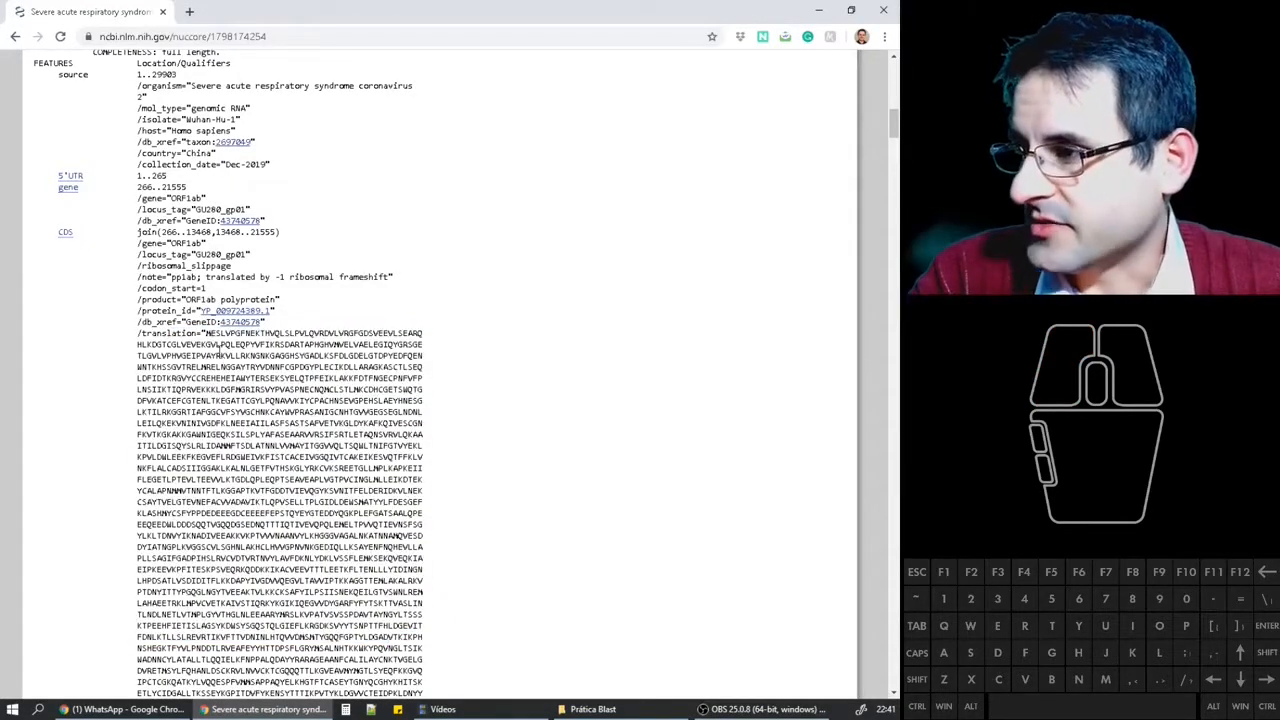
Look through the remaining annotated features, from the ORF1ab mature peptides and ORF1a CDS to the S gene and ORF10
scroll(218, 350, down, 1)
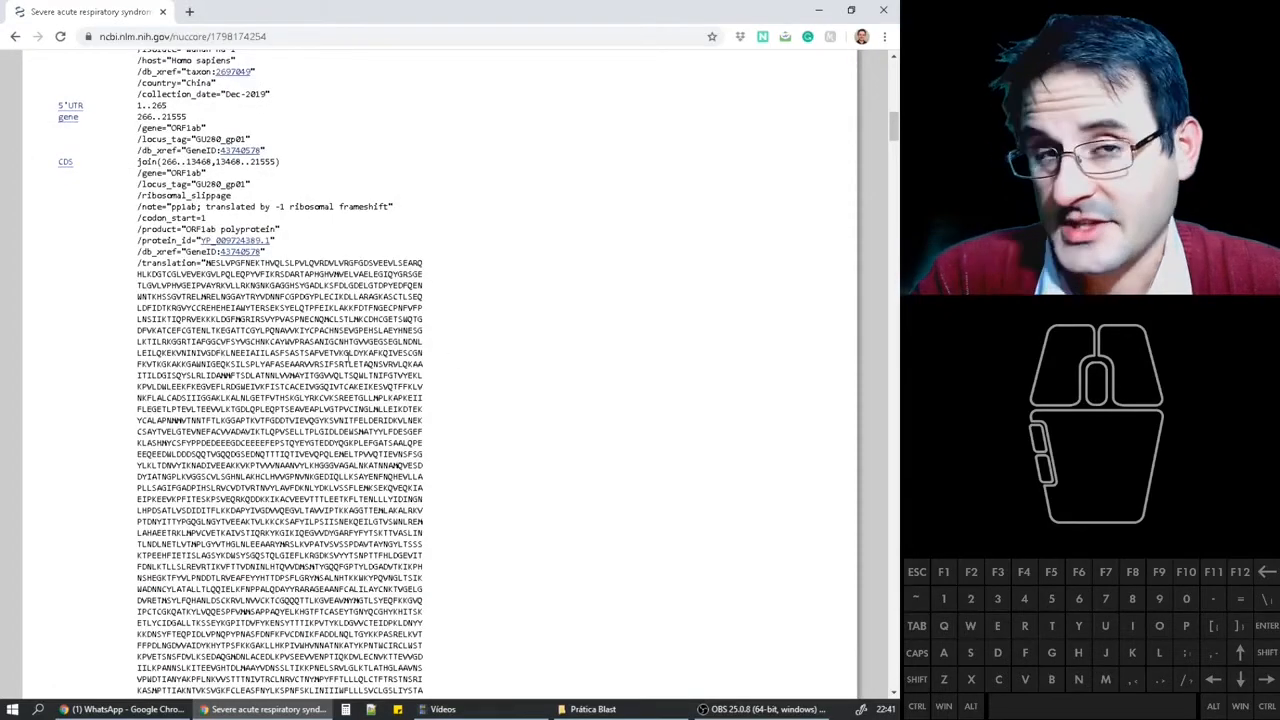
scroll(328, 345, down, 20)
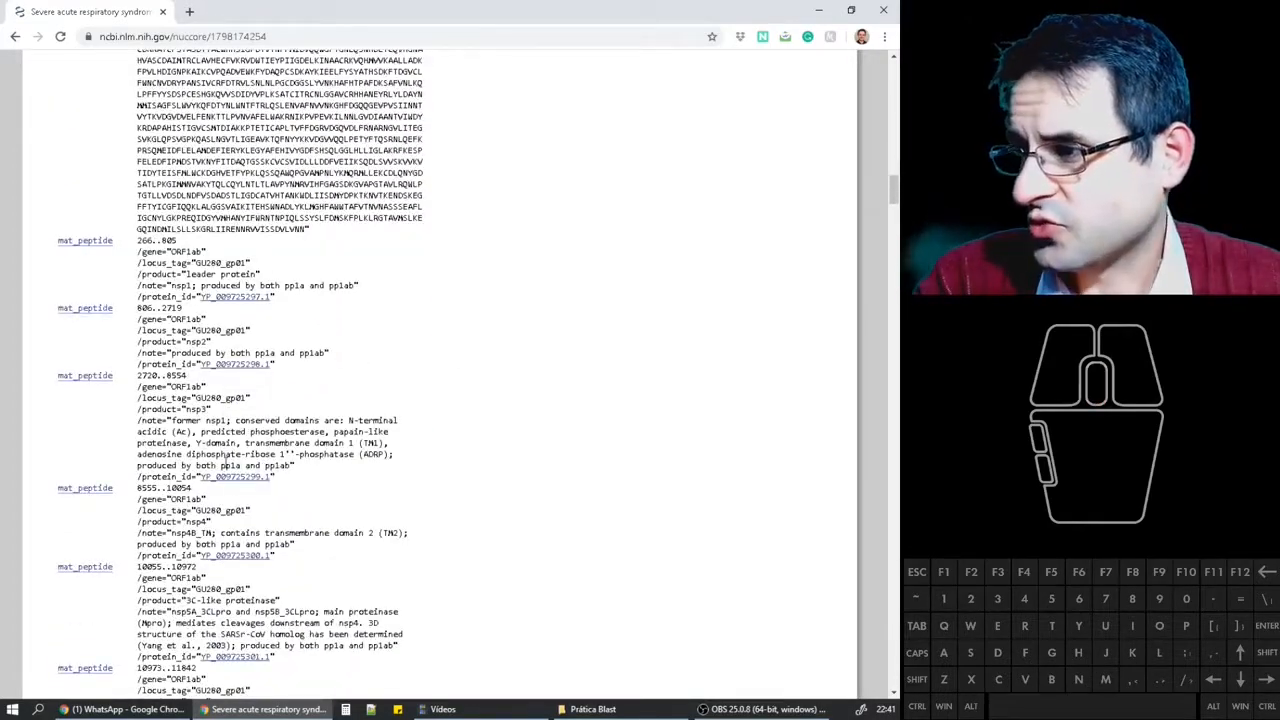
scroll(226, 463, down, 12)
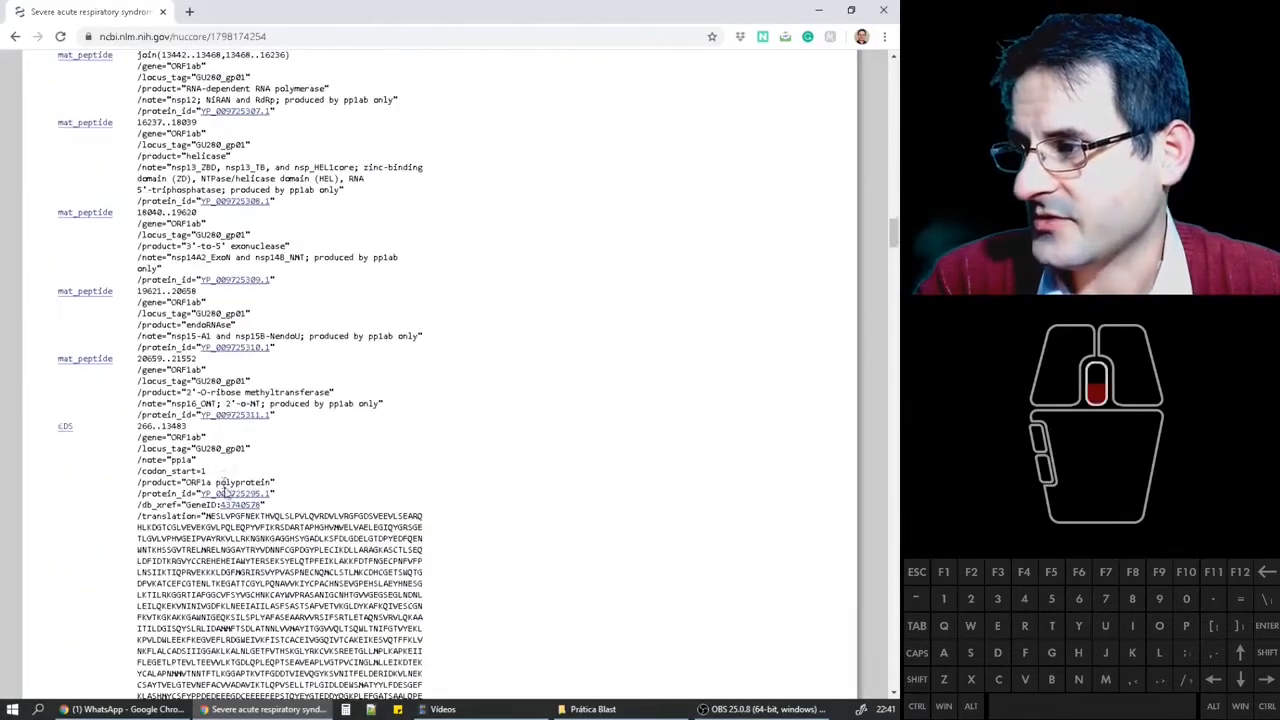
scroll(224, 486, down, 4)
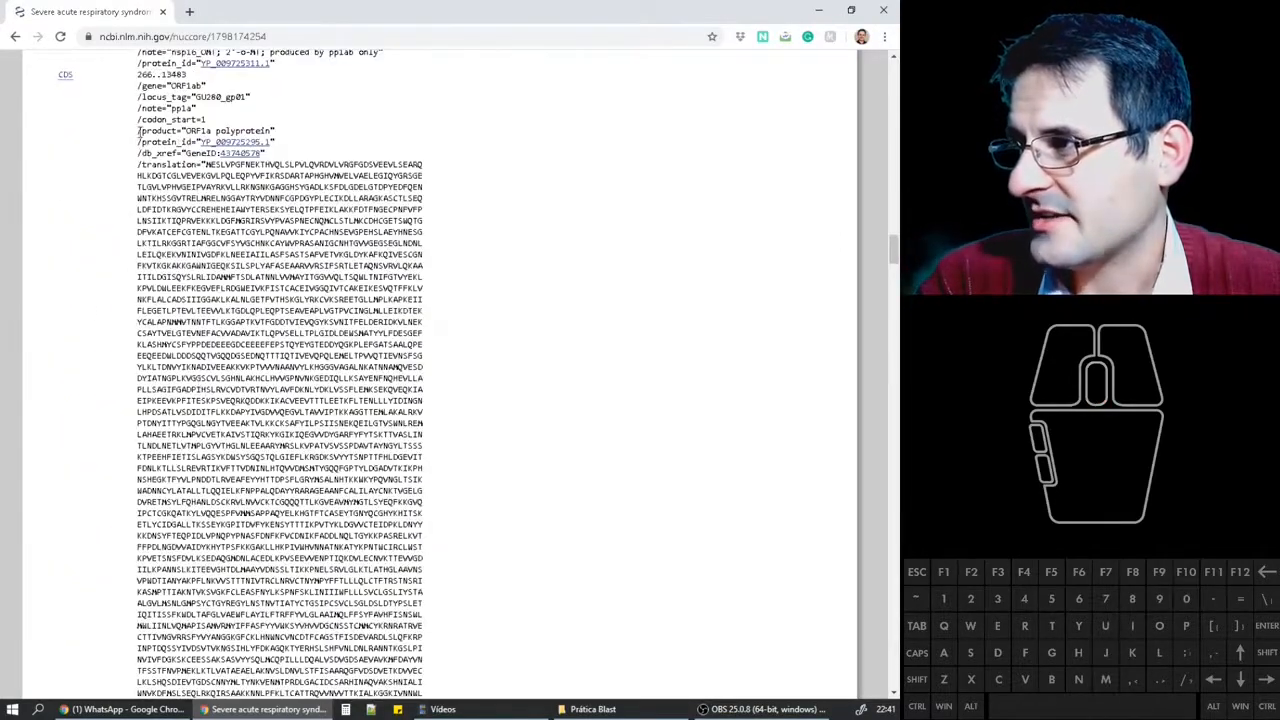
click(184, 78)
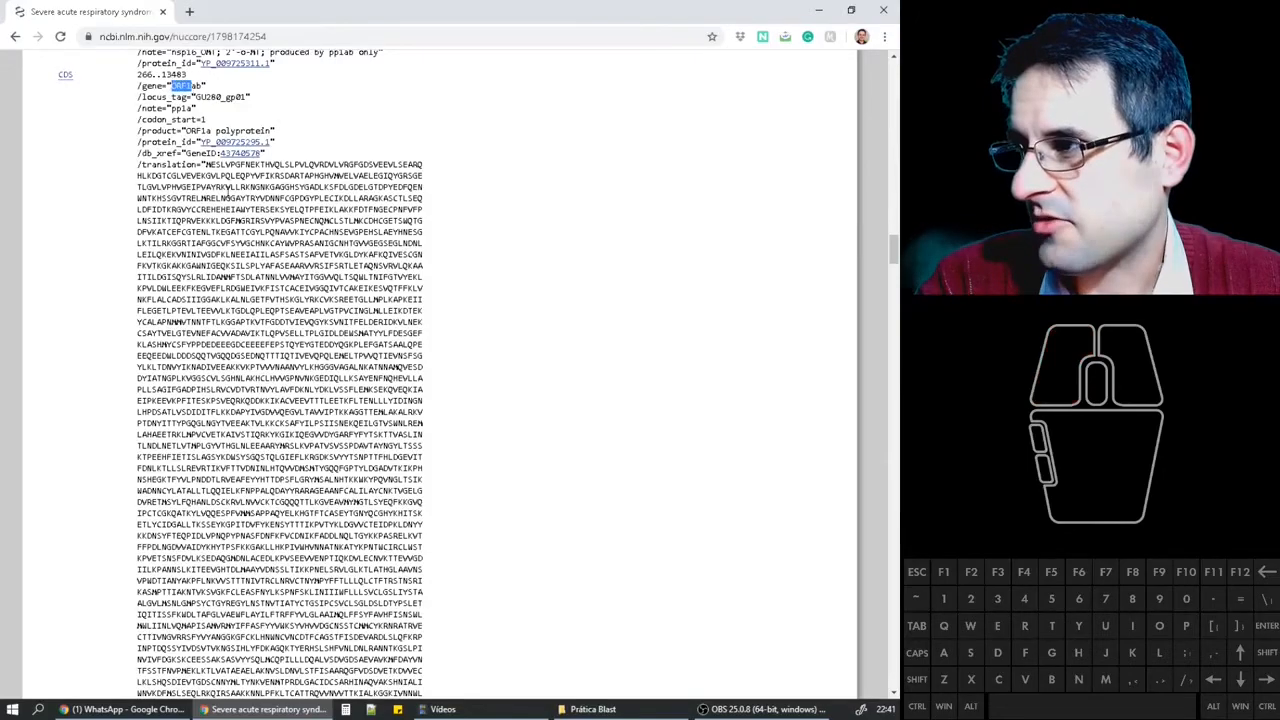
scroll(281, 326, up, 14)
scroll(281, 326, down, 20)
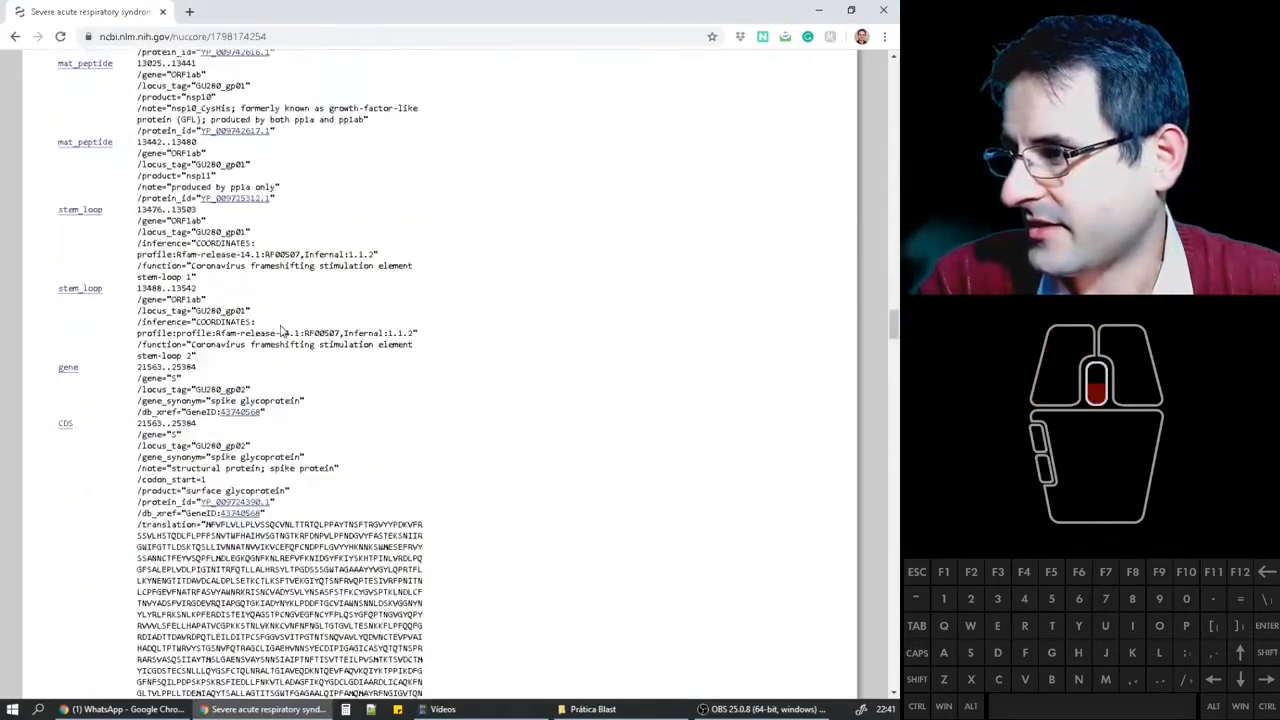
scroll(281, 331, down, 20)
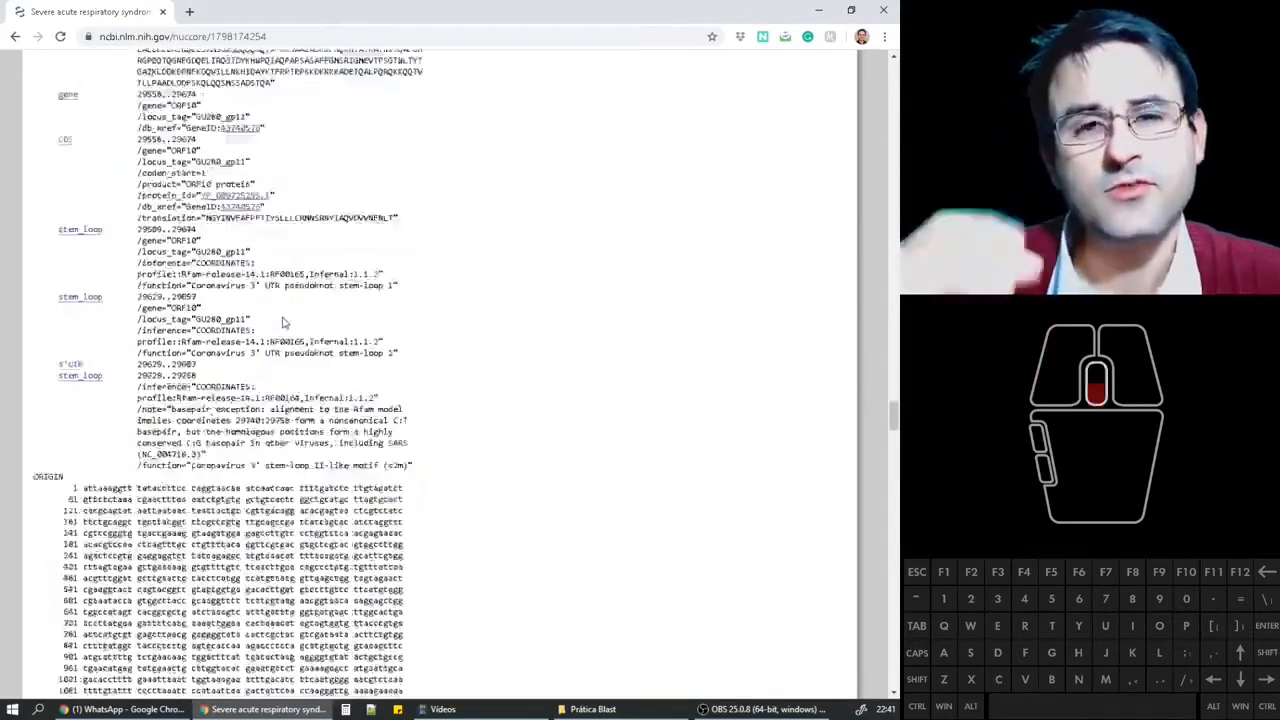
Go to the ORIGIN section and highlight the first bases of the genome sequence
scroll(284, 316, up, 8)
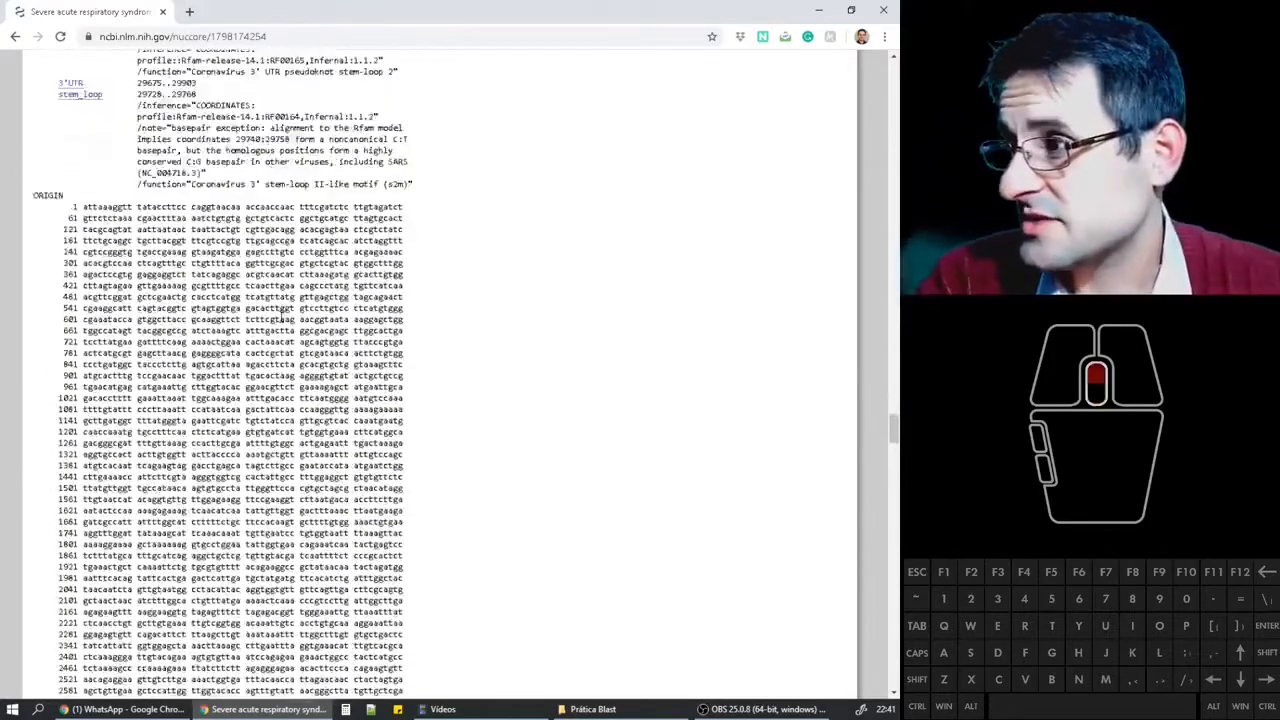
double_click(50, 195)
drag(84, 206, 126, 207)
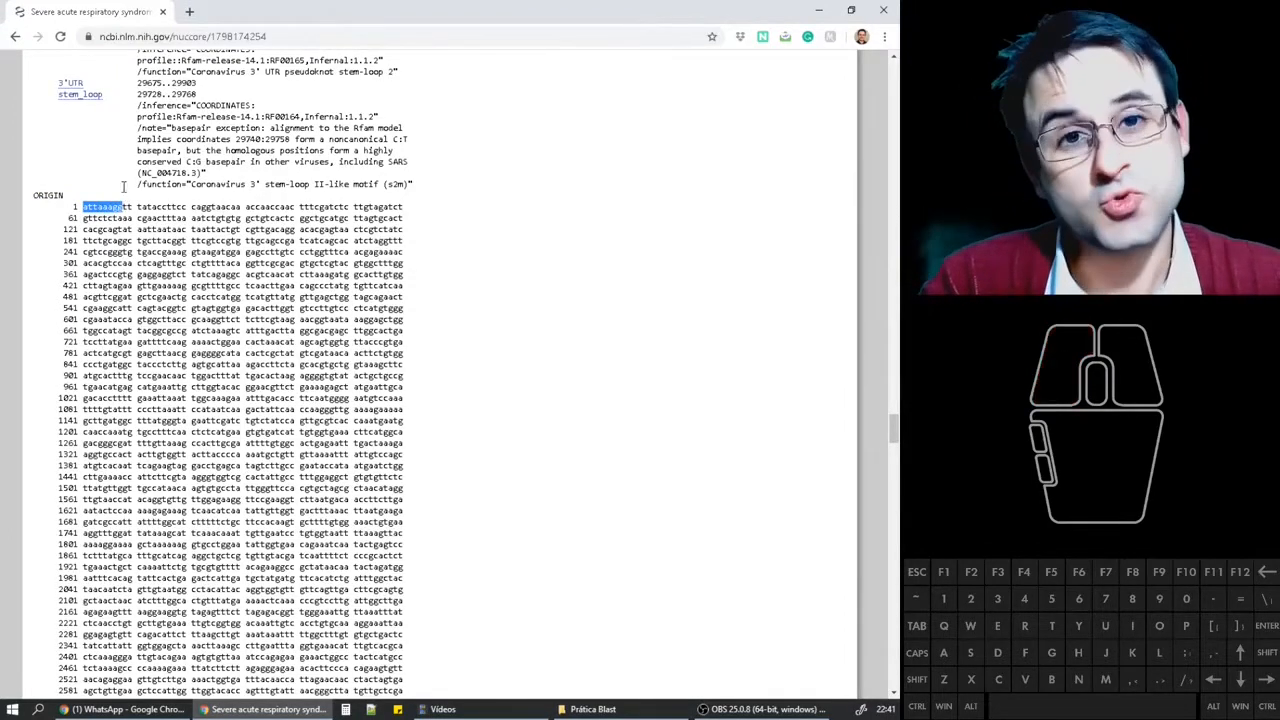
click(185, 297)
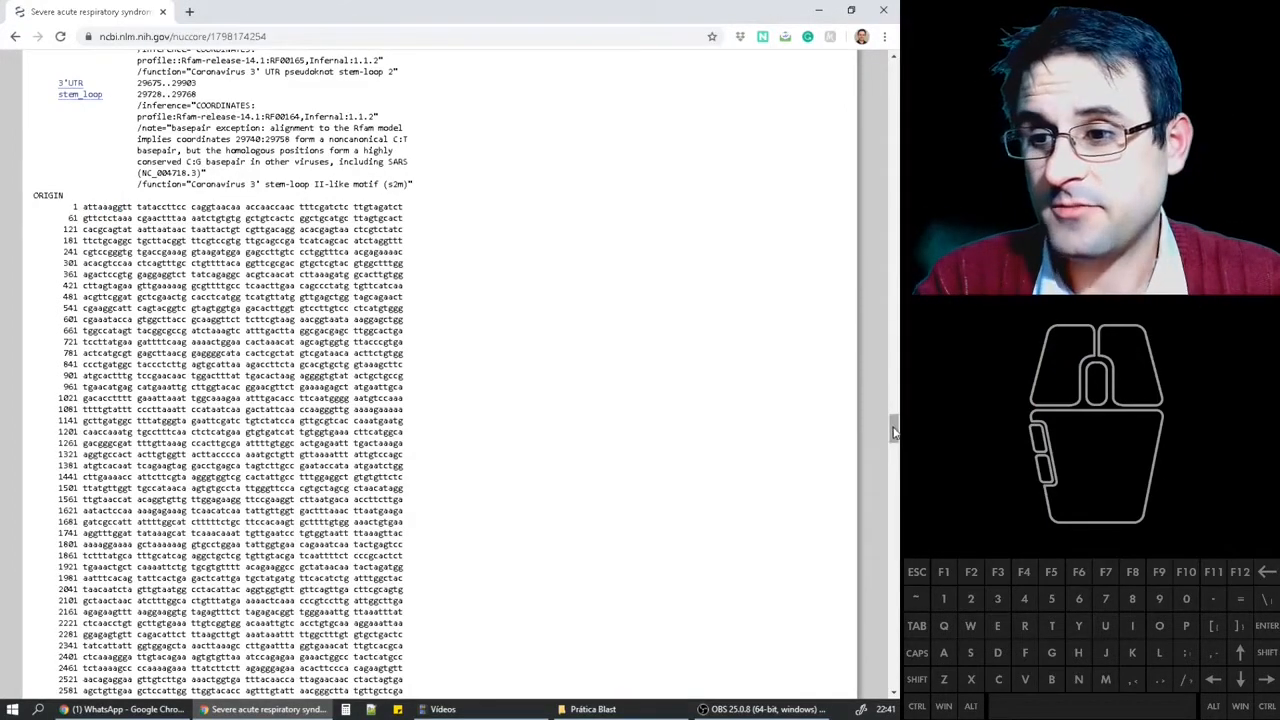
Download the complete record in FASTA format and save it as sequence.fasta in the Prática Blast folder
drag(890, 424, 894, 64)
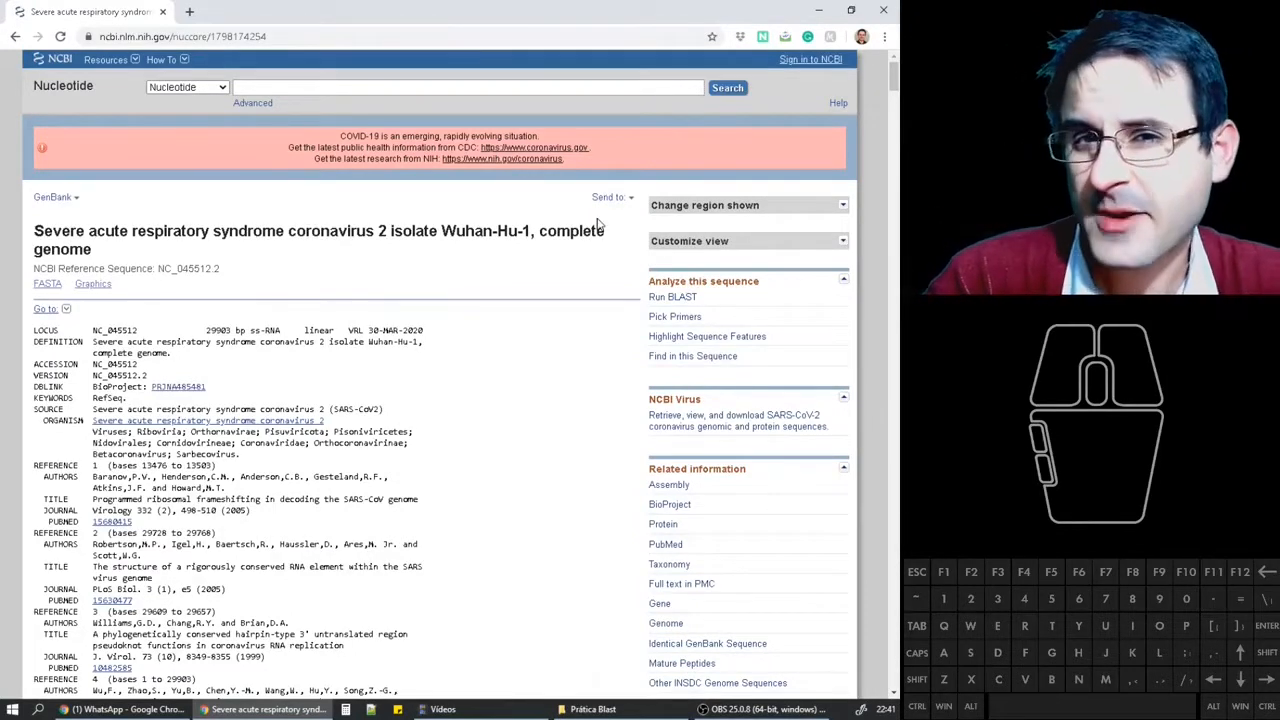
click(628, 198)
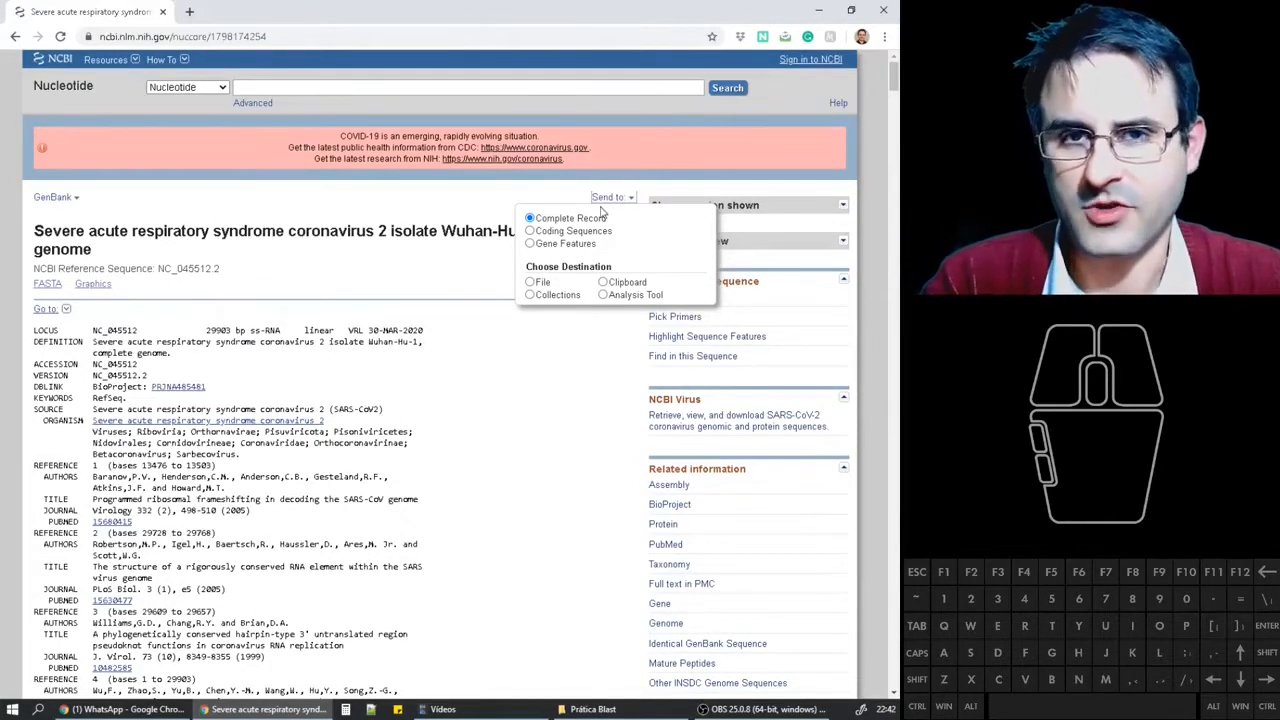
click(530, 284)
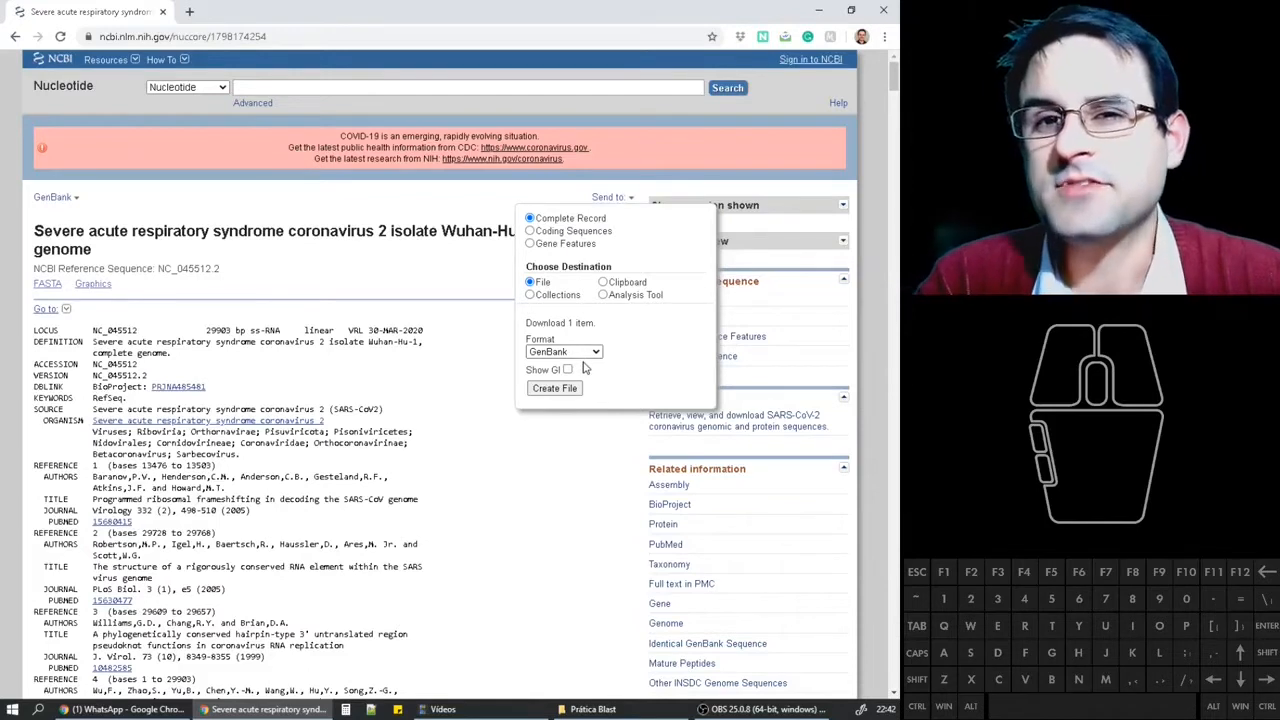
click(594, 352)
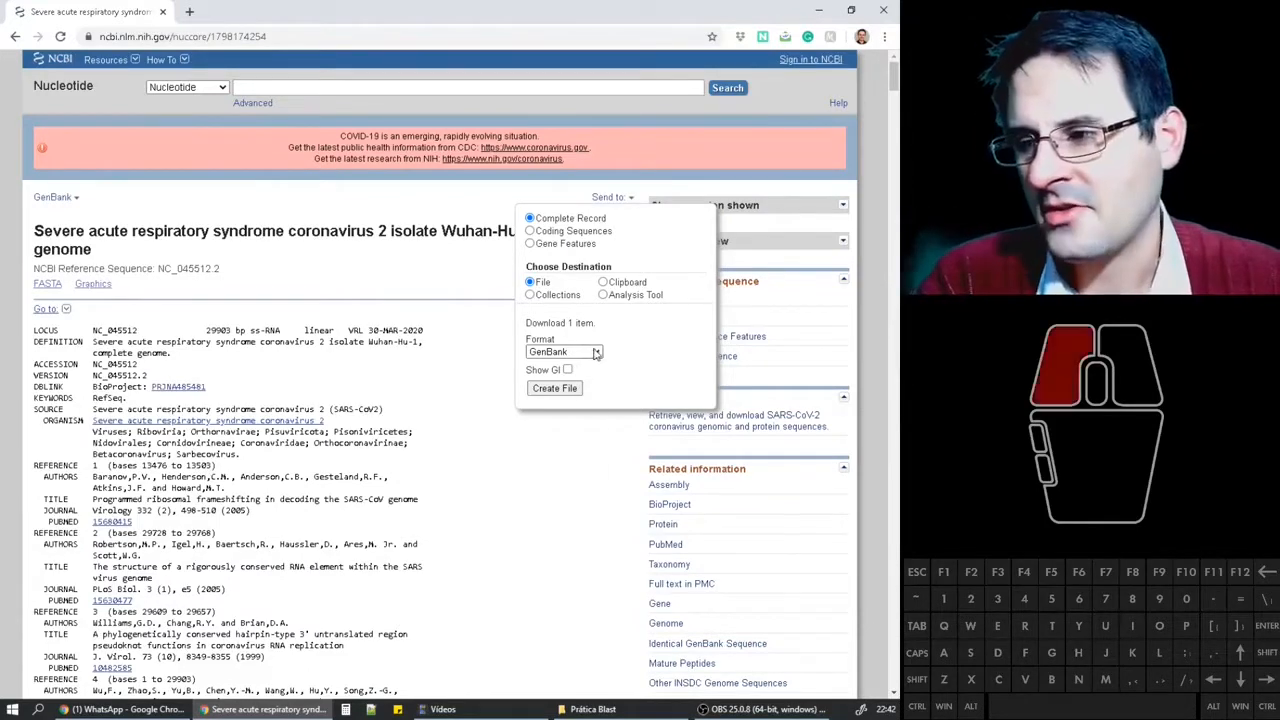
click(567, 401)
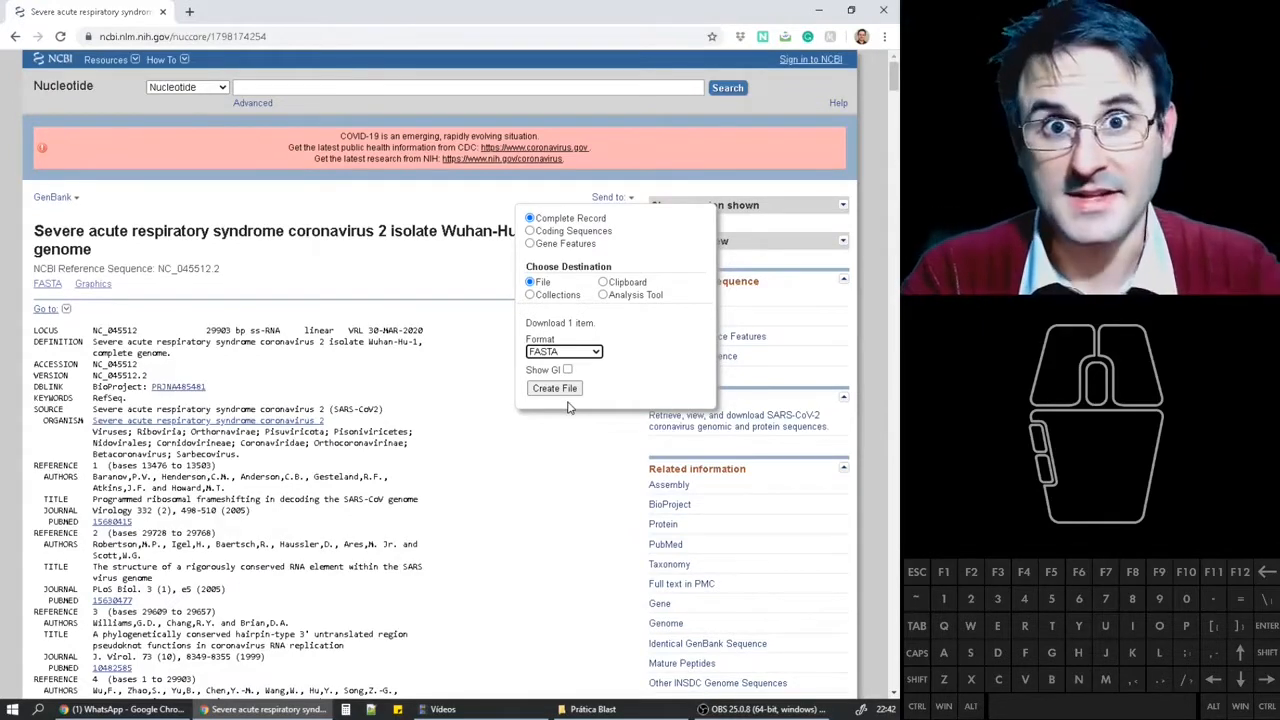
click(556, 388)
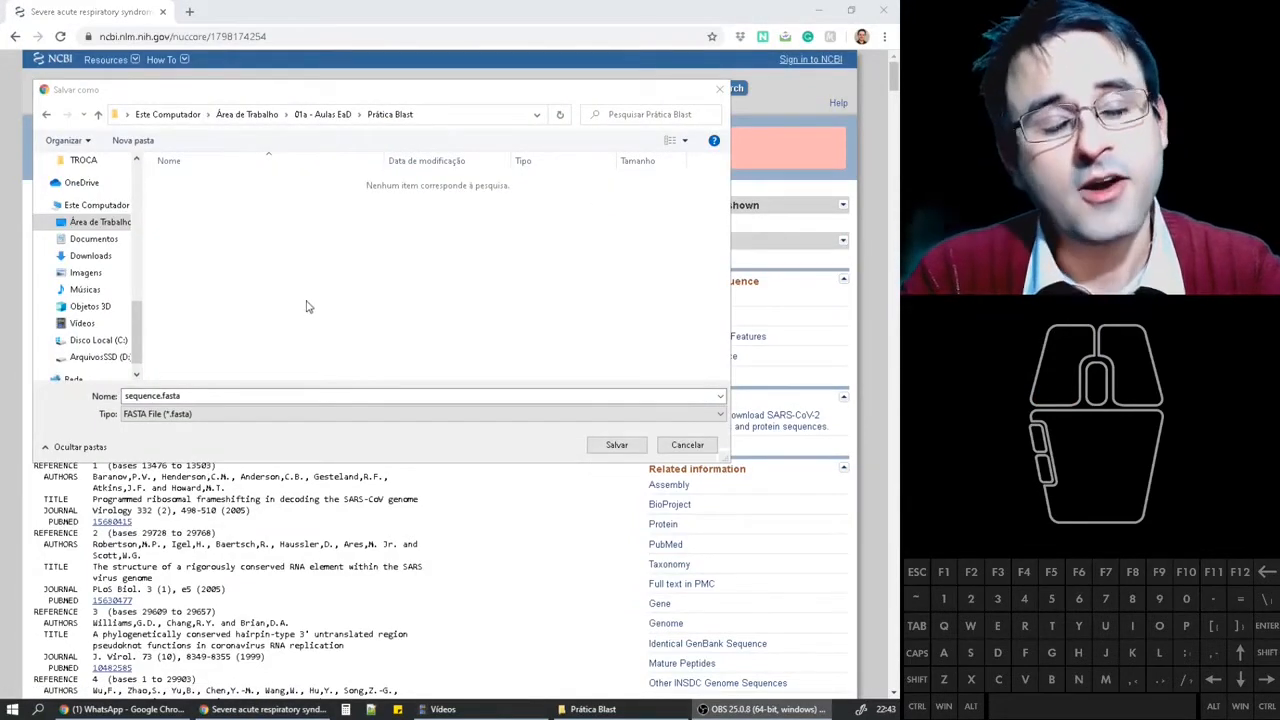
click(616, 444)
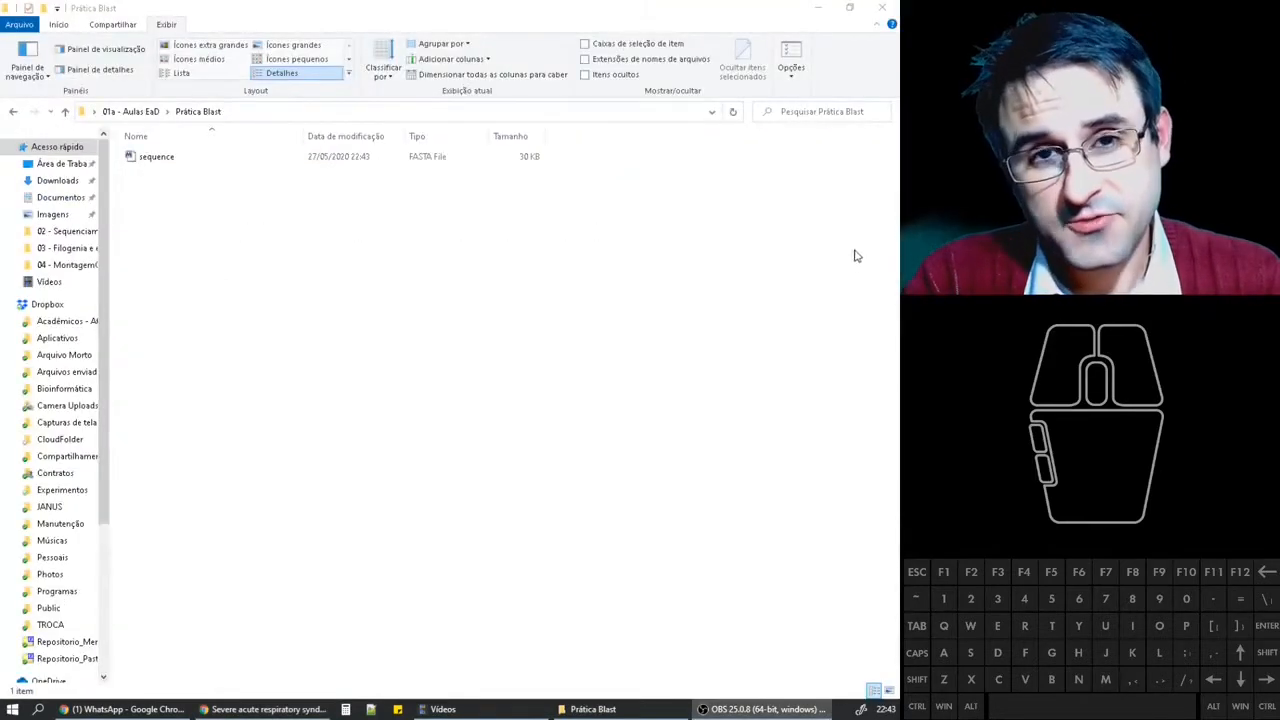
Select the downloaded sequence file in the Prática Blast folder and turn on the display of file name extensions
double_click(173, 166)
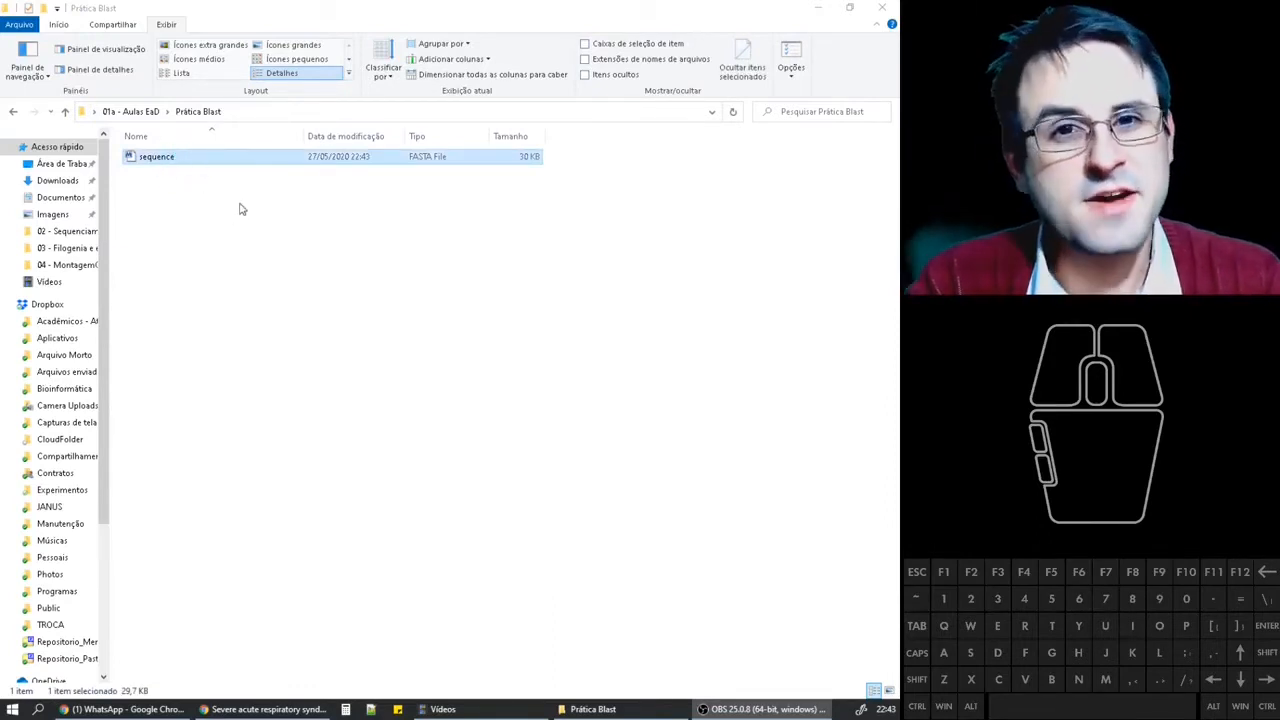
key(w)
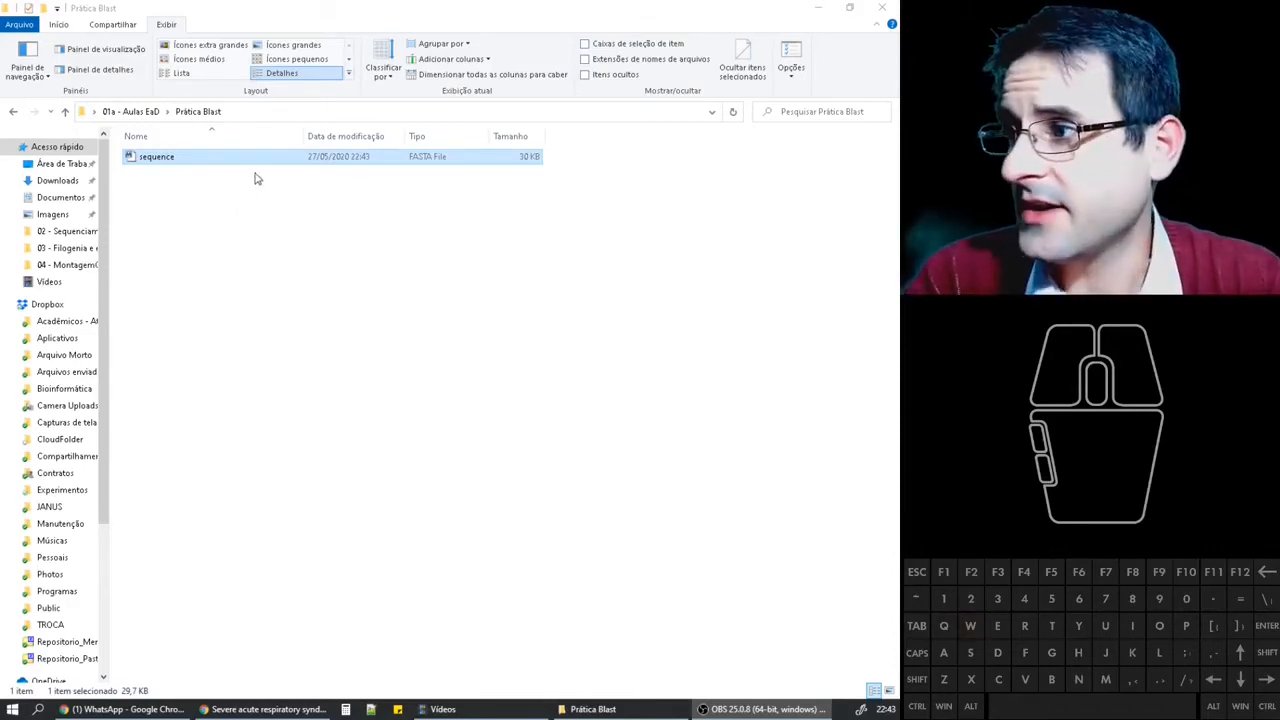
click(168, 27)
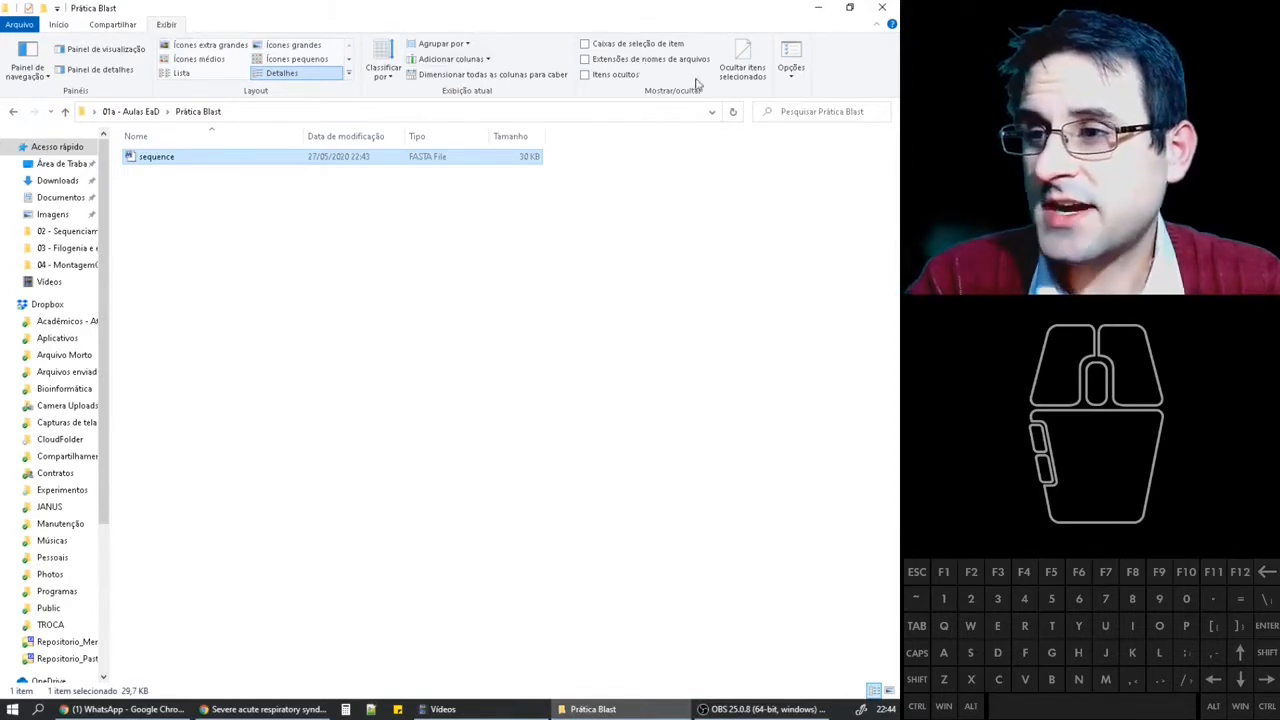
click(632, 62)
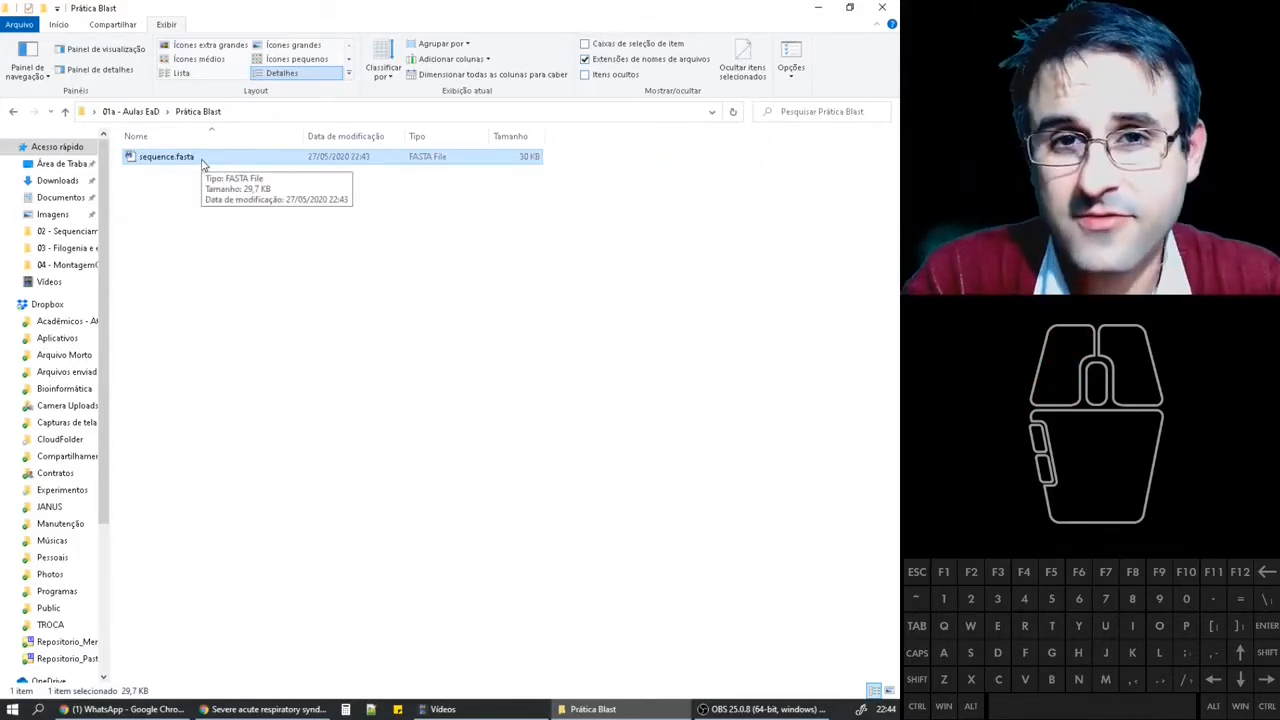
Open sequence.fasta with Bloco de notas, without making it the default application for FASTA files
right_click(206, 163)
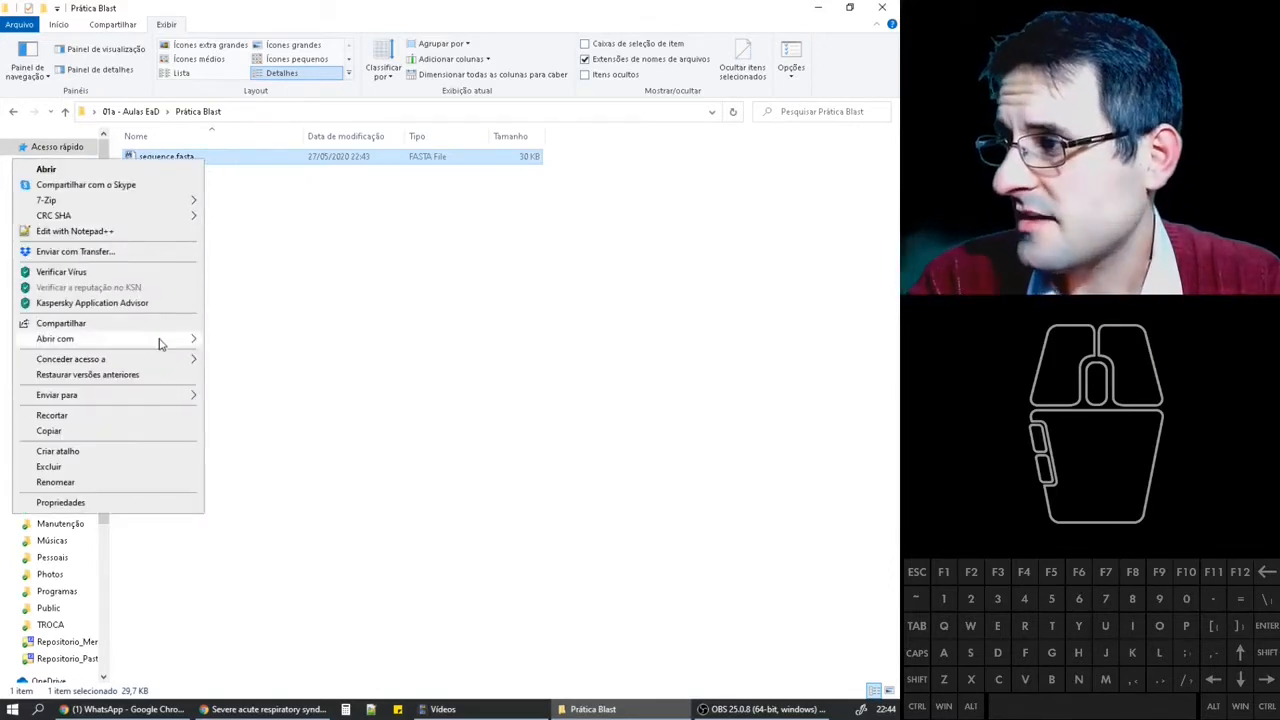
mouse_move(160, 344)
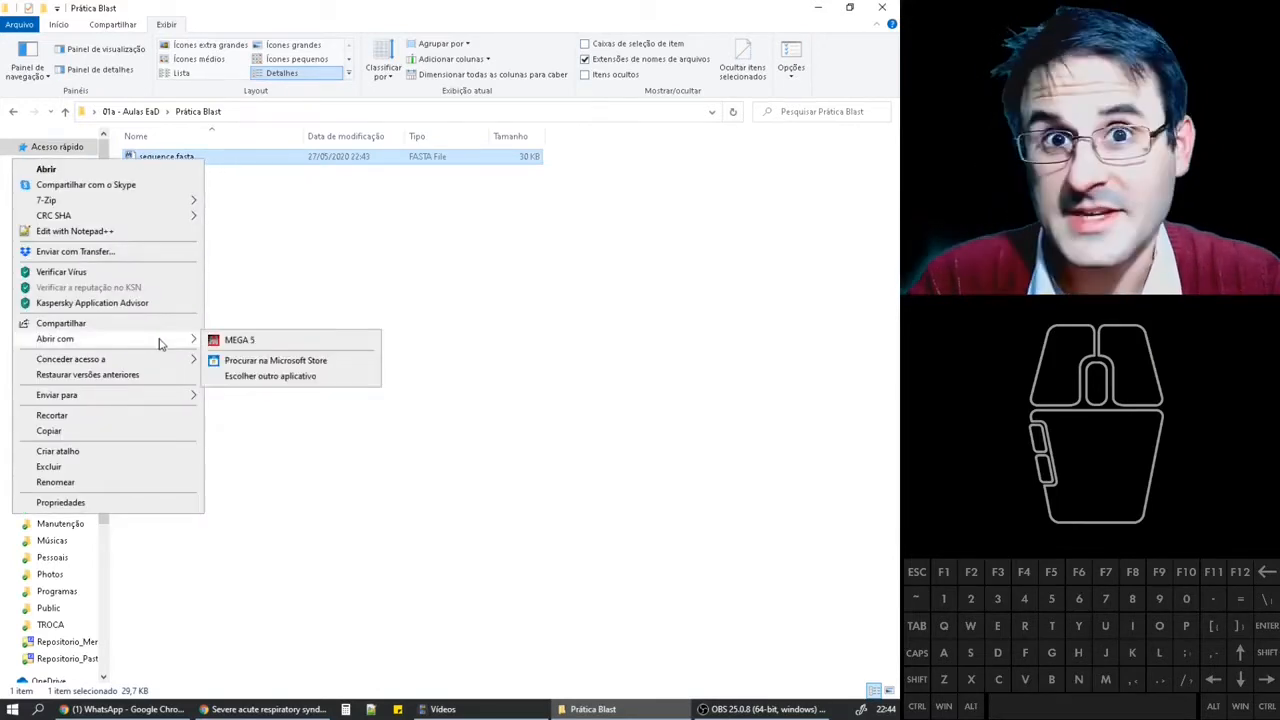
click(285, 378)
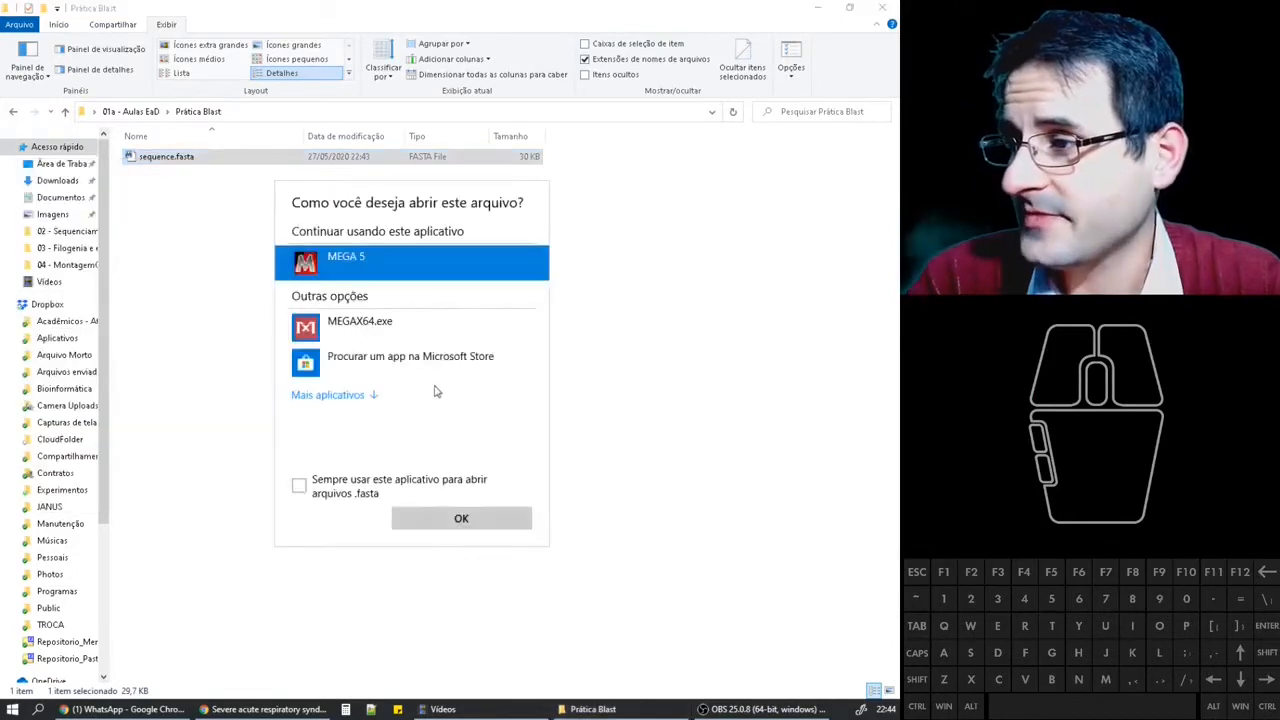
click(362, 396)
scroll(400, 400, down, 2)
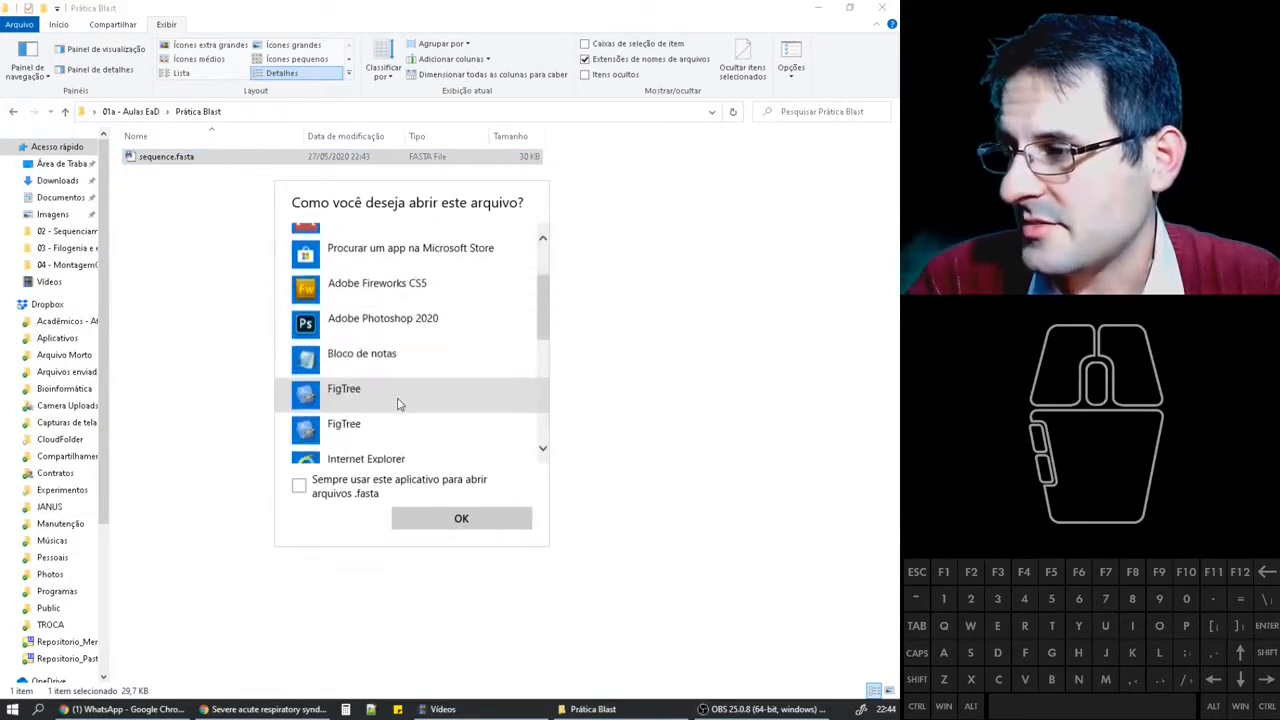
click(397, 367)
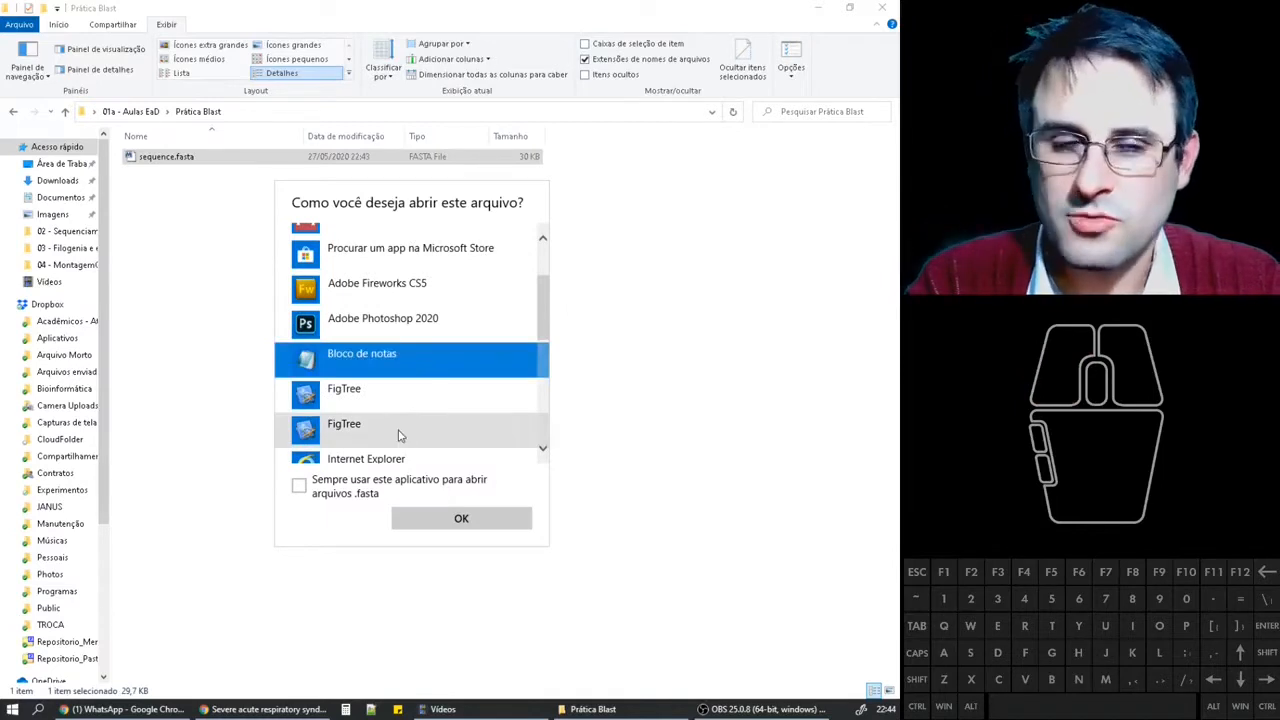
click(459, 524)
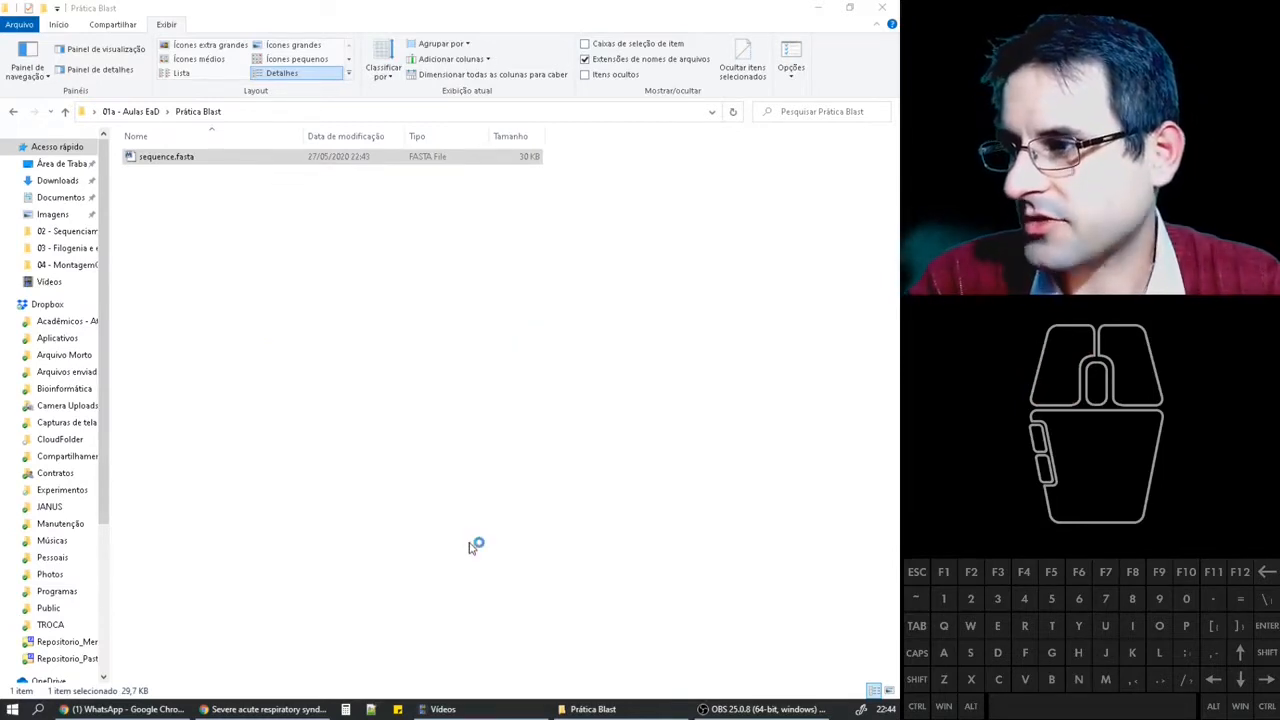
Move the Notepad window over the folder window and highlight the accession NC_045512 in the FASTA header line
drag(1255, 134, 464, 140)
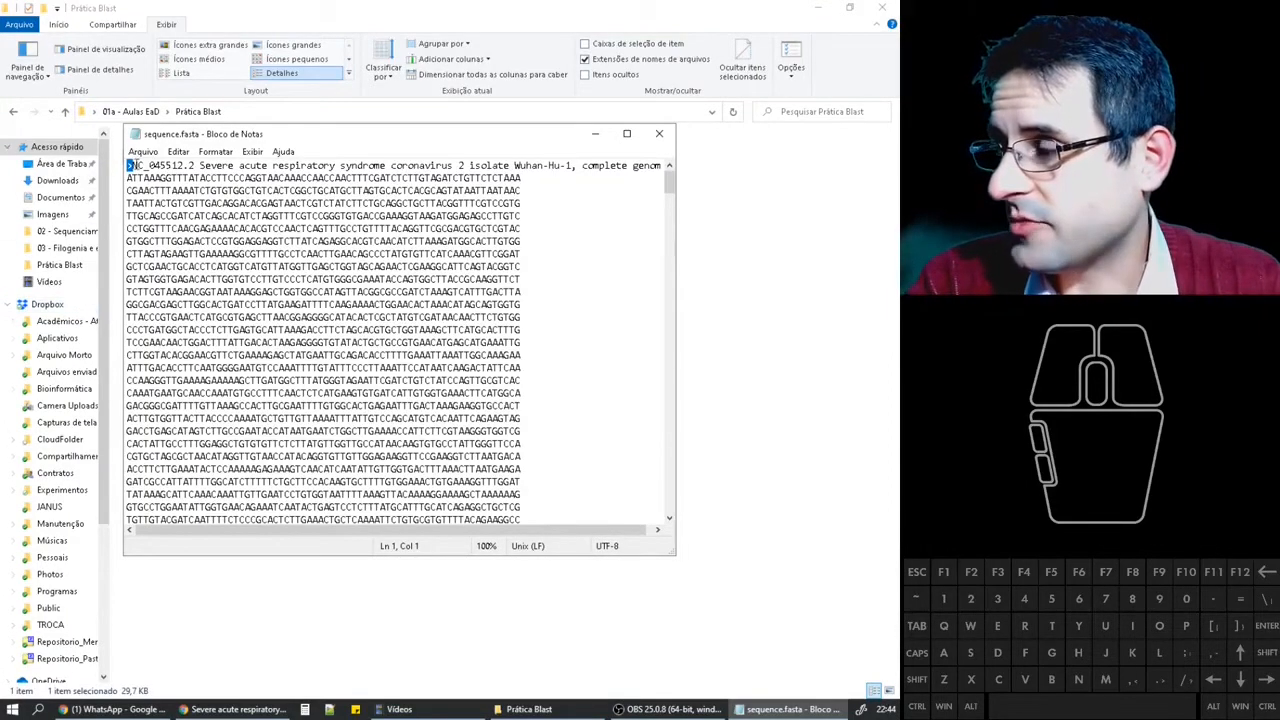
drag(132, 165, 183, 165)
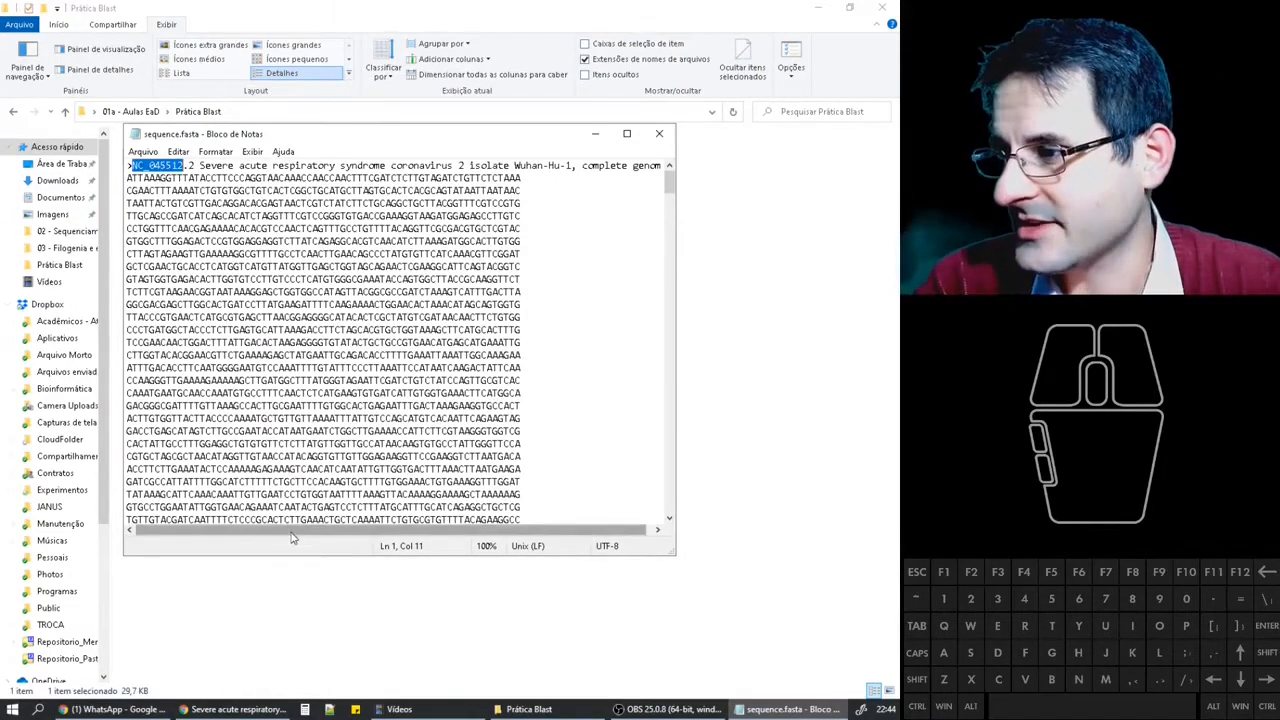
Examine the organism description in the FASTA header and the nucleotide sequence through to its final bases
drag(294, 531, 328, 531)
drag(202, 165, 467, 165)
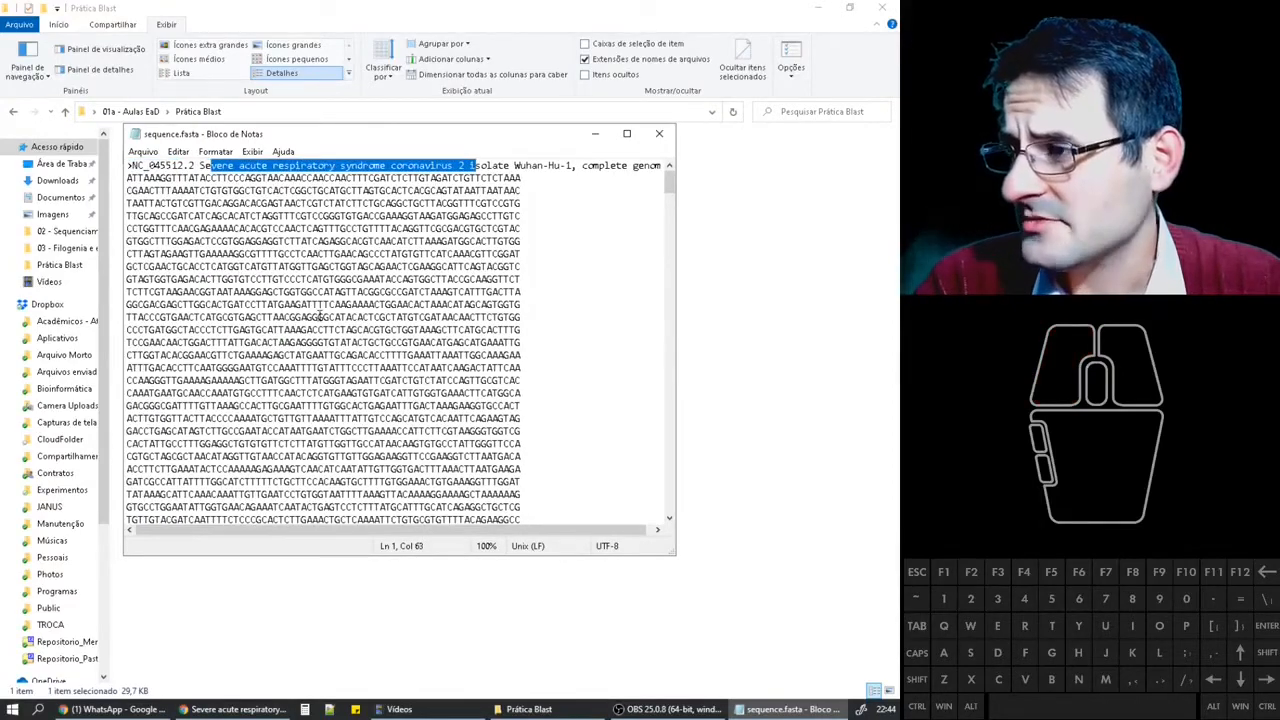
scroll(320, 316, down, 20)
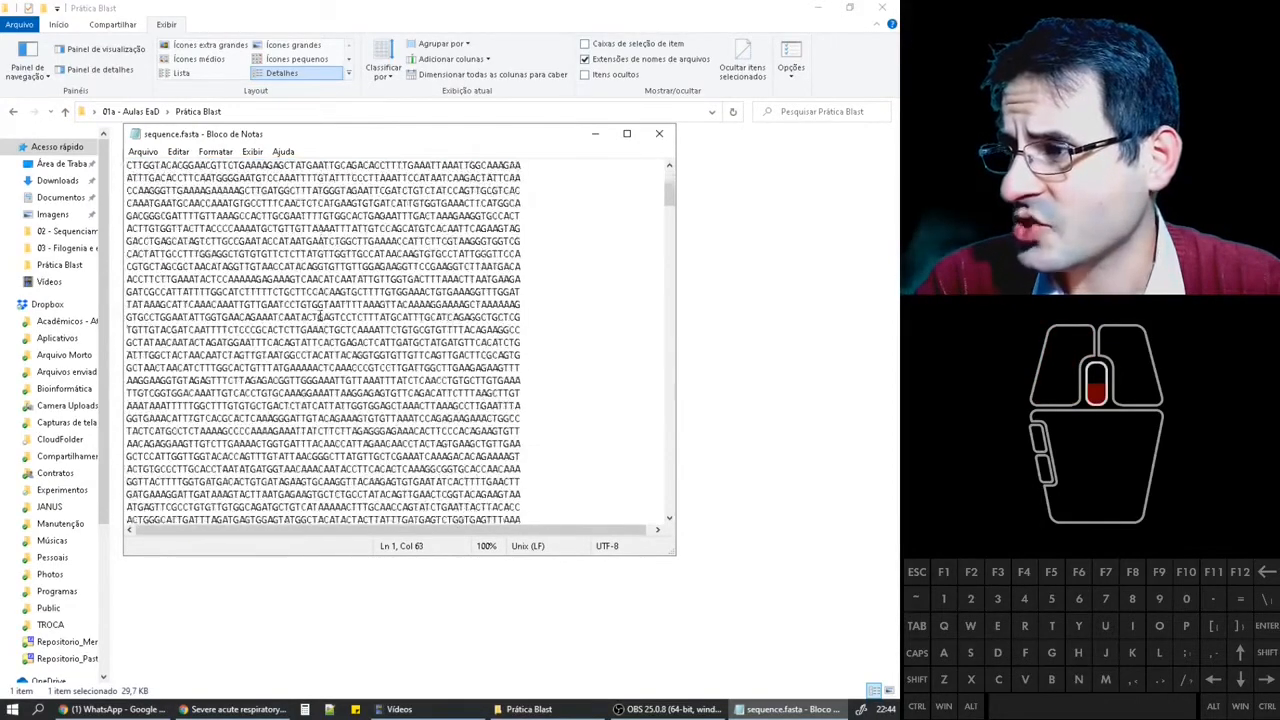
scroll(340, 355, down, 3)
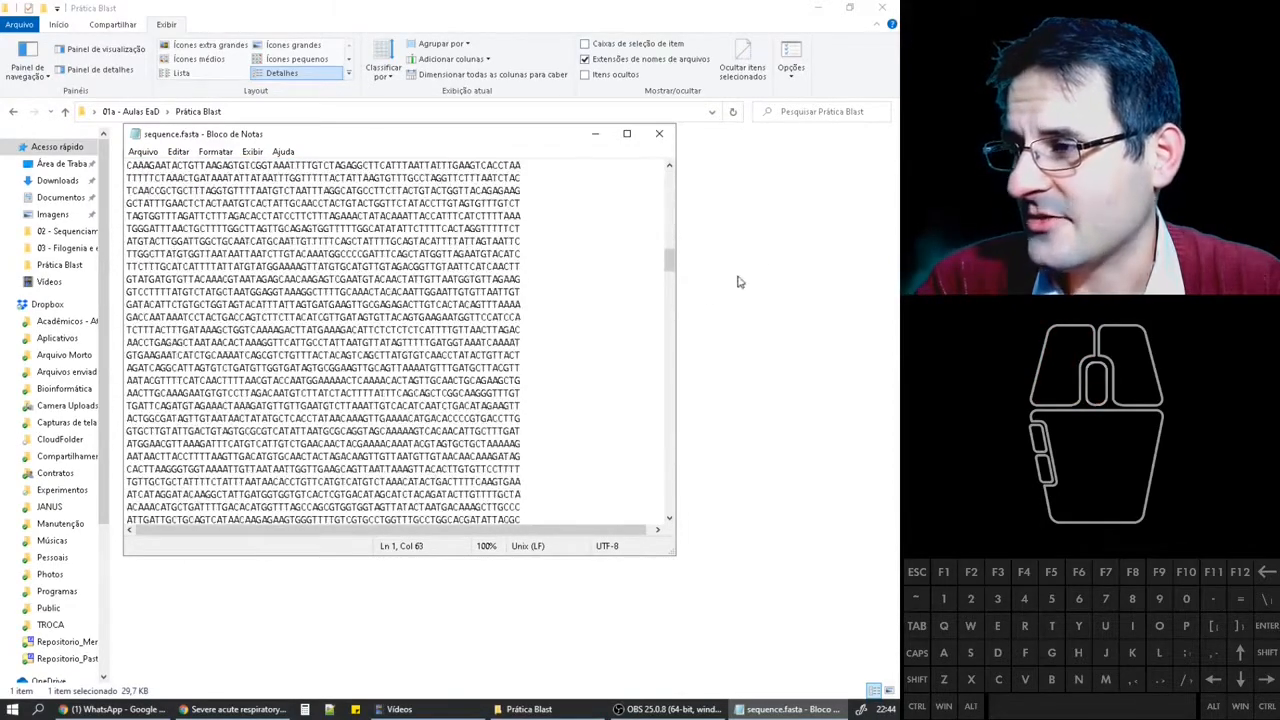
drag(672, 258, 686, 456)
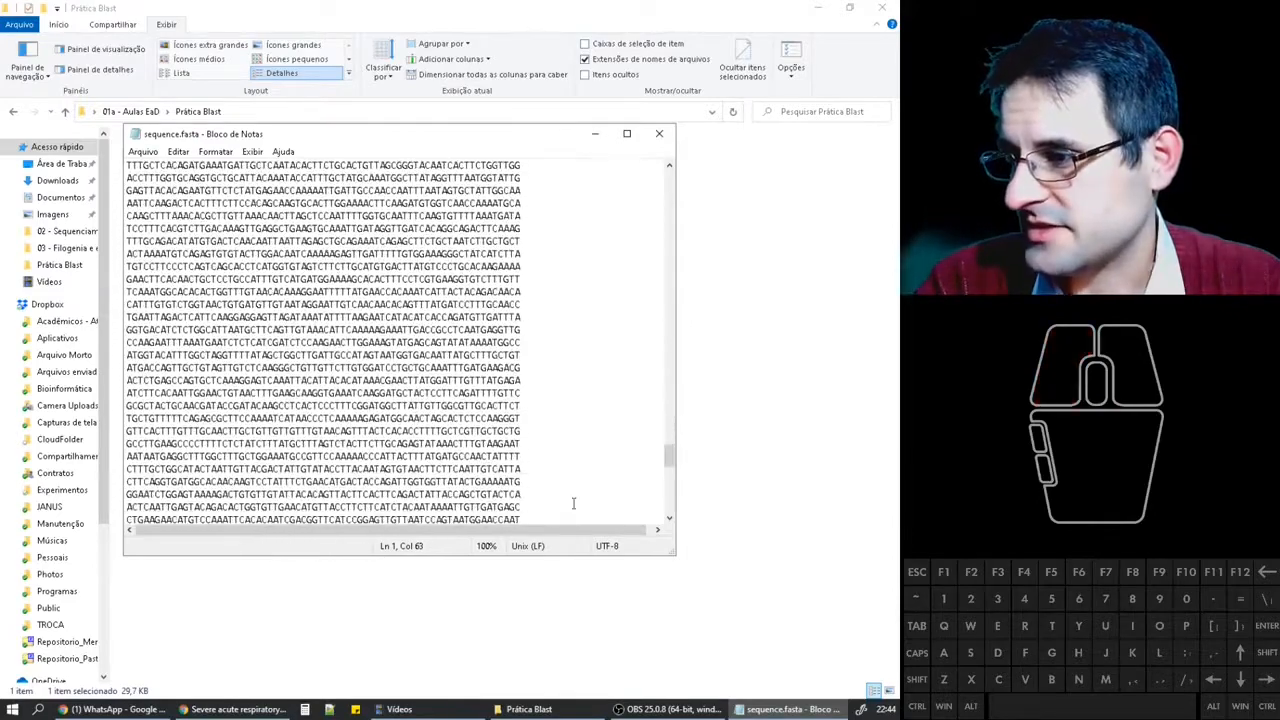
drag(521, 507, 228, 215)
drag(504, 329, 497, 342)
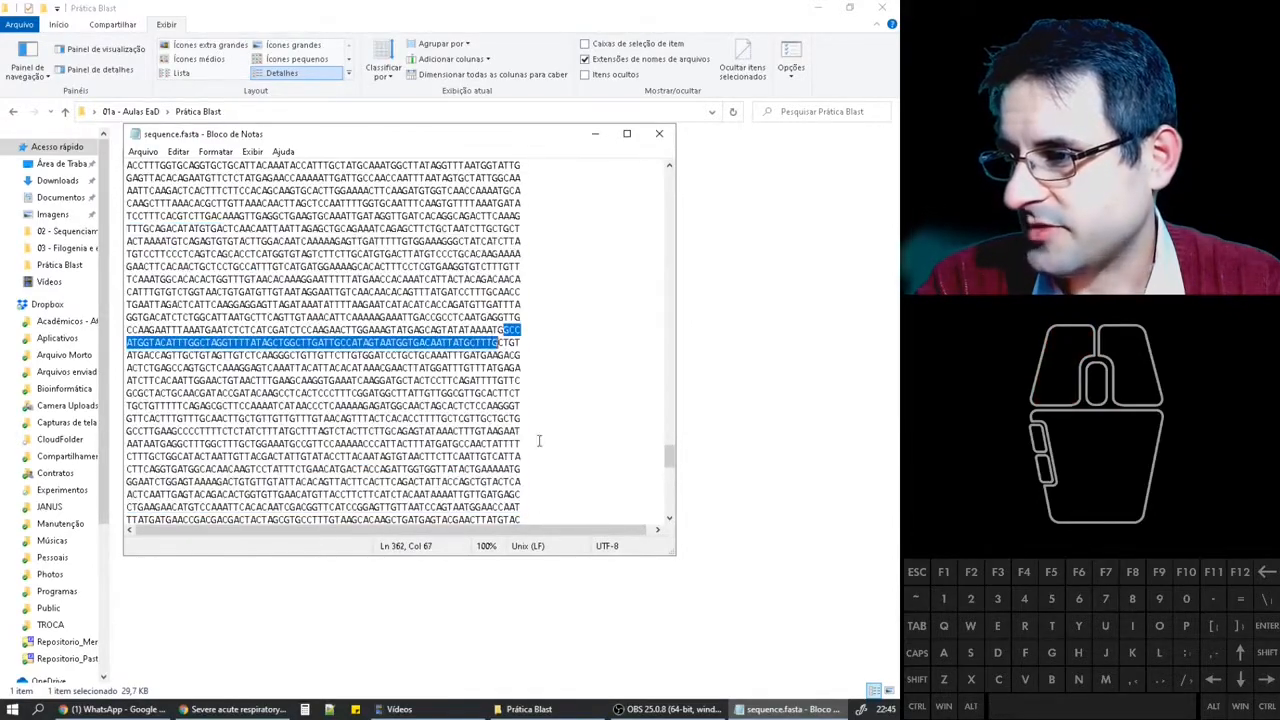
drag(670, 456, 671, 500)
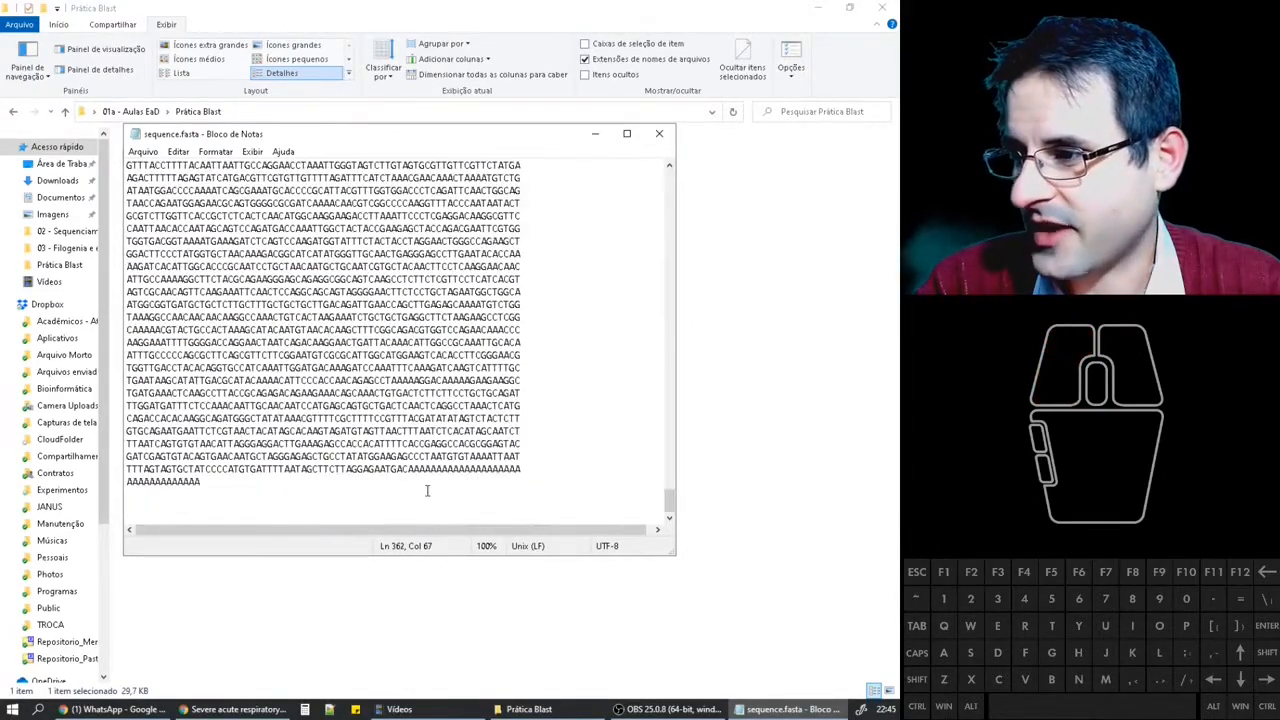
drag(428, 488, 430, 114)
click(633, 259)
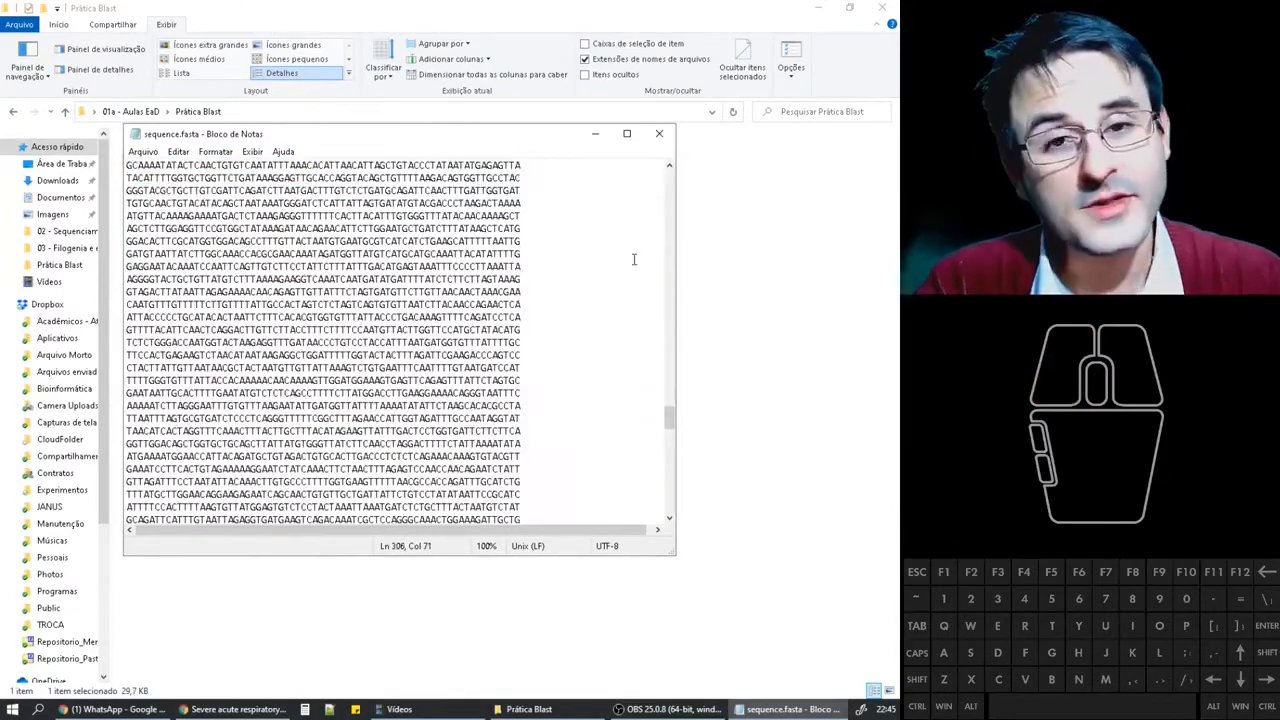
click(414, 241)
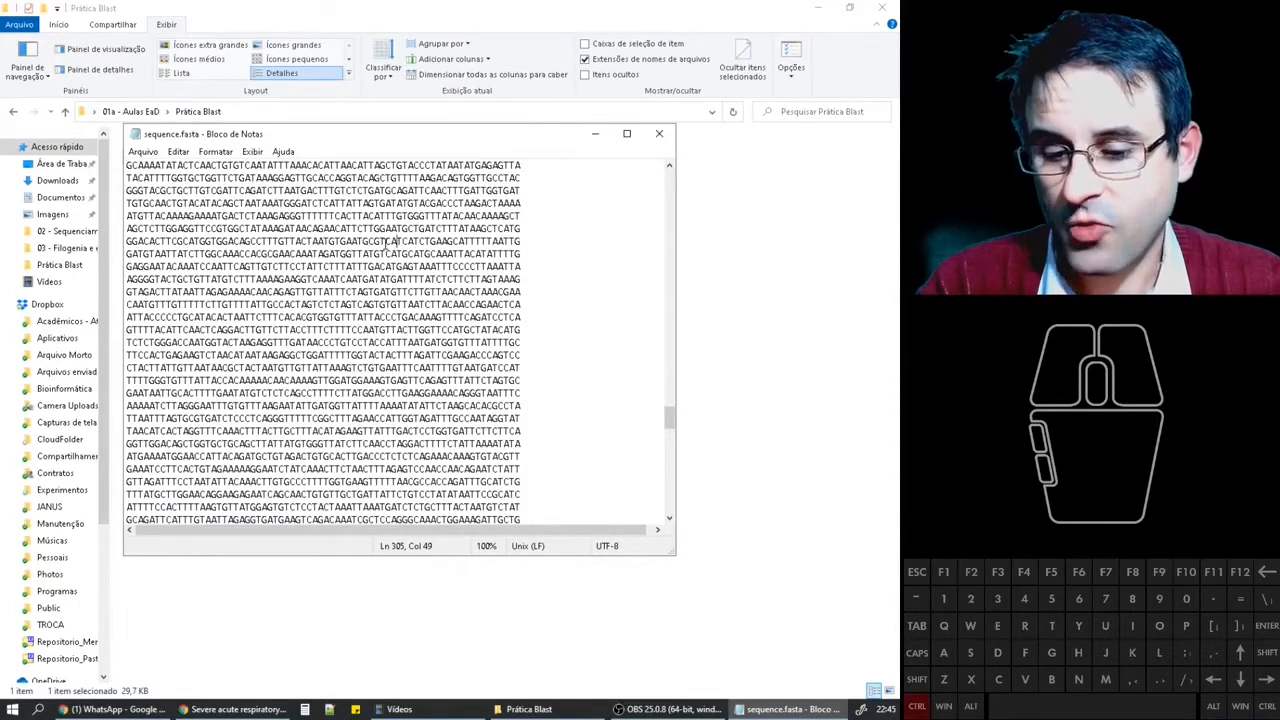
Copy the entire contents of sequence.fasta, header line included, undoing any accidental overwrite of the text
key(ctrl+a)
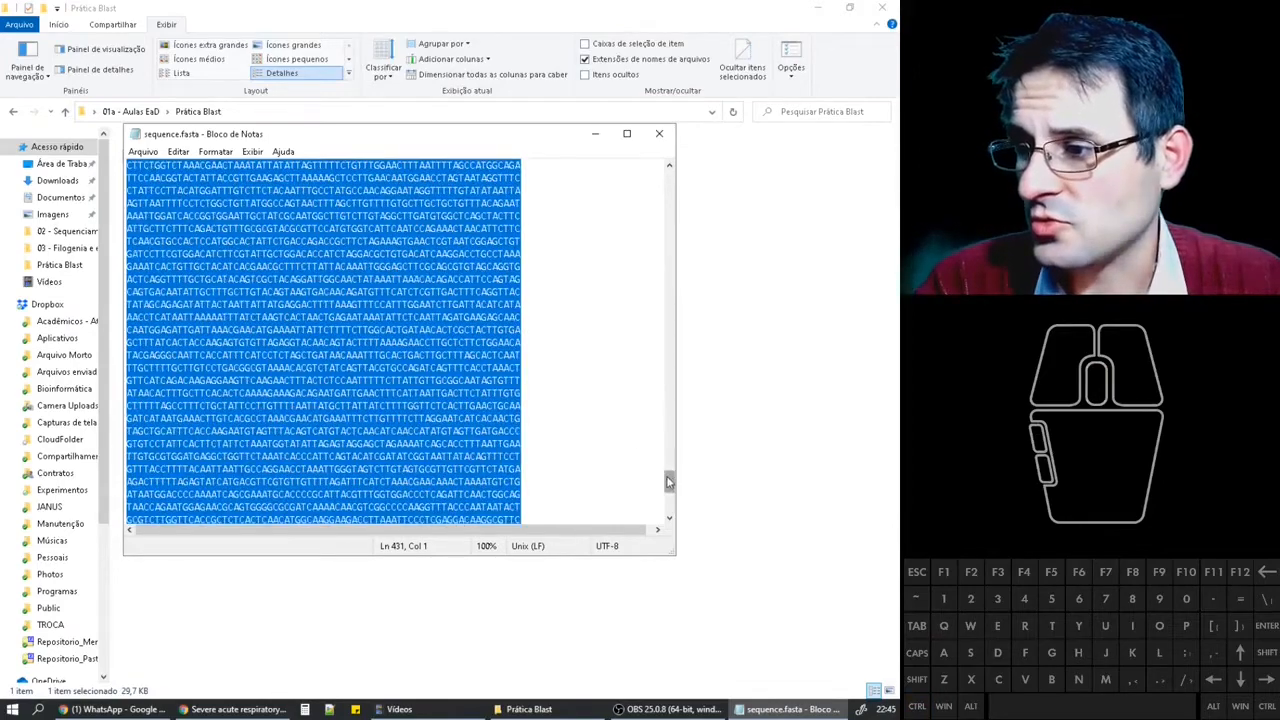
drag(670, 478, 652, 168)
right_click(450, 206)
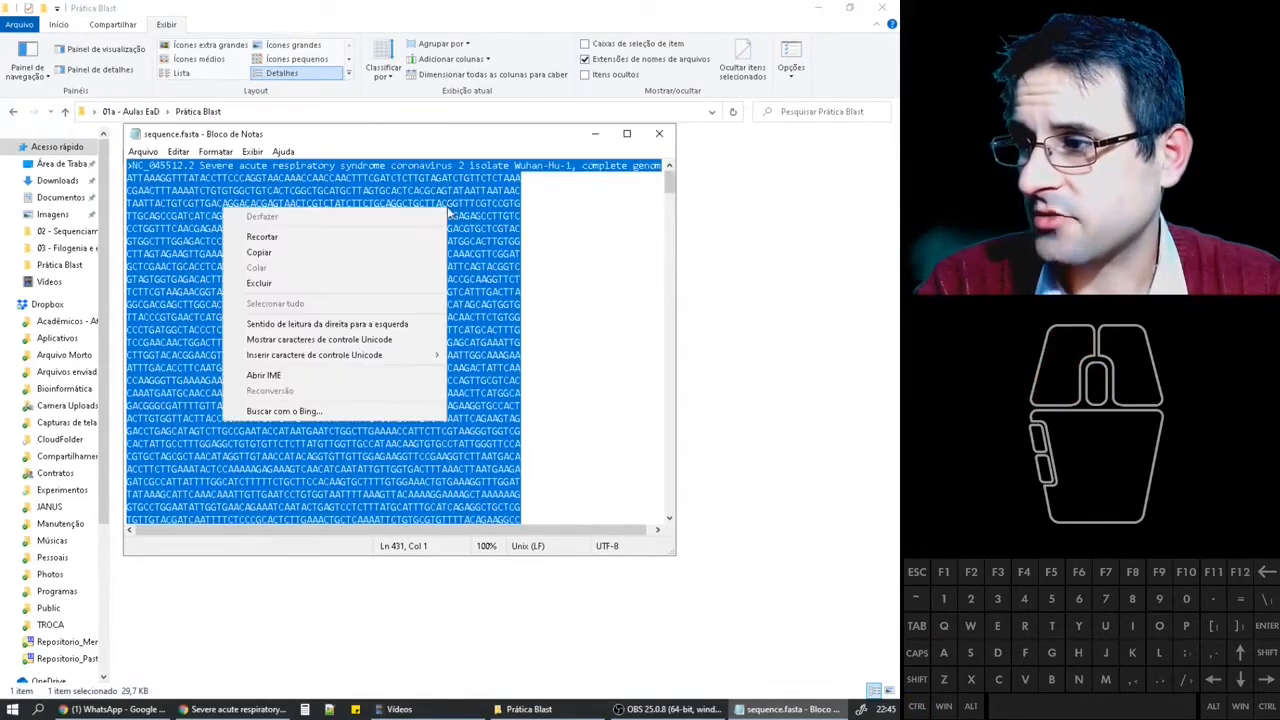
click(300, 251)
key(ctrl+c)
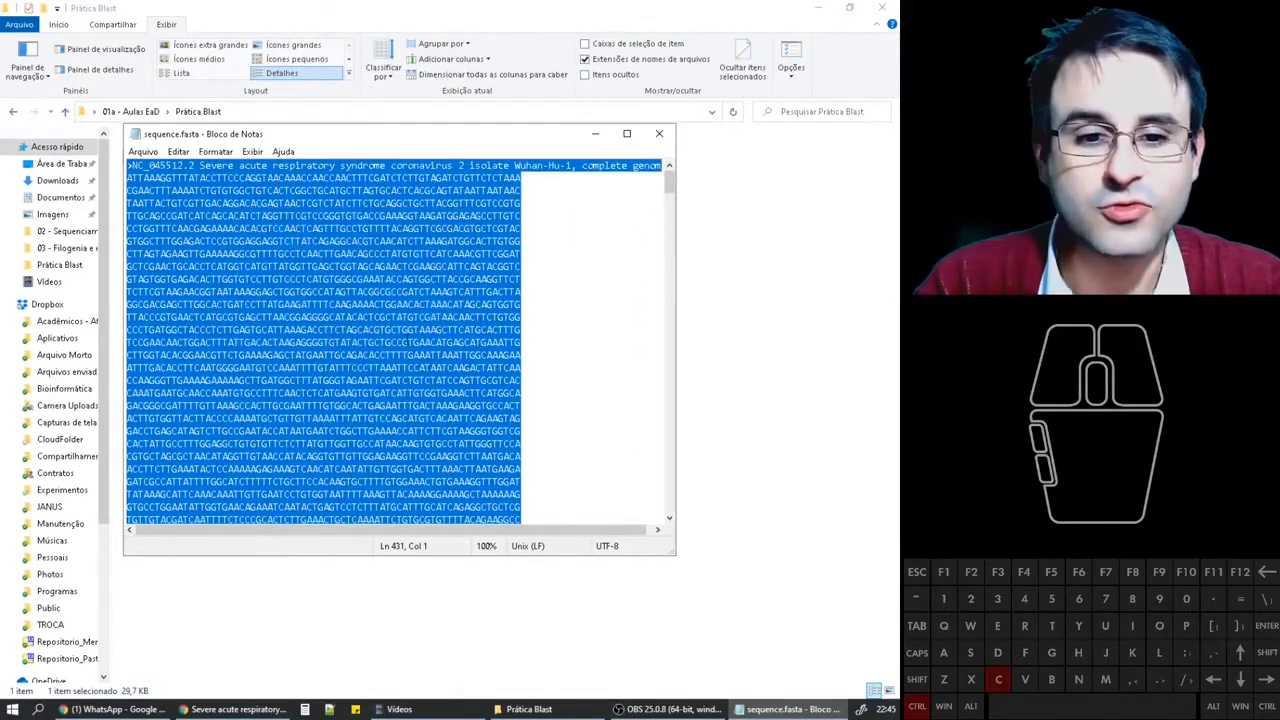
text(c)
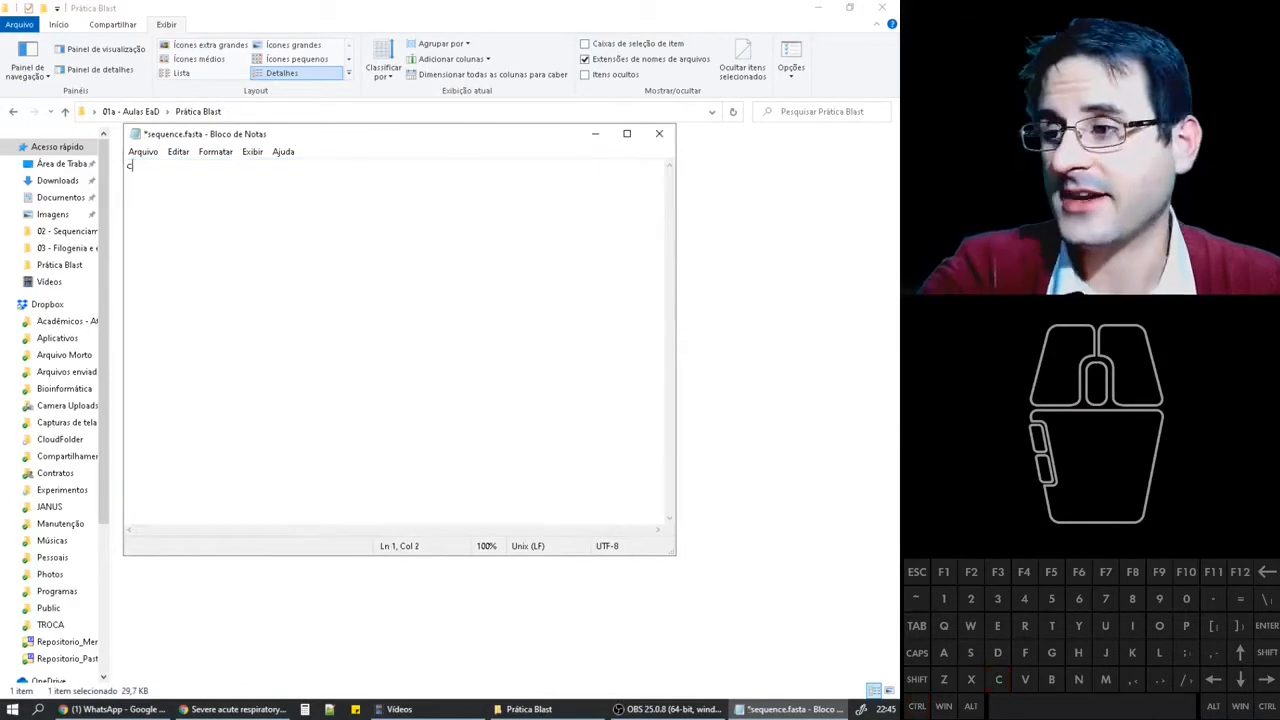
key(ctrl+z)
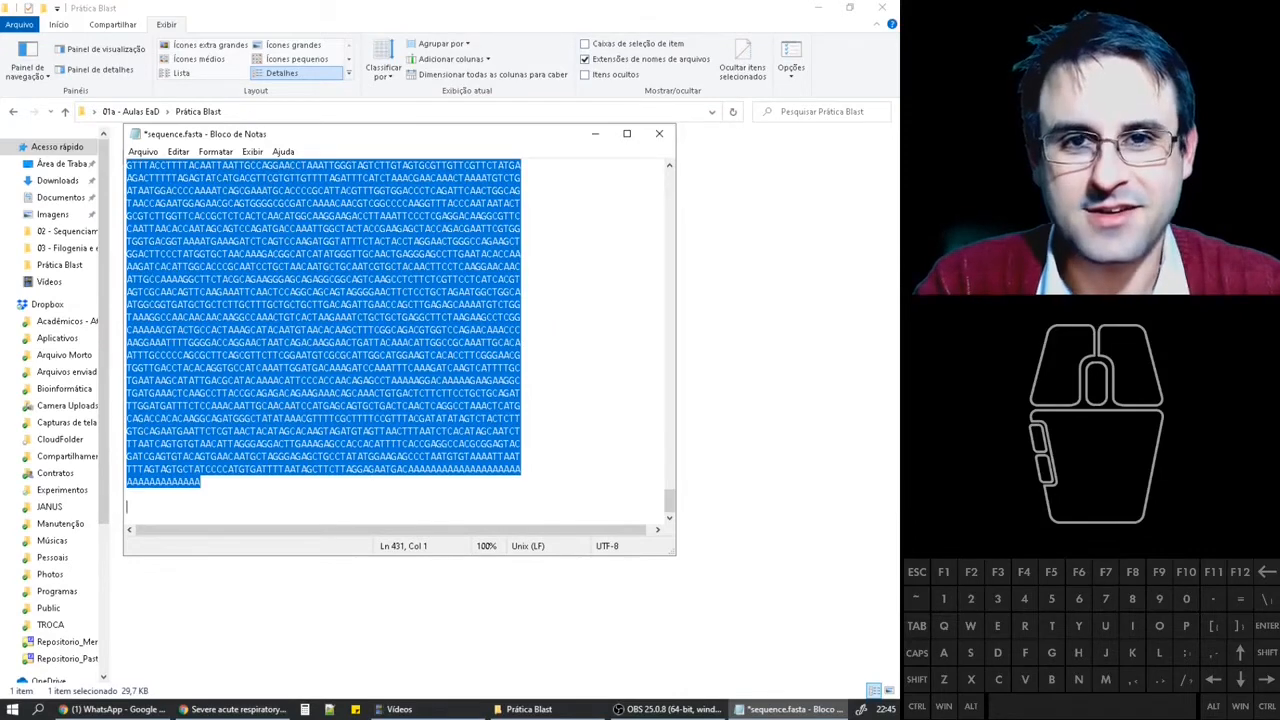
key(ctrl+c)
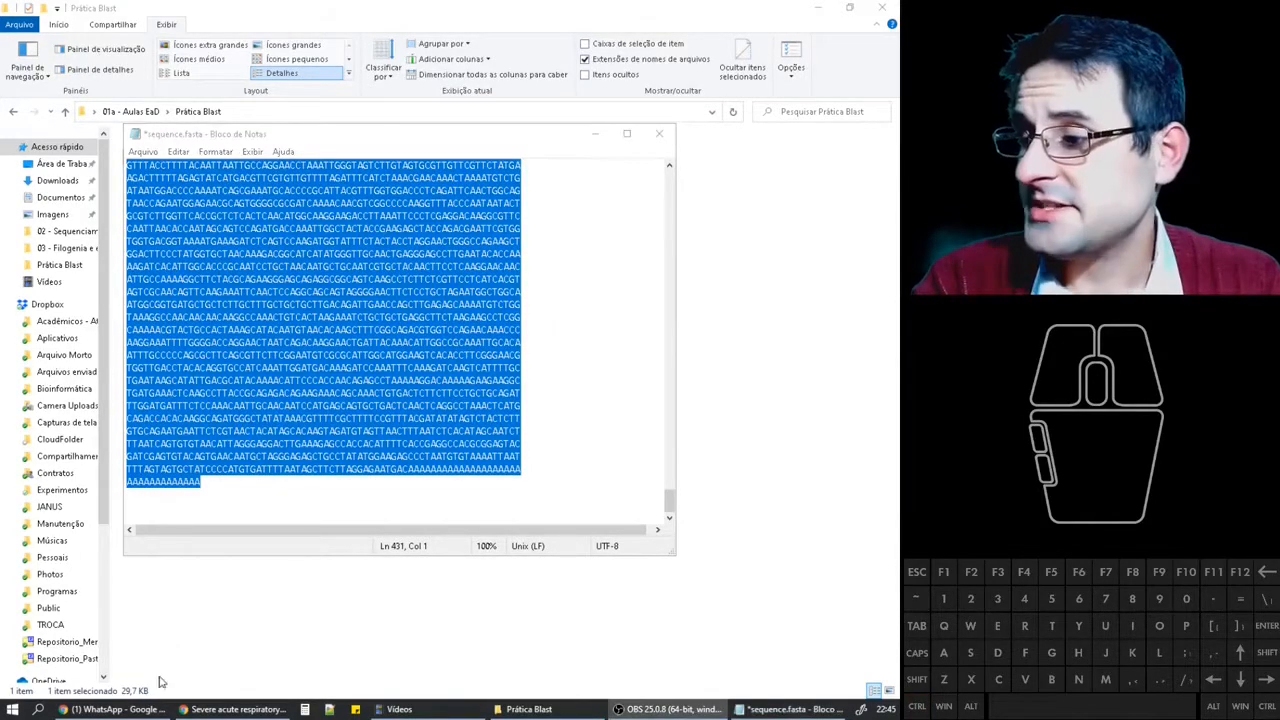
Switch to Chrome, search Google for blast in a new tab and open NCBI's Nucleotide BLAST form
click(228, 709)
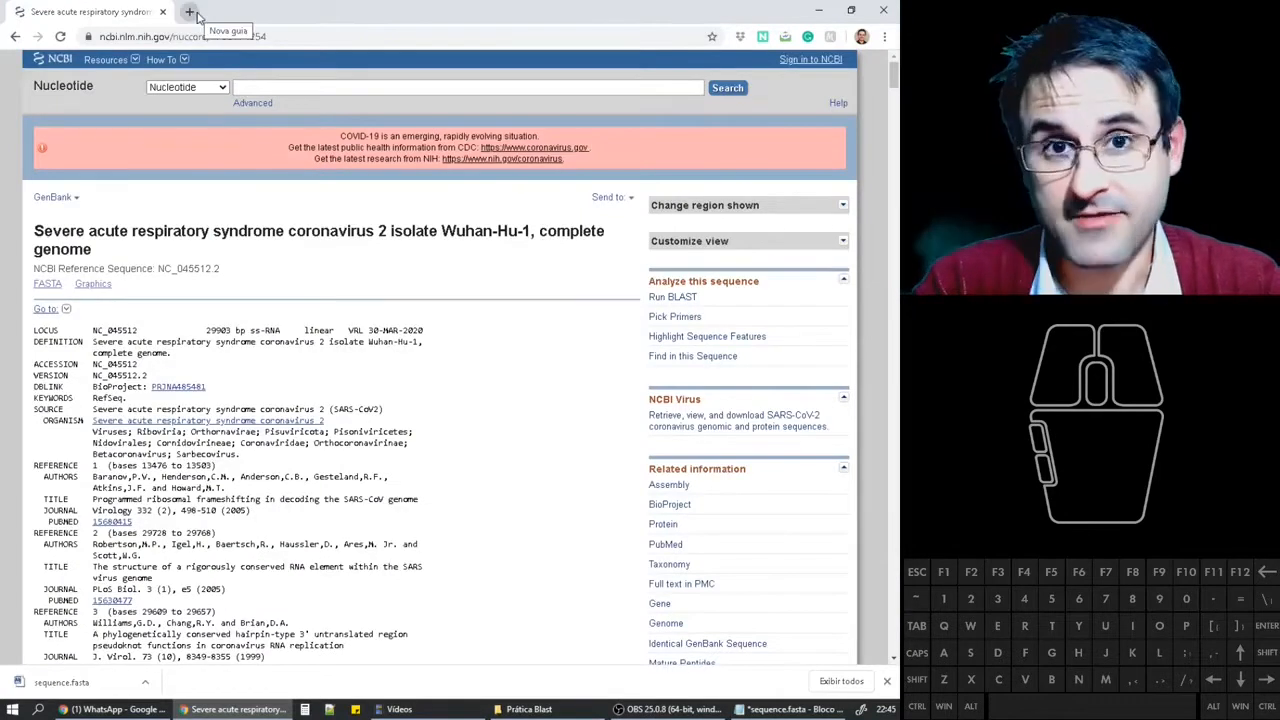
click(189, 11)
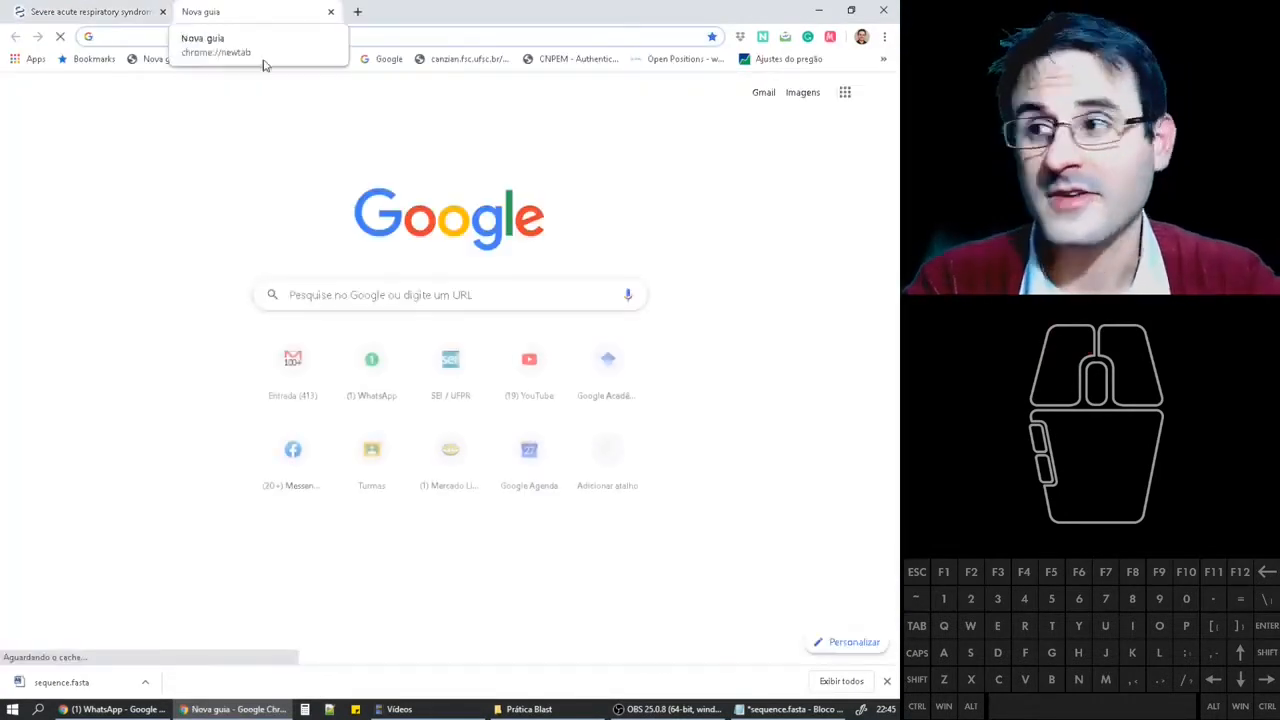
click(357, 293)
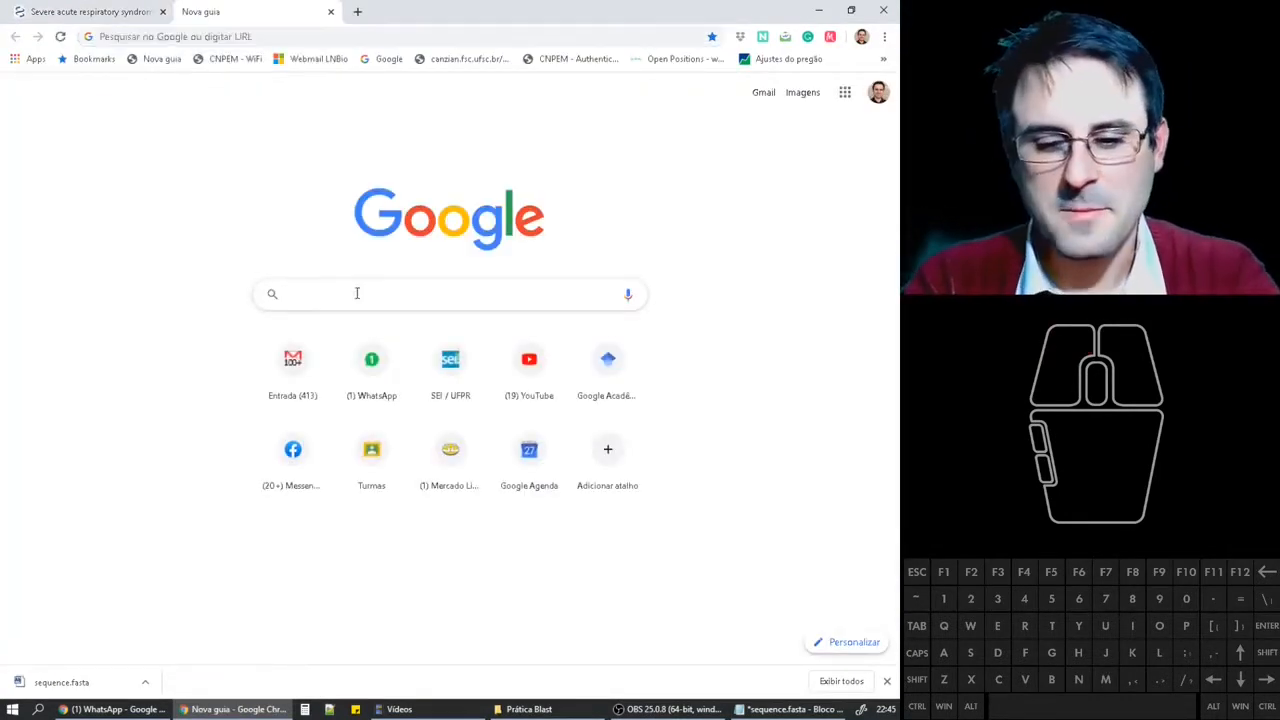
text(blast)
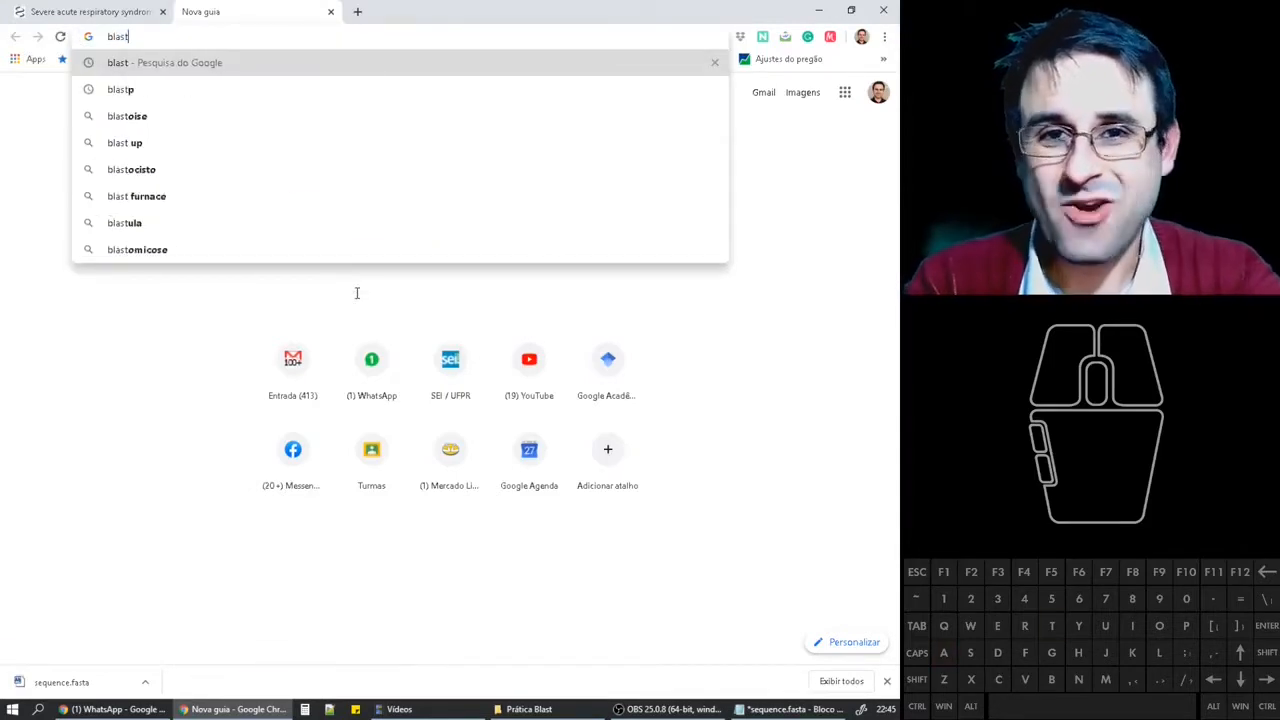
key(Return)
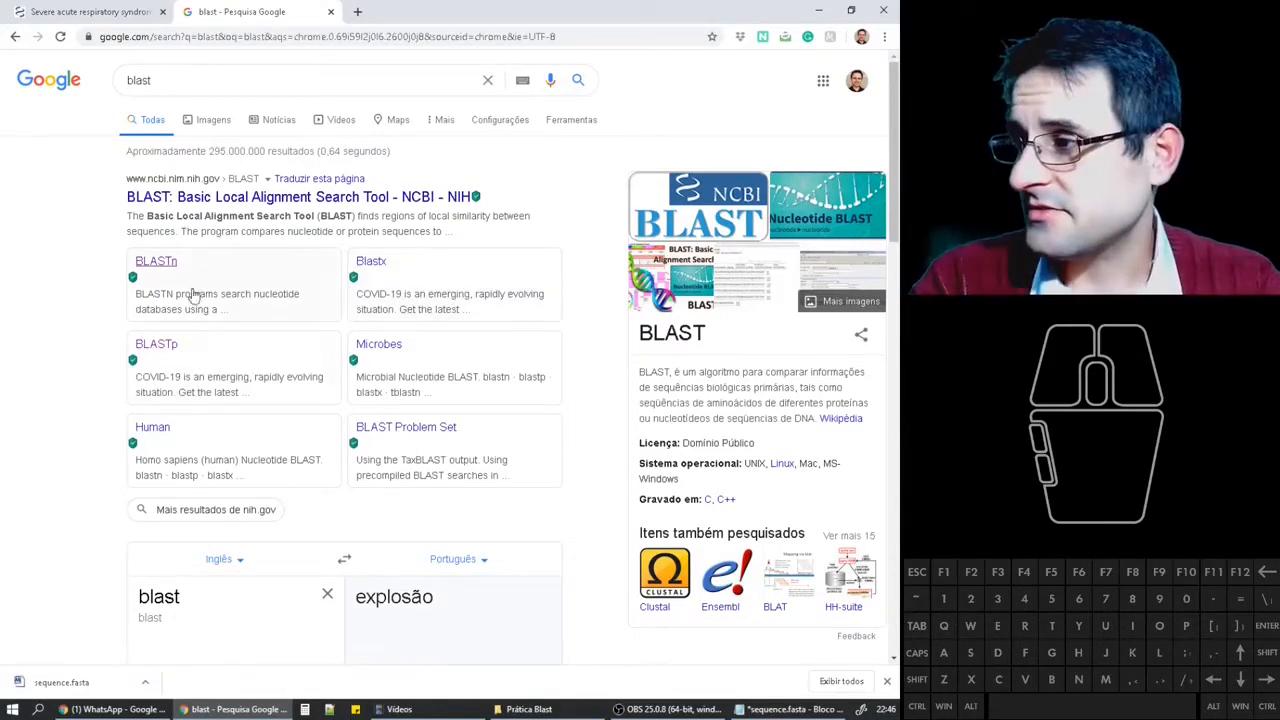
click(252, 208)
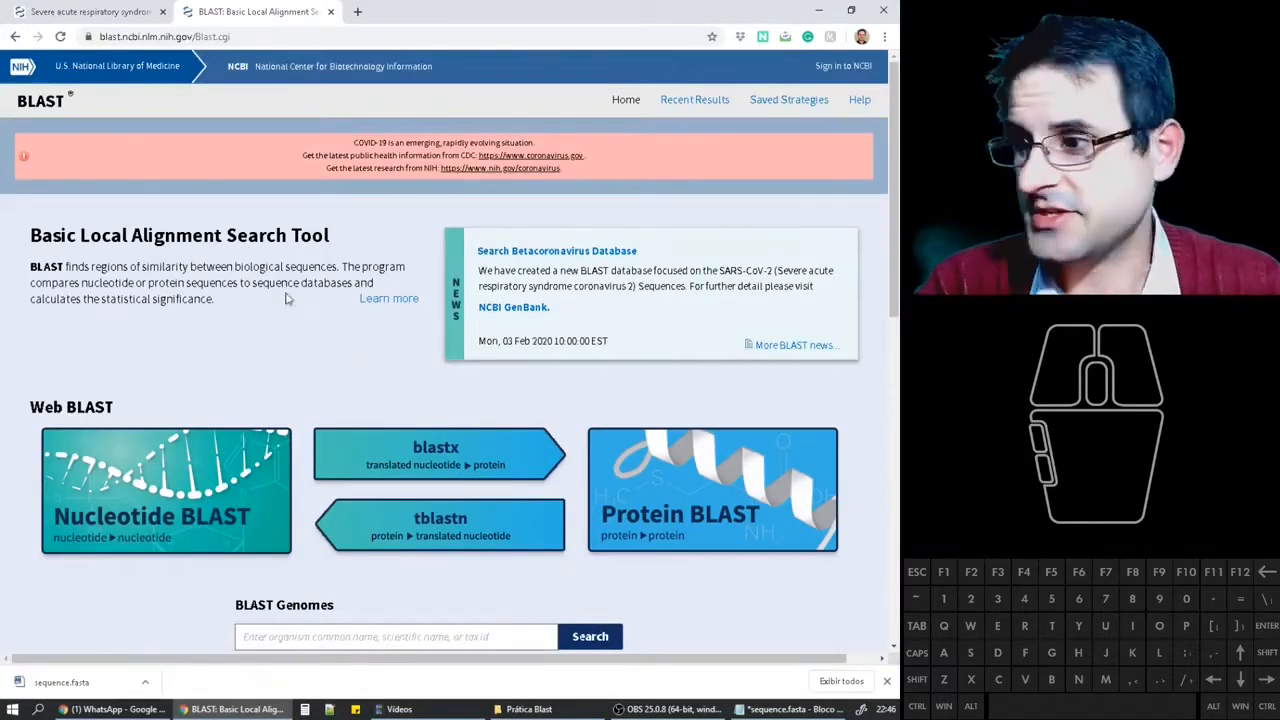
scroll(290, 318, down, 1)
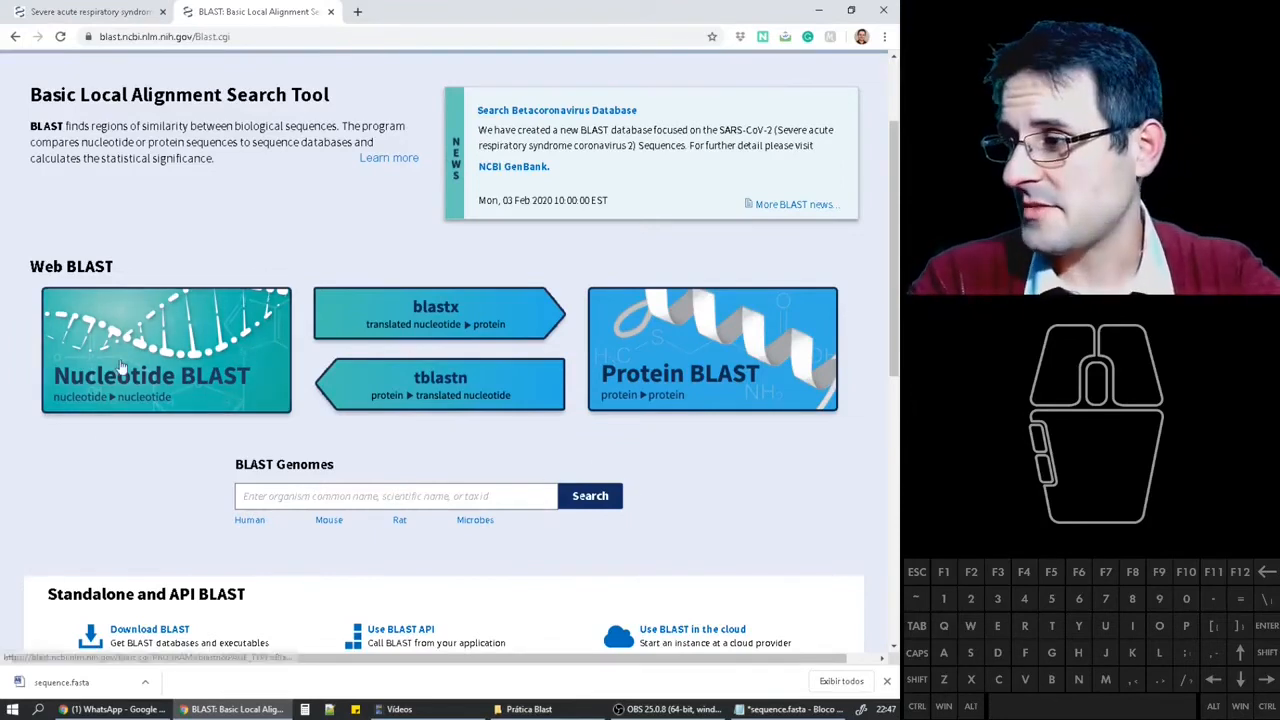
click(121, 368)
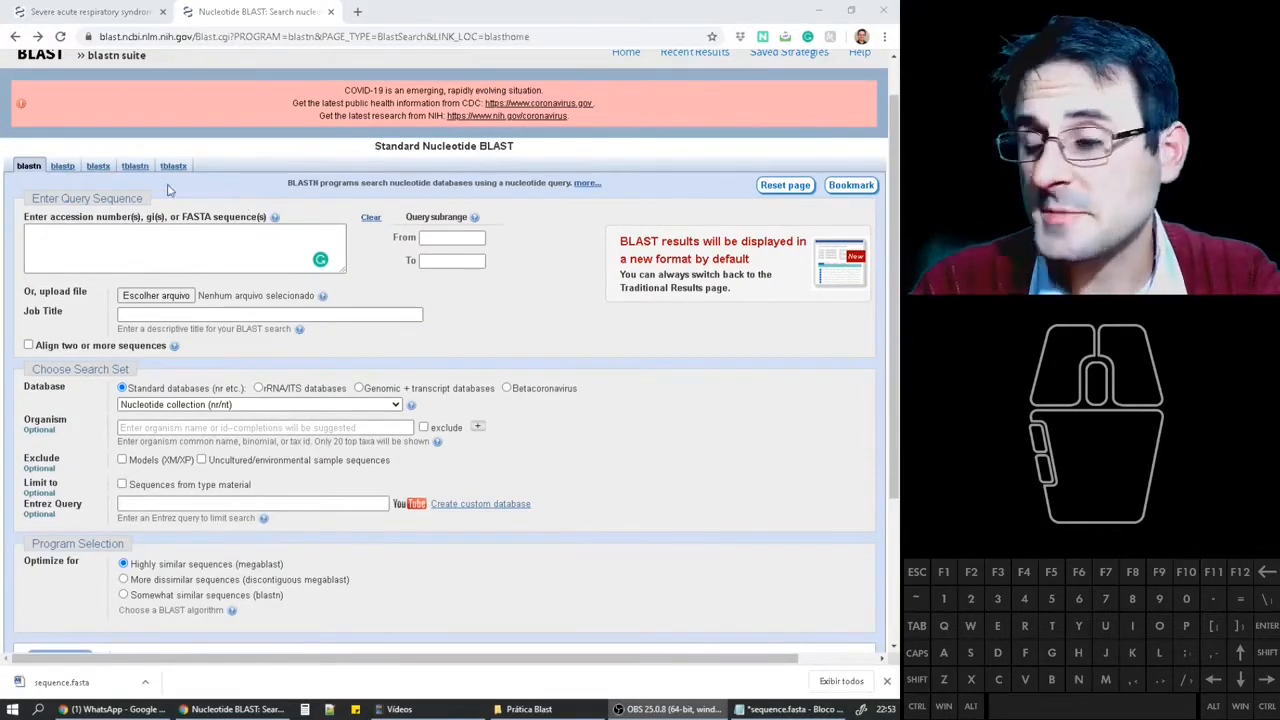
Paste the copied FASTA sequence as the query and have the job title filled in from its header
click(89, 251)
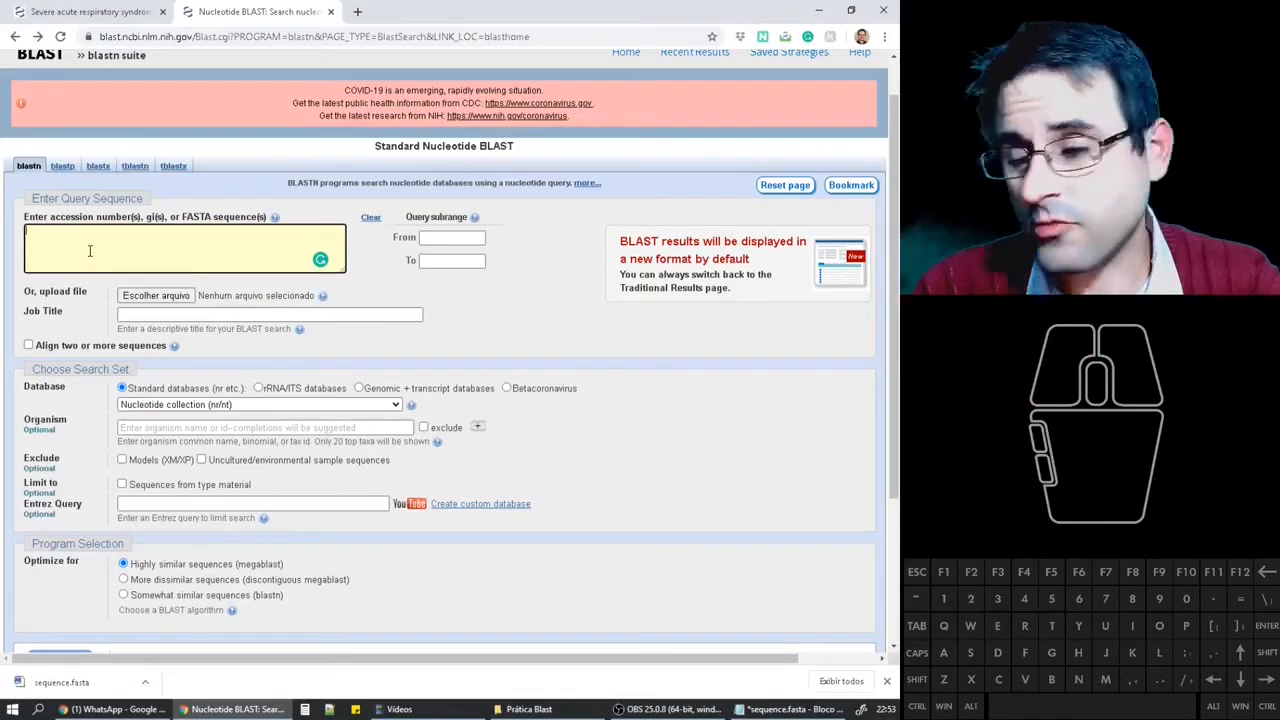
right_click(89, 251)
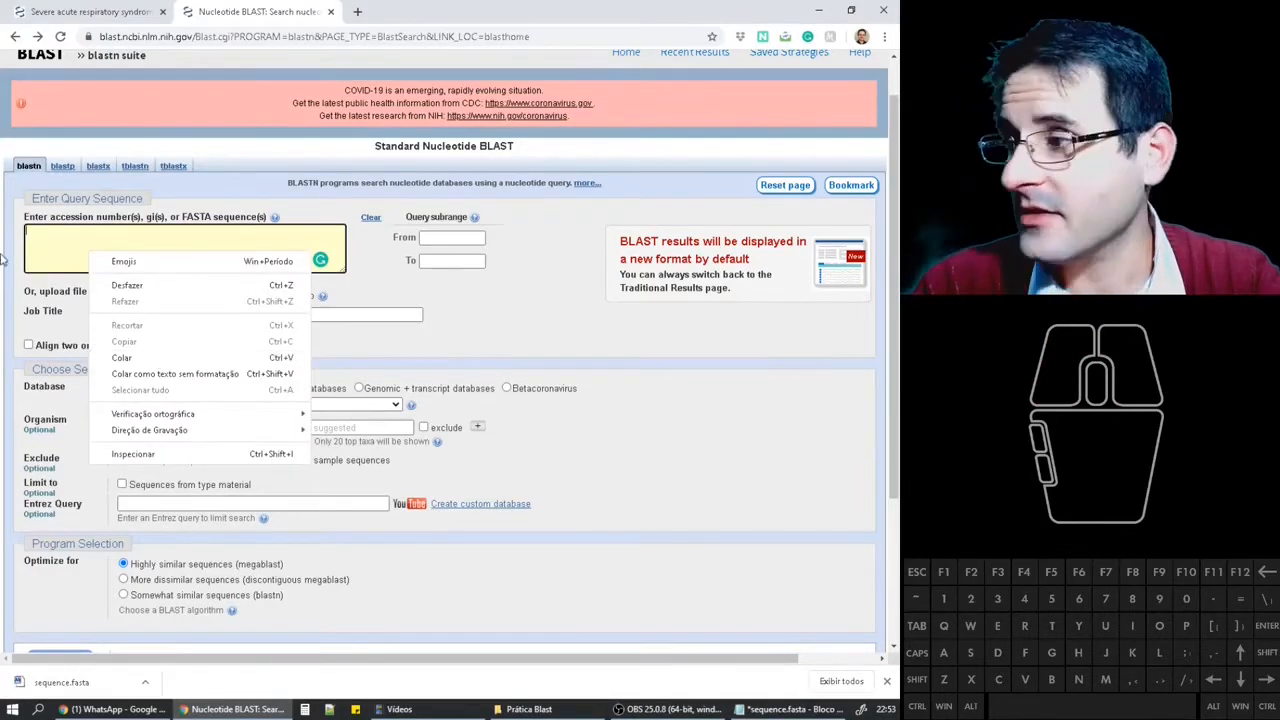
click(42, 250)
key(ctrl+v)
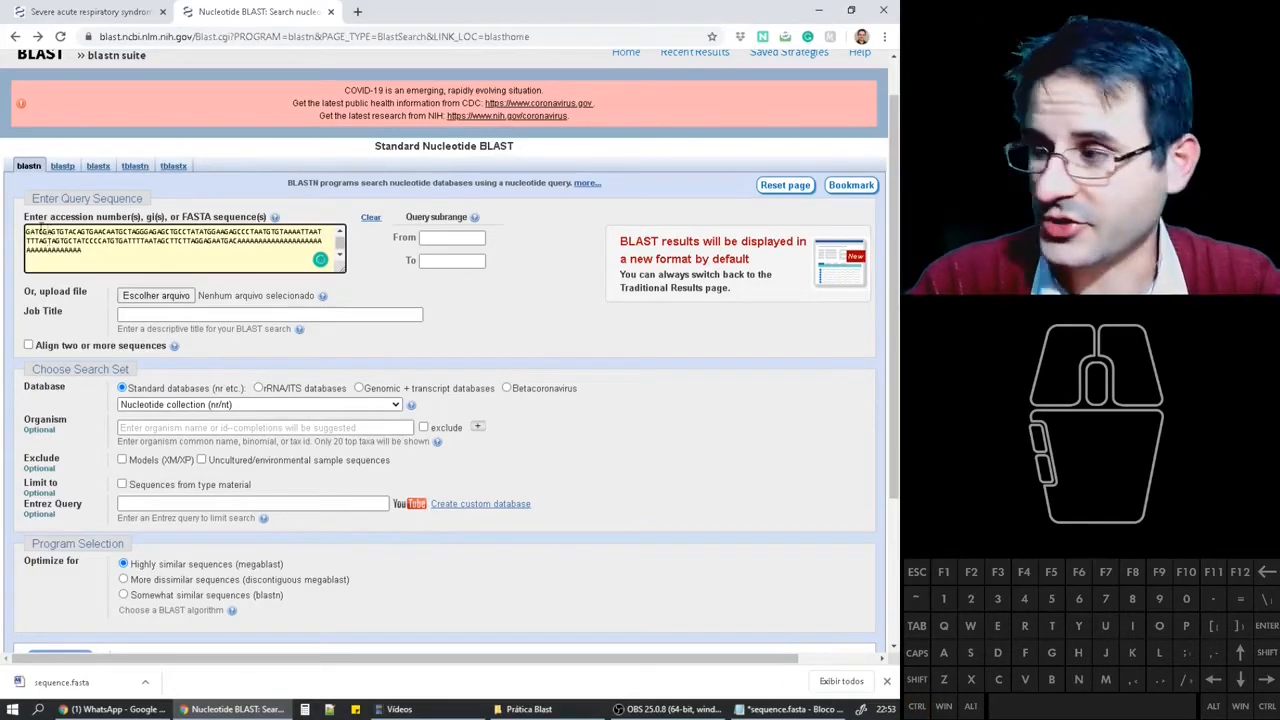
click(160, 315)
key(ctrl+v)
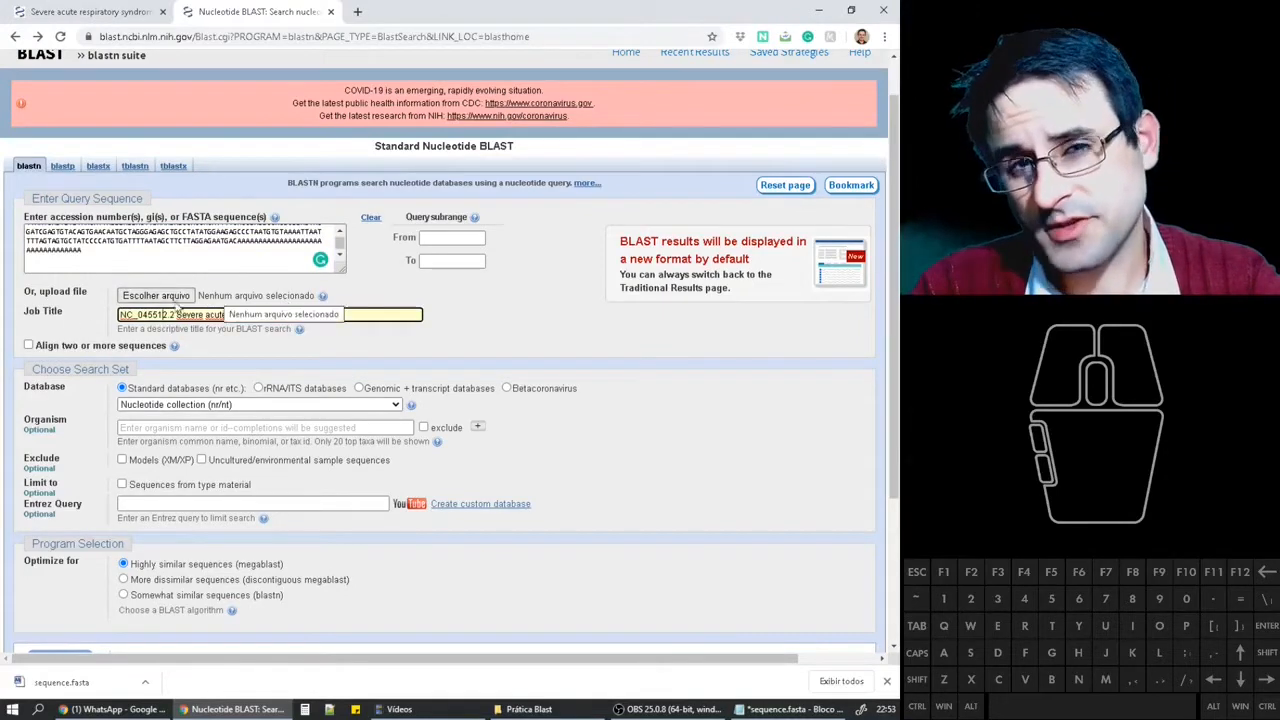
Review the available standard databases and choose Nucleotide collection (nr/nt) as the search set
scroll(282, 332, down, 1)
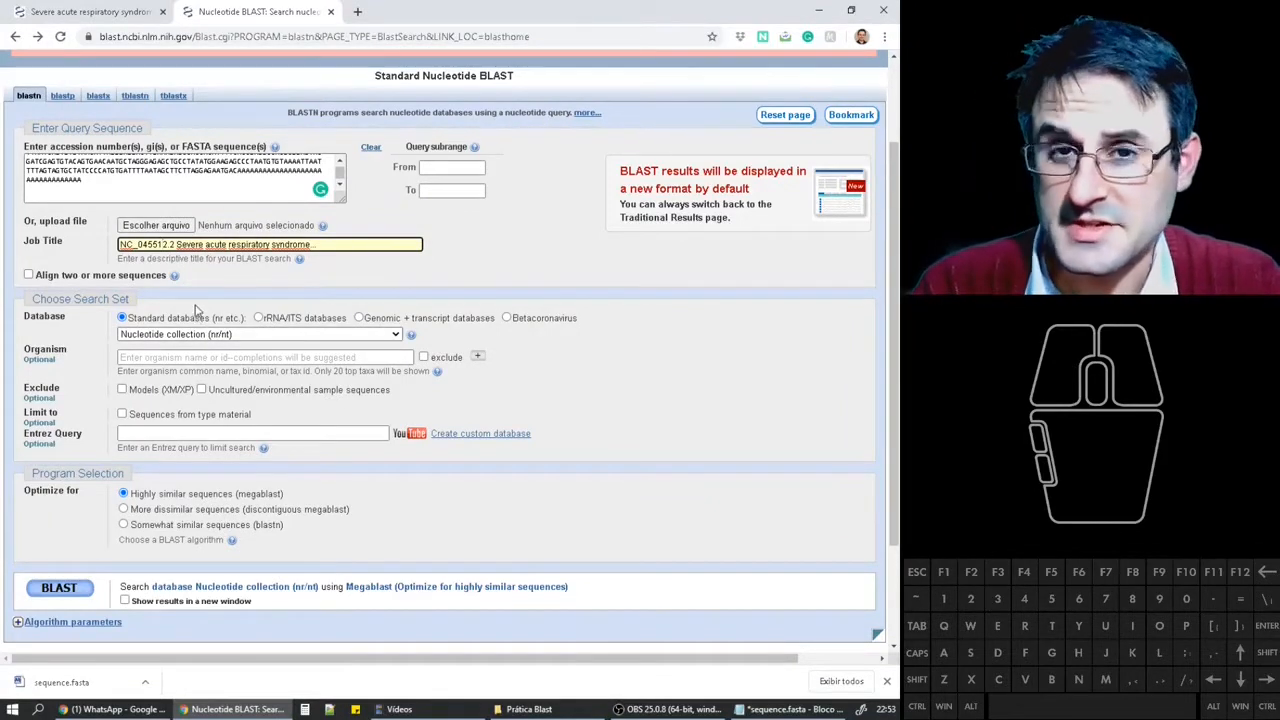
click(223, 336)
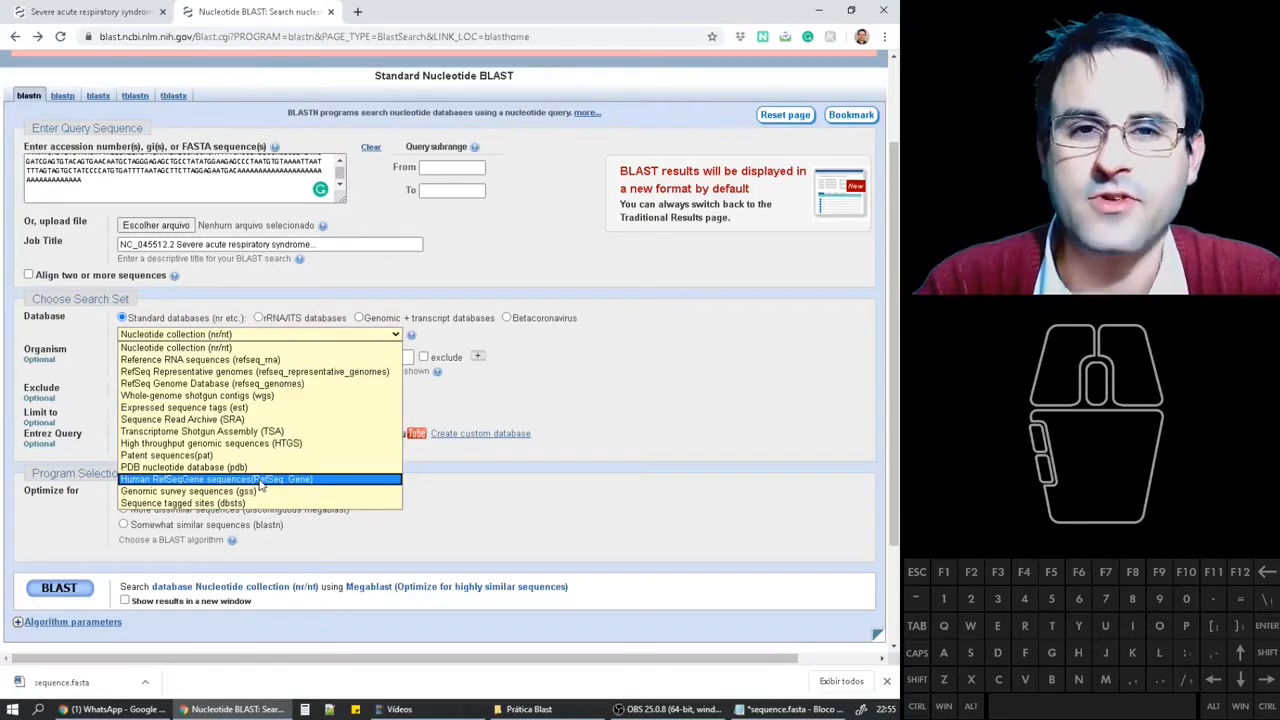
click(217, 348)
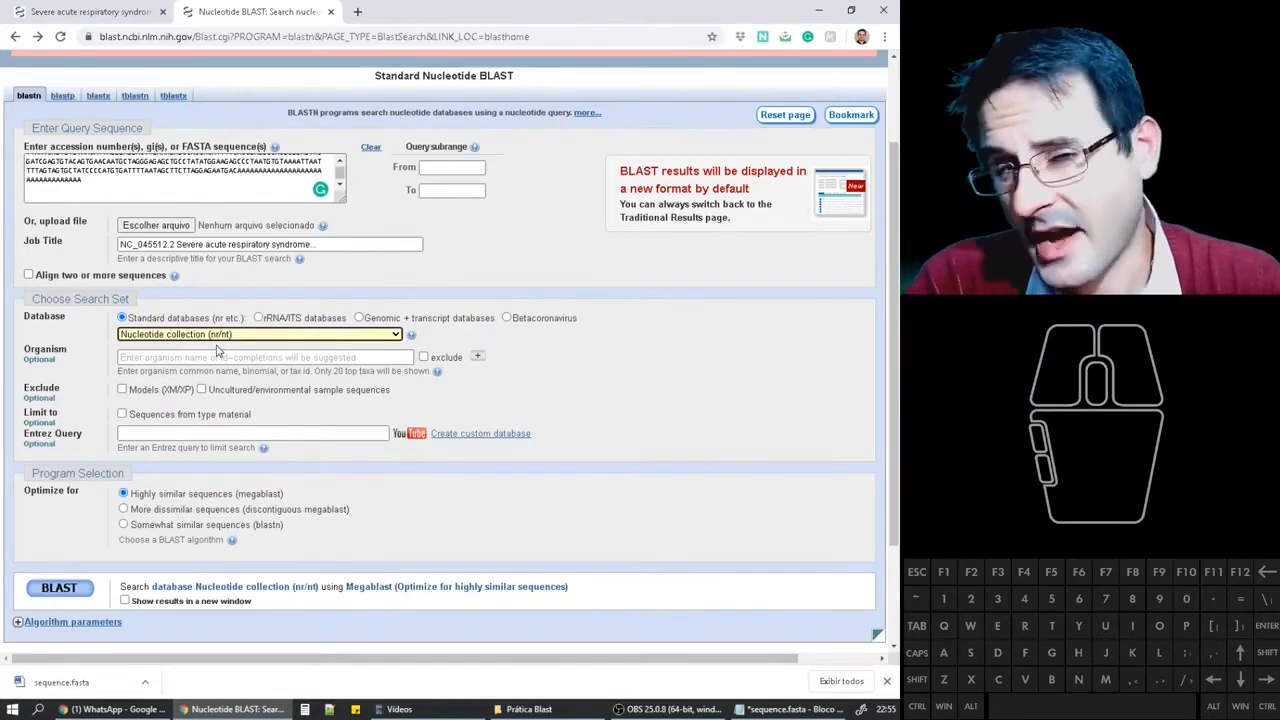
Limit the search to the organism HIV-1 (taxid:11676) by looking up hiv among the suggested organisms
scroll(283, 400, down, 2)
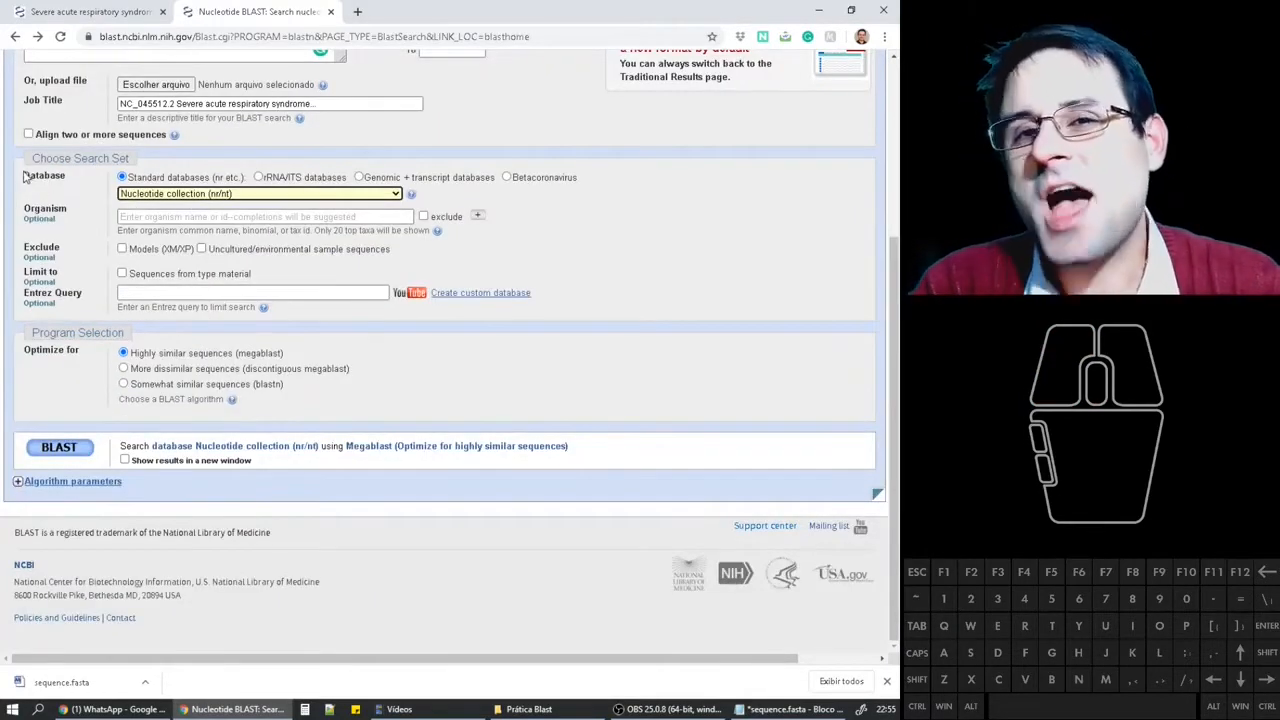
drag(163, 229, 166, 219)
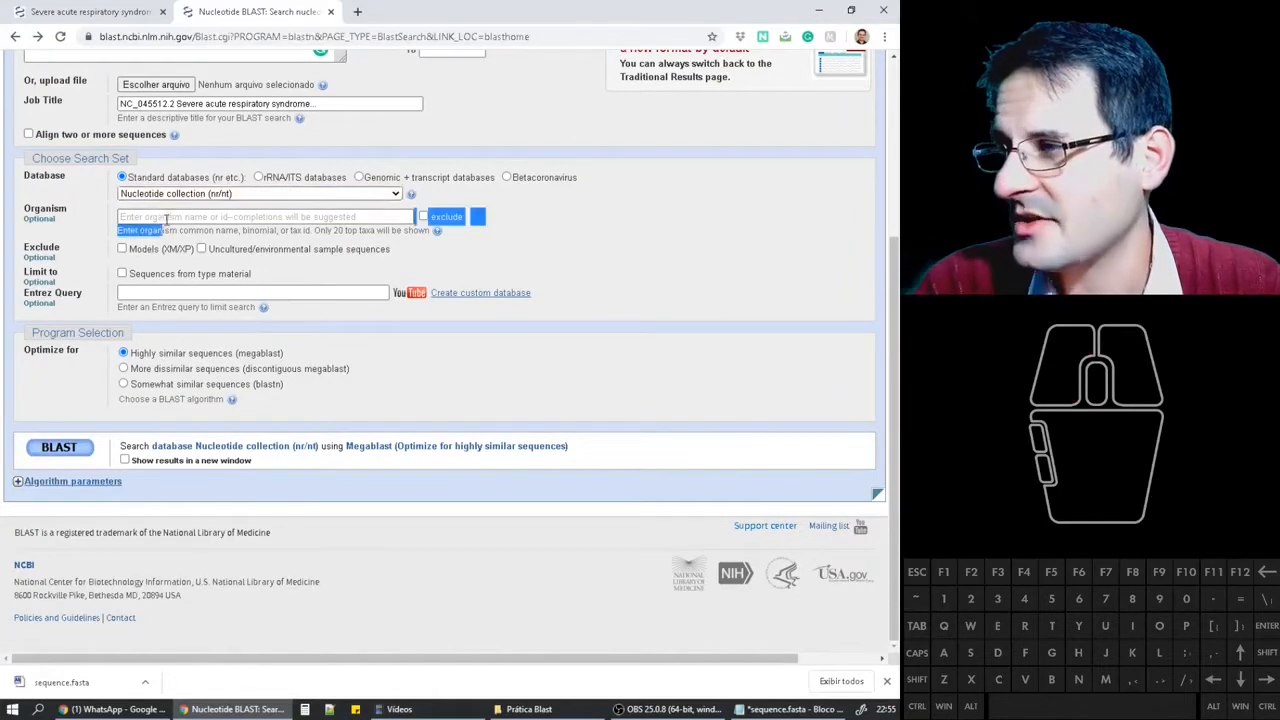
click(166, 217)
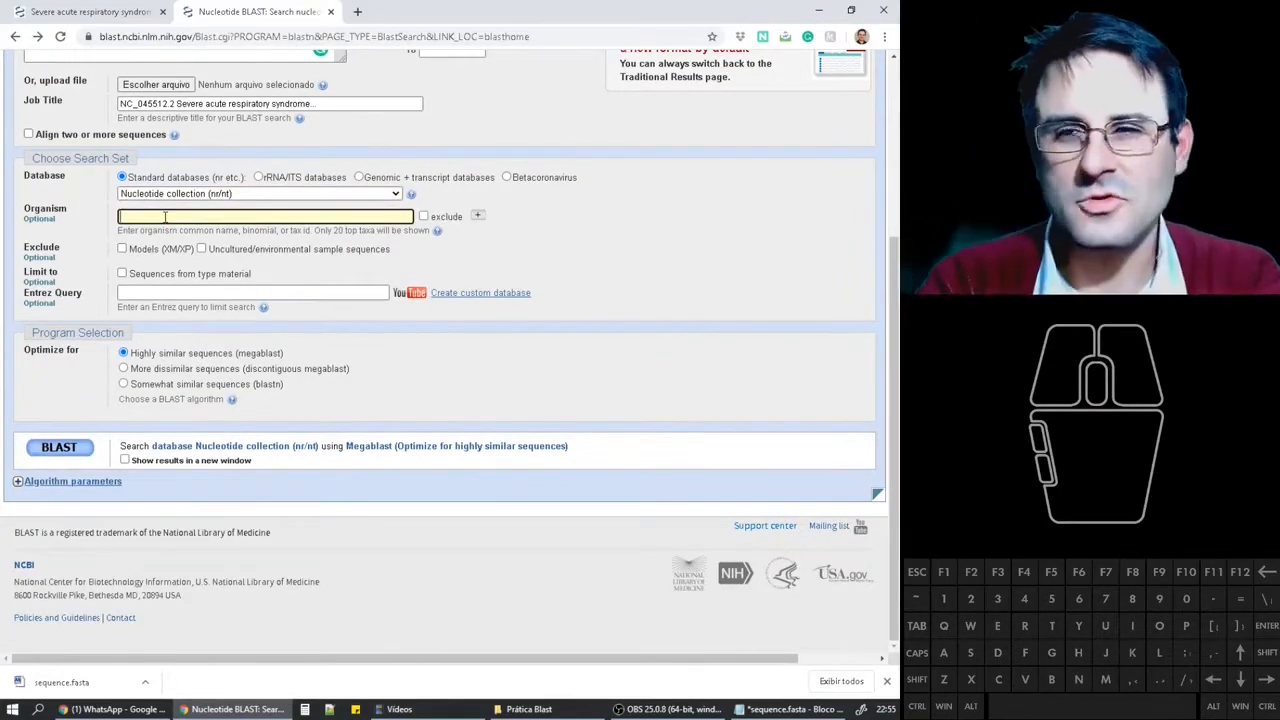
text(hu)
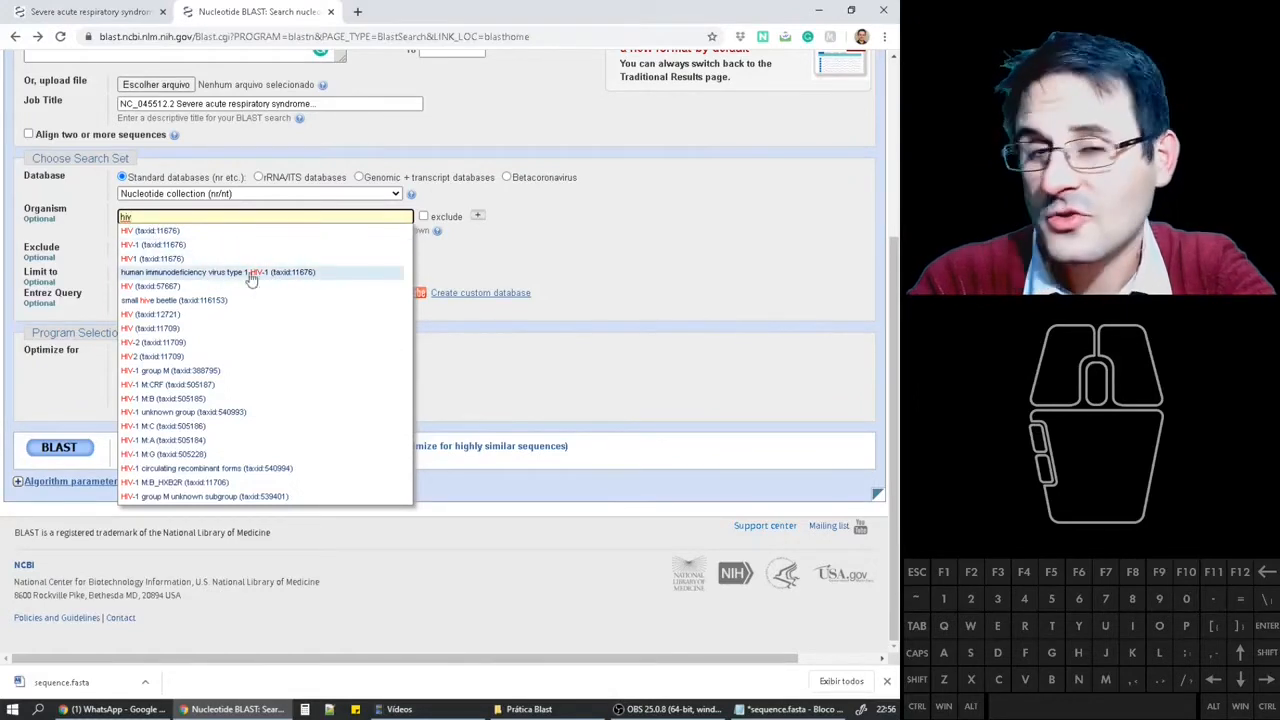
click(162, 244)
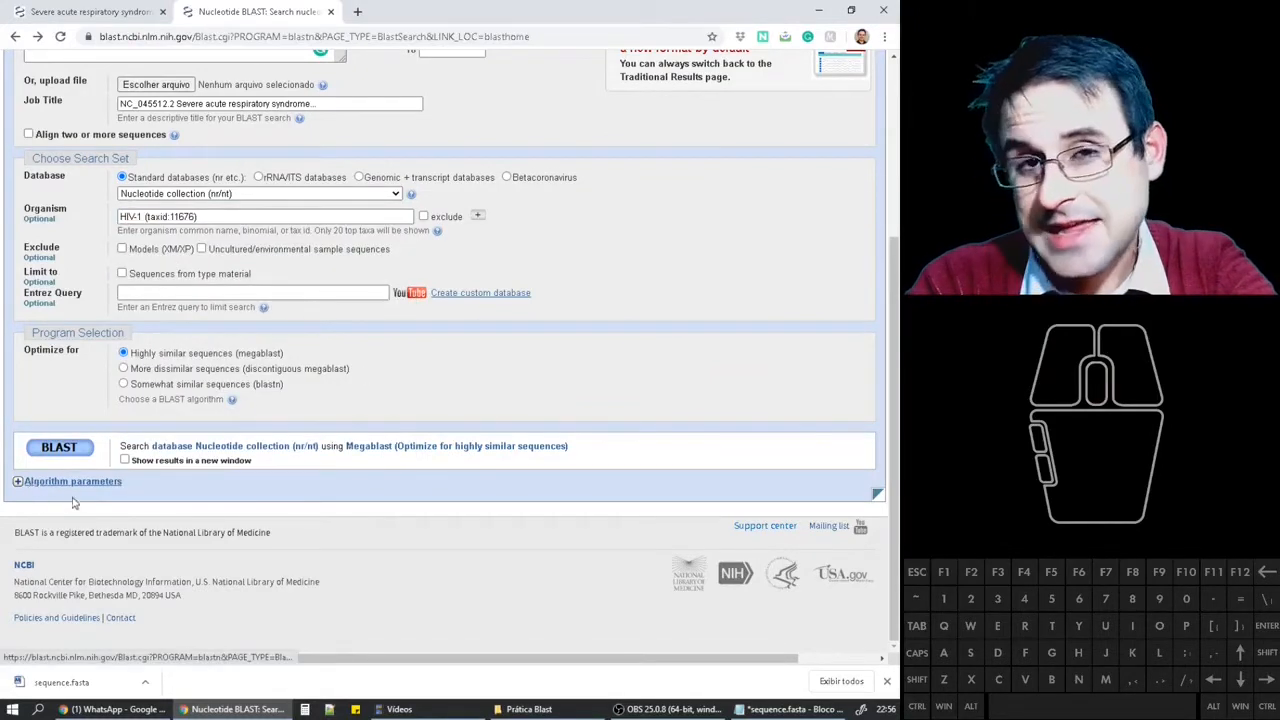
Expand the algorithm parameters, set the word size to 16 and run the BLAST search
click(220, 487)
scroll(225, 478, down, 3)
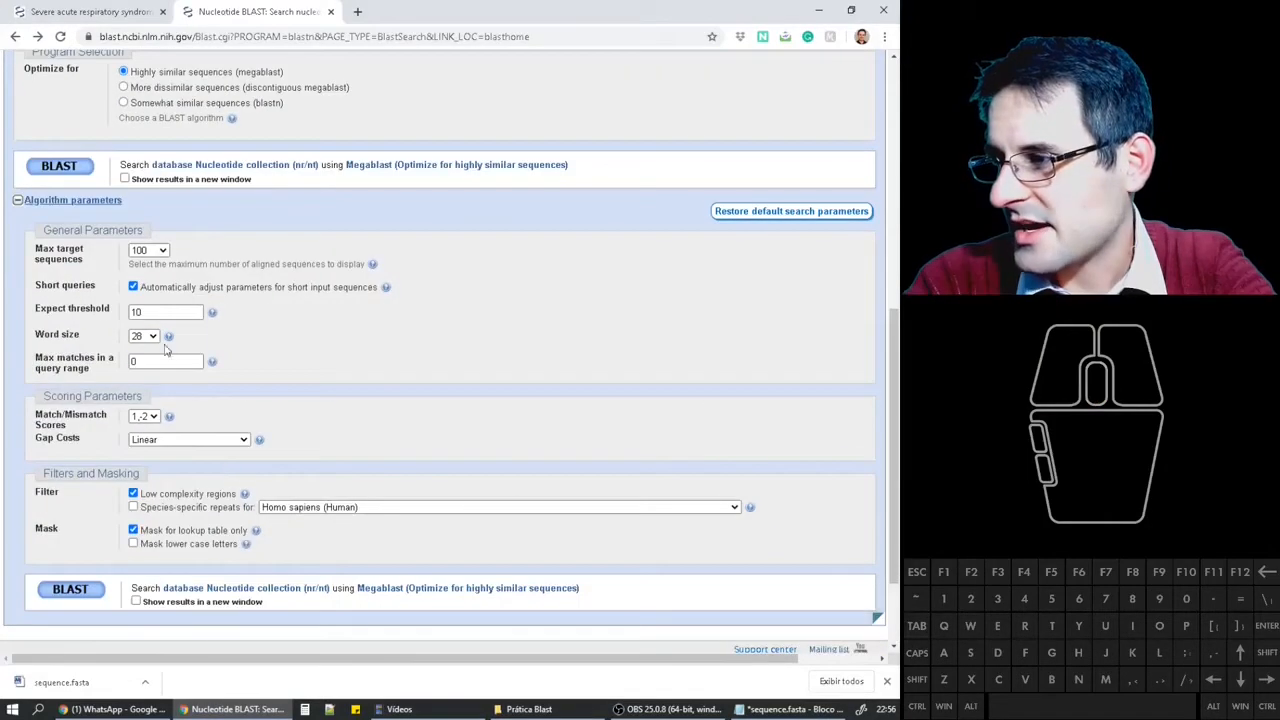
drag(80, 336, 38, 339)
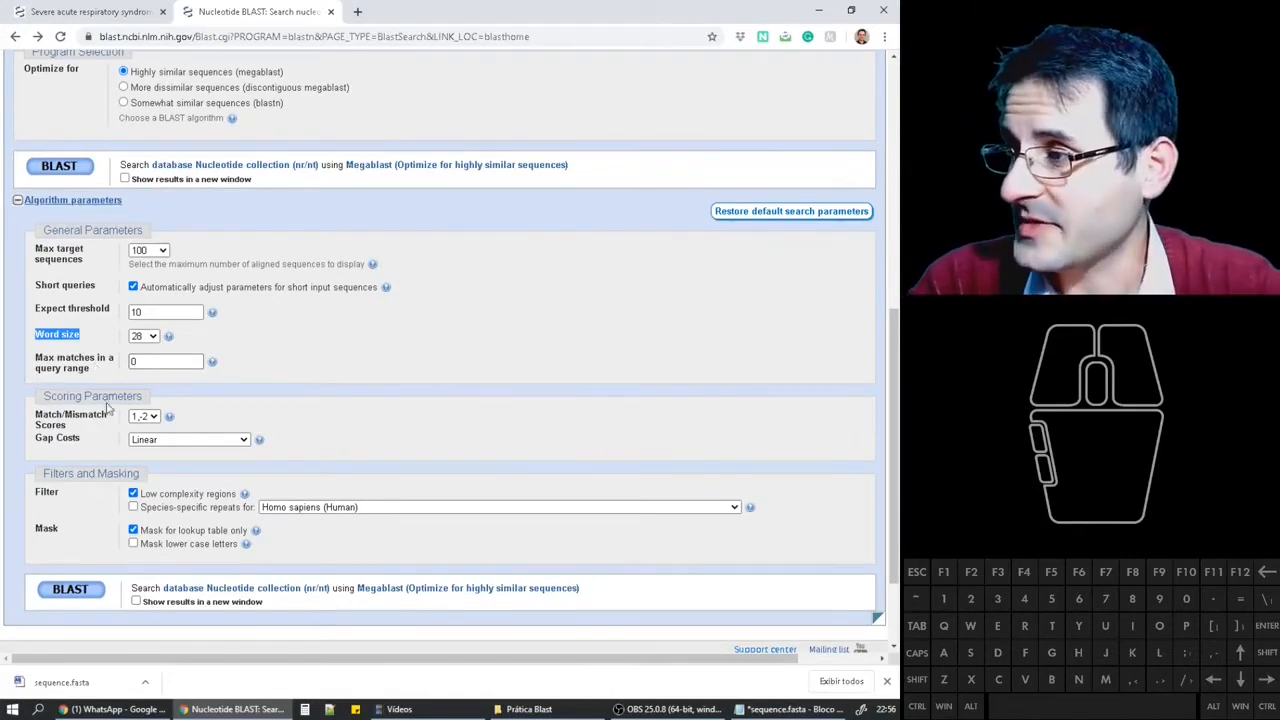
click(147, 336)
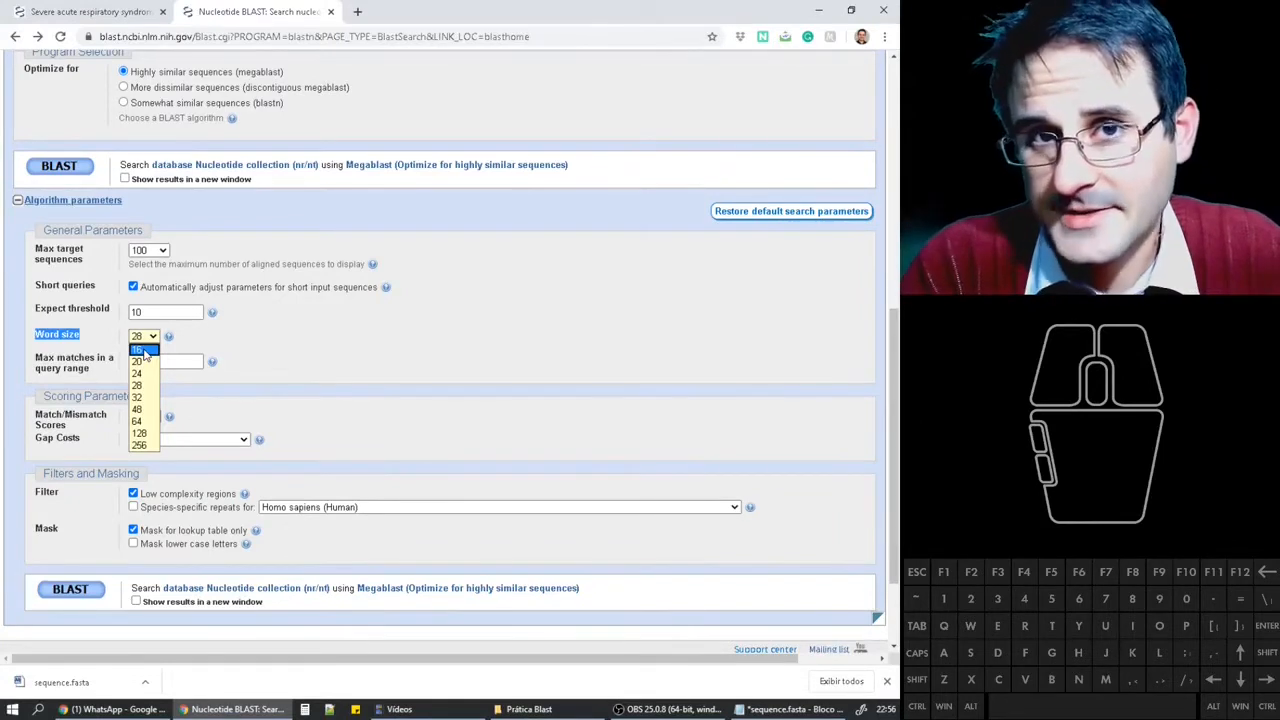
click(143, 350)
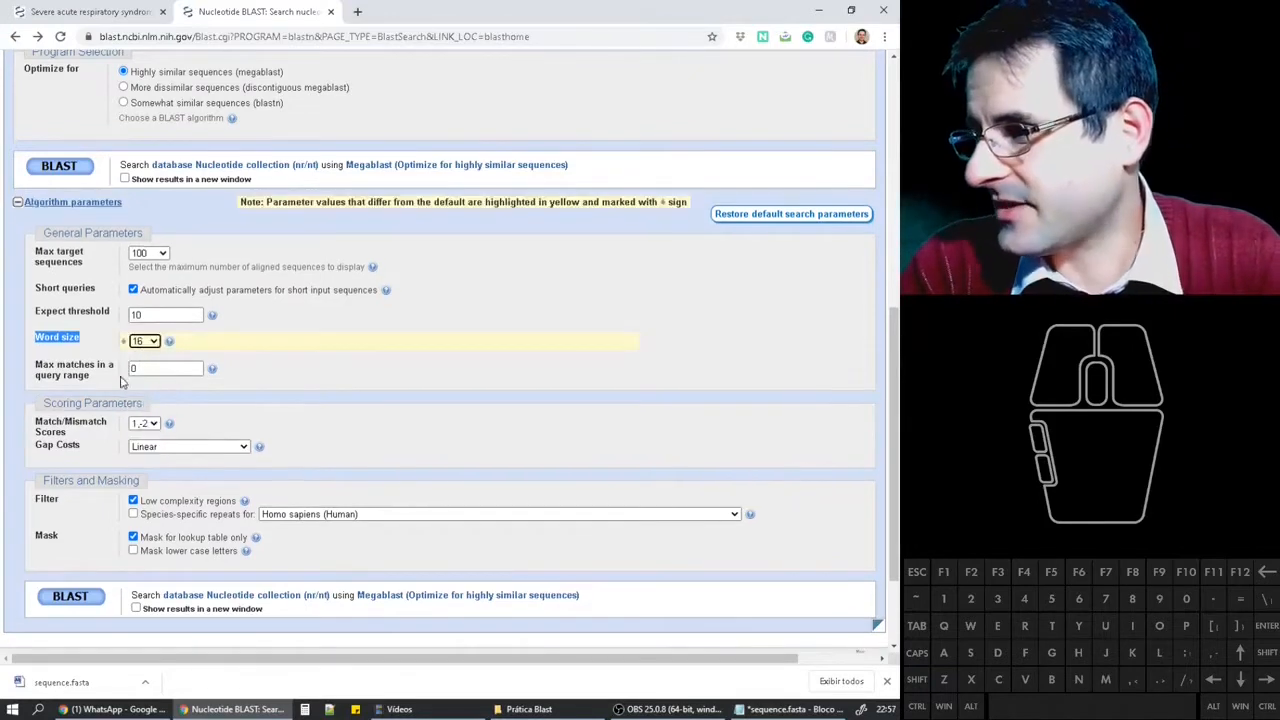
click(70, 597)
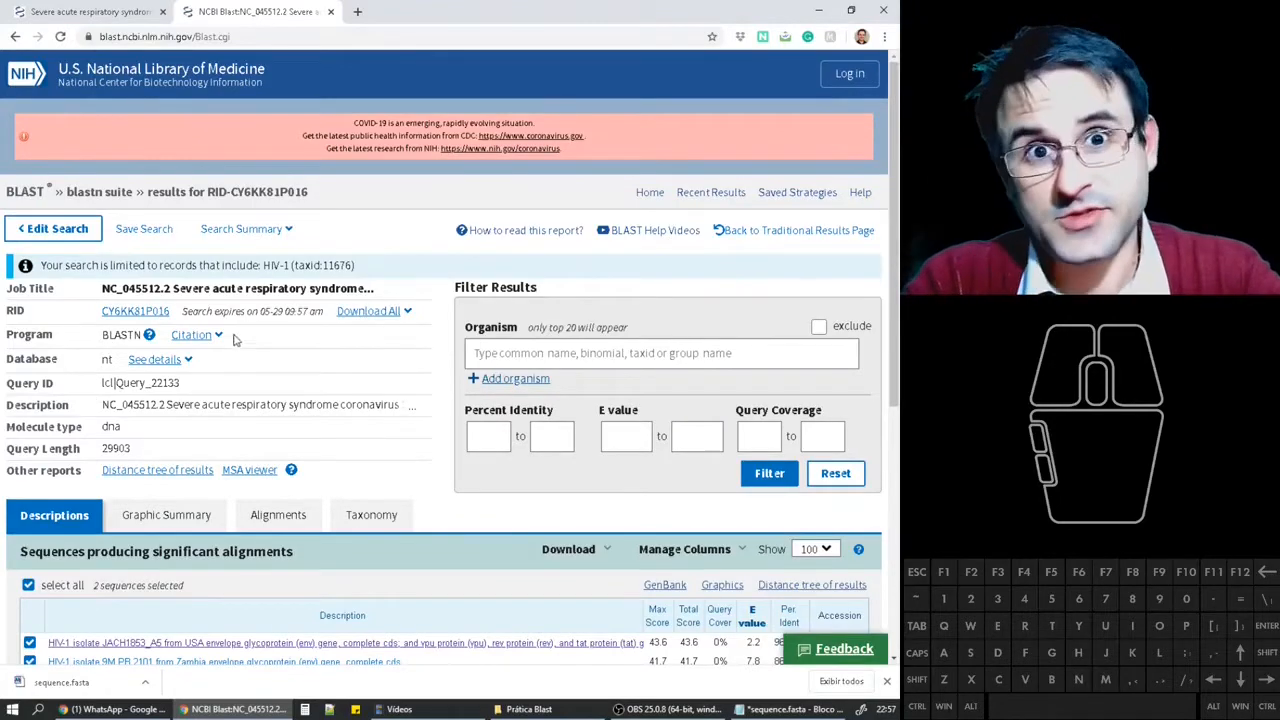
Examine the query cover, percent identity and E value of the HIV-1 hits among the sequences producing significant alignments
scroll(285, 382, down, 3)
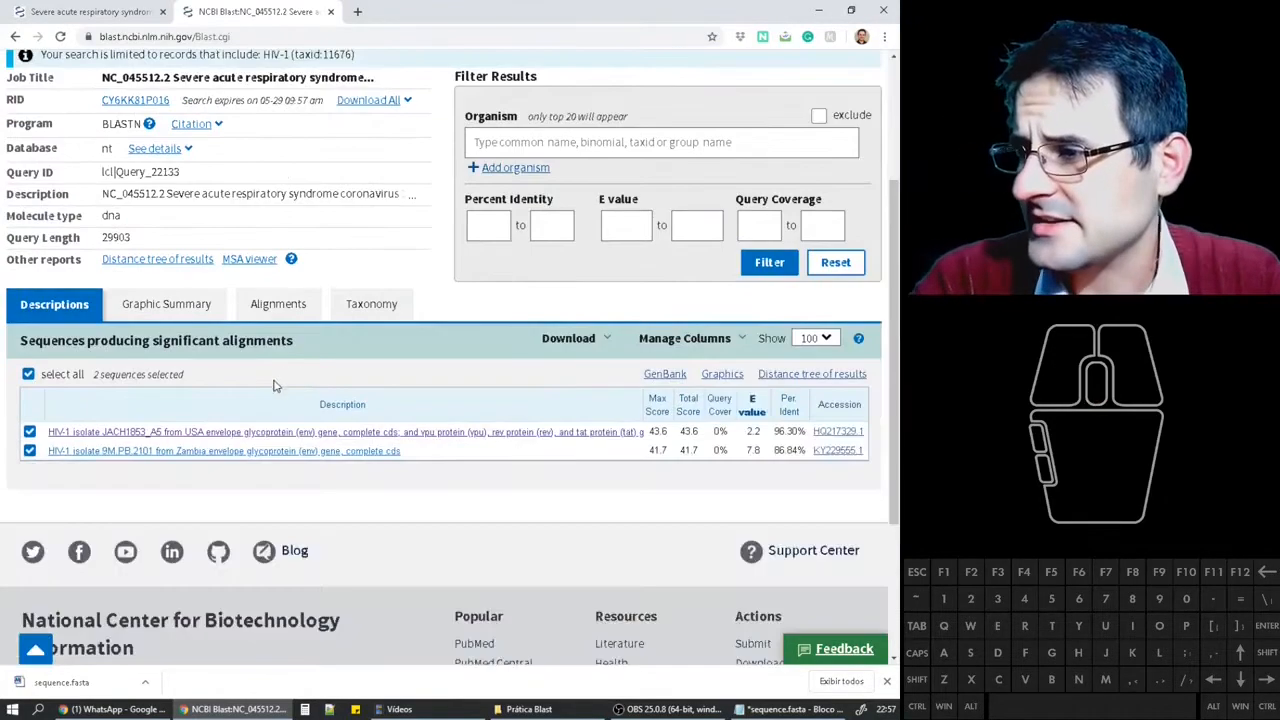
scroll(262, 380, down, 2)
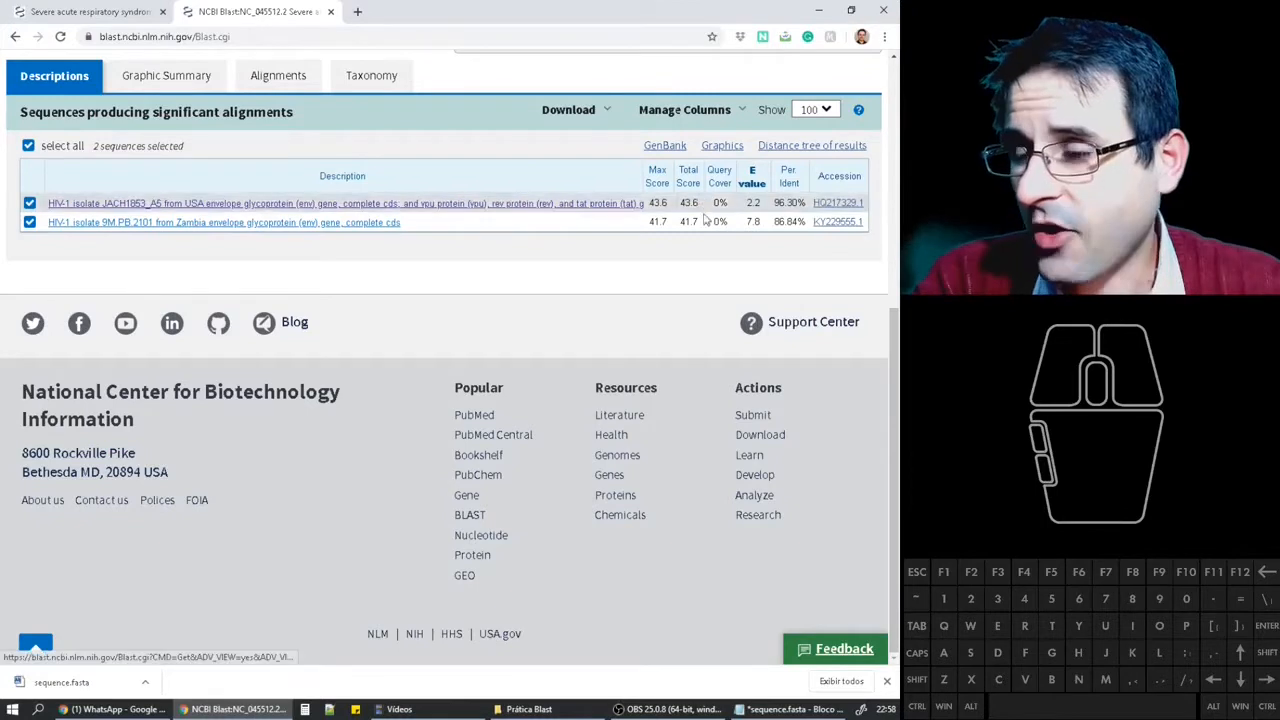
drag(719, 202, 726, 202)
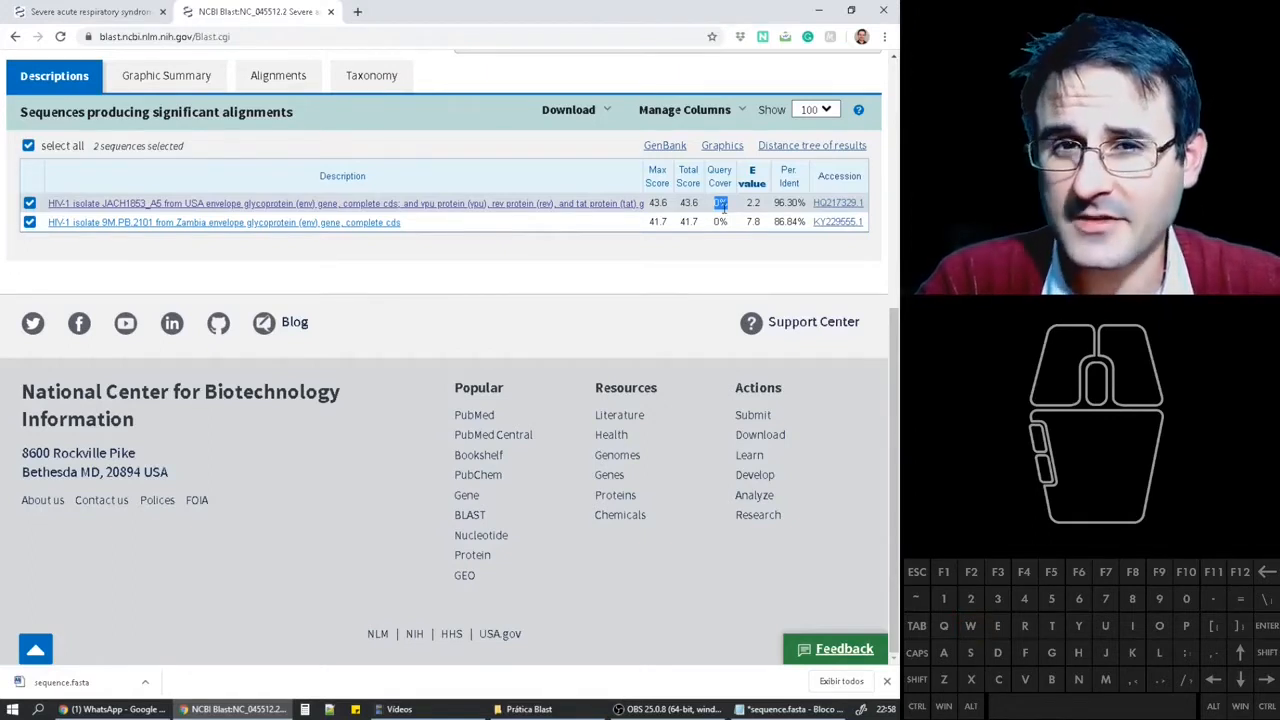
click(722, 221)
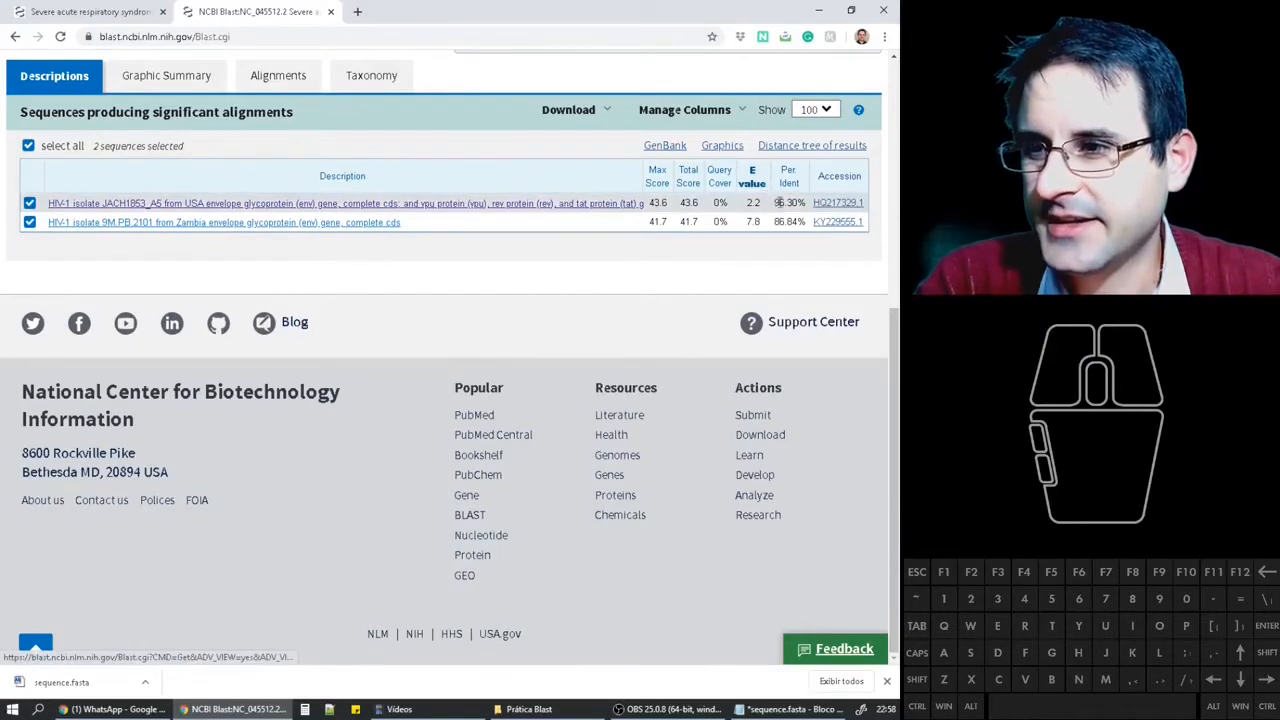
drag(802, 202, 770, 212)
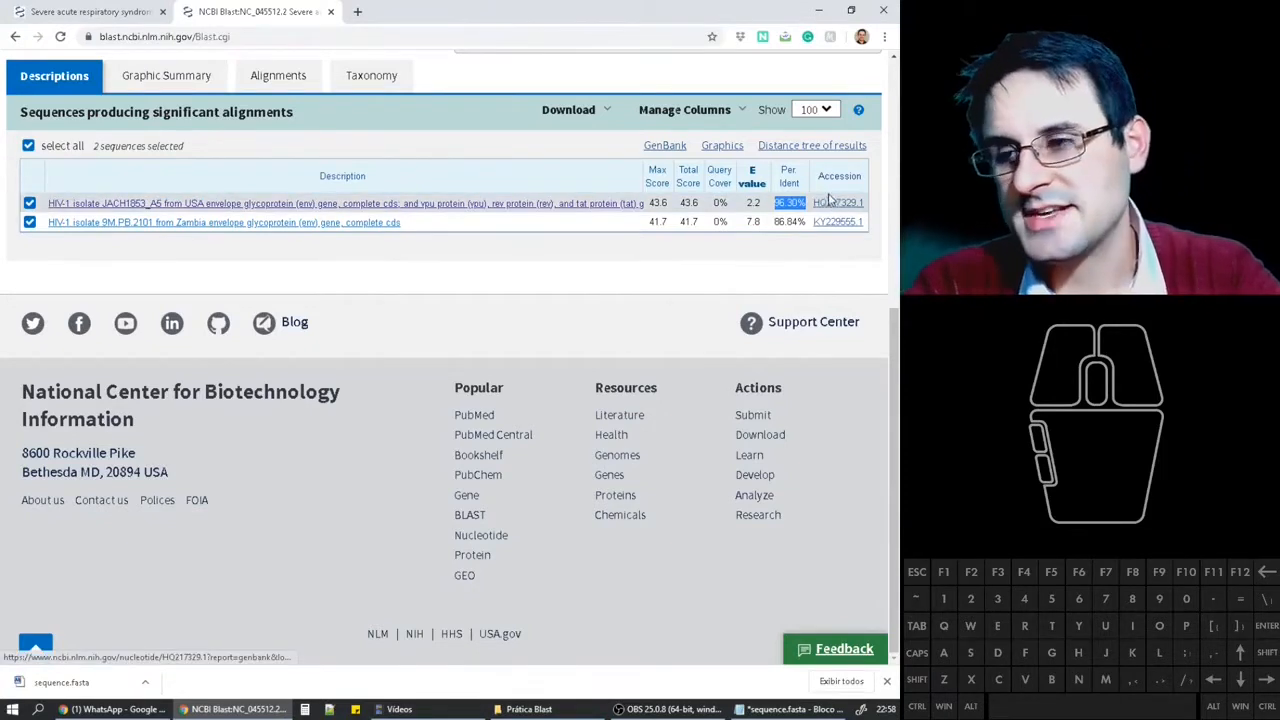
double_click(752, 203)
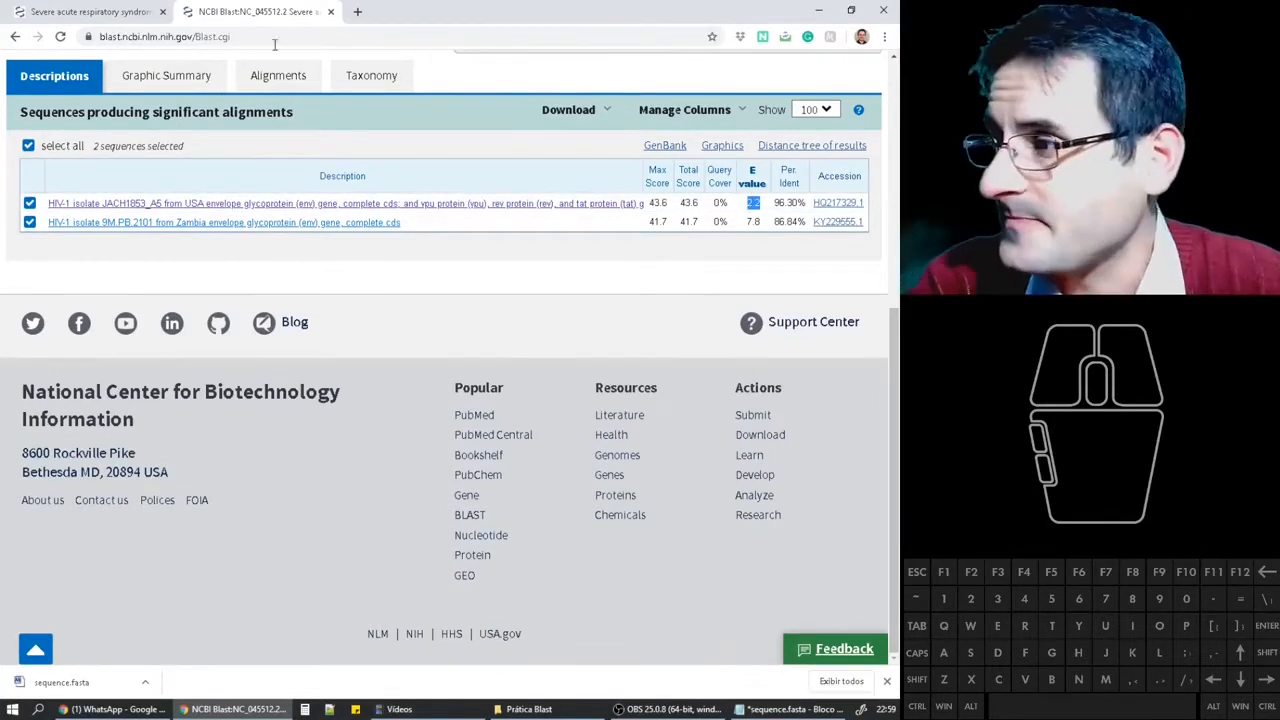
Open the alignment of the HIV-1 isolate JACH1853_A5 hit and compare its query and subject sequences, including the gap
click(395, 206)
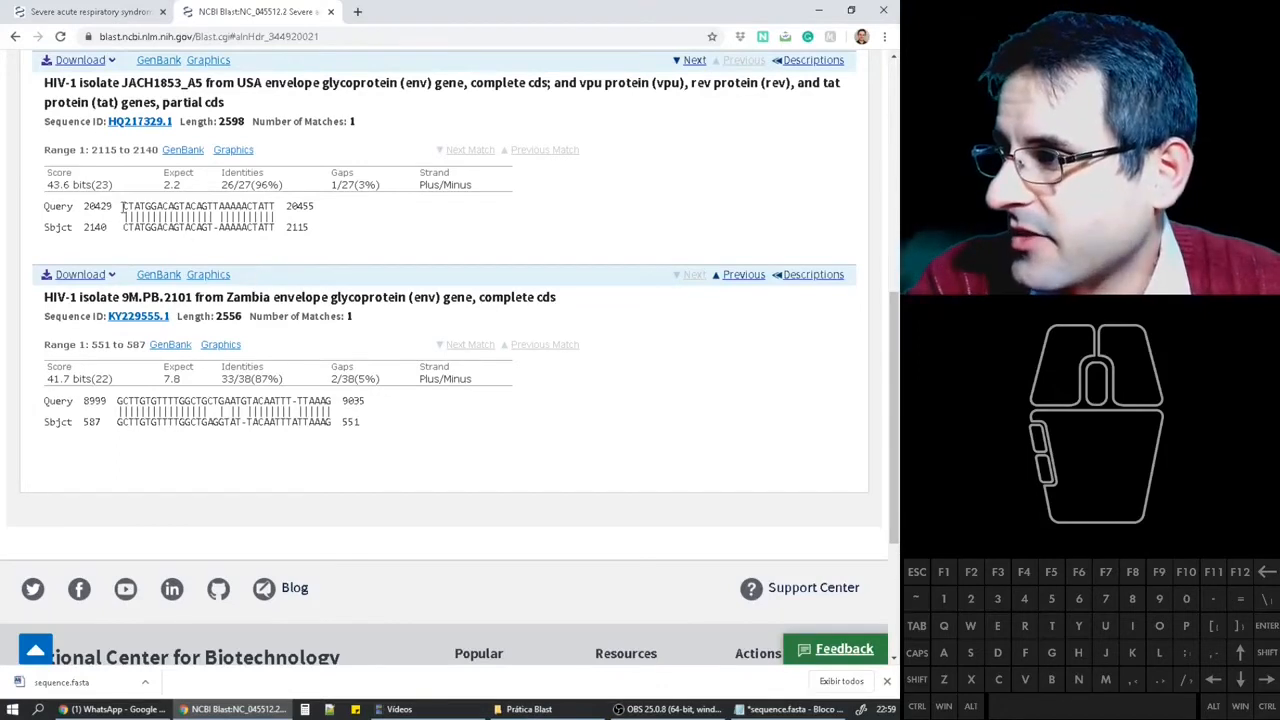
mouse_move(122, 207)
mouse_down()
mouse_move(147, 207)
mouse_move(122, 207)
mouse_up()
double_click(68, 207)
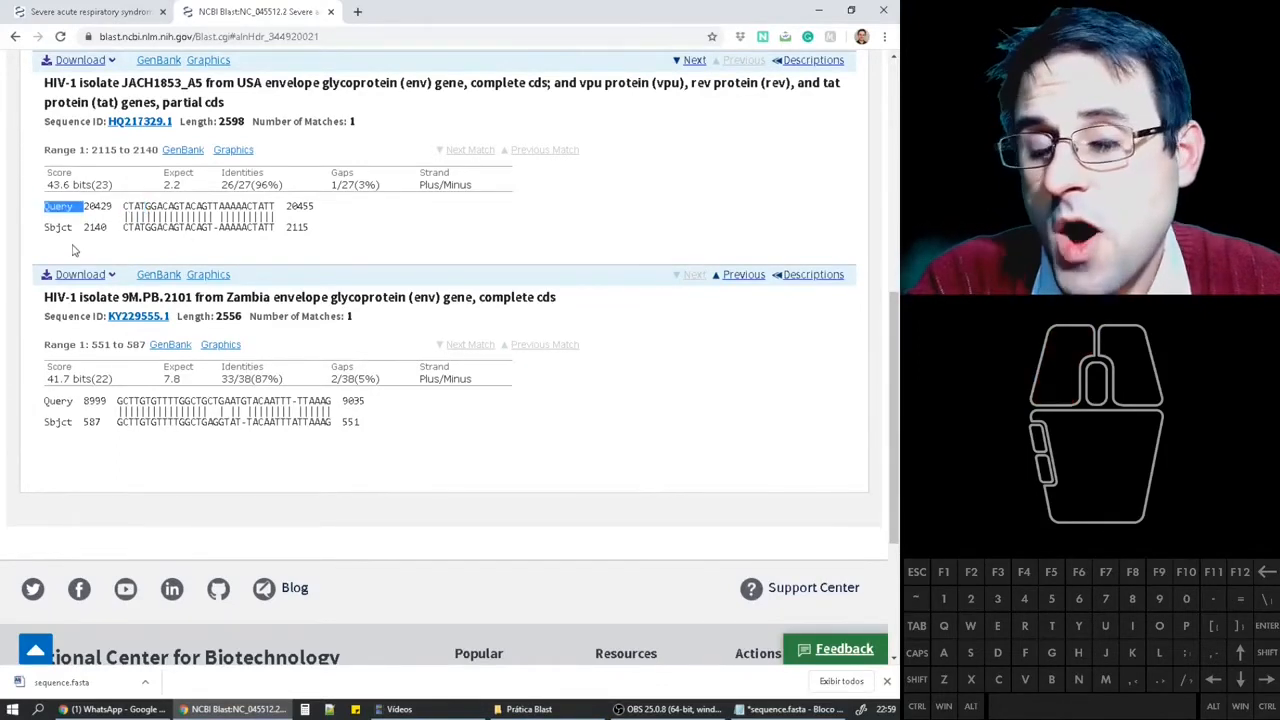
double_click(56, 230)
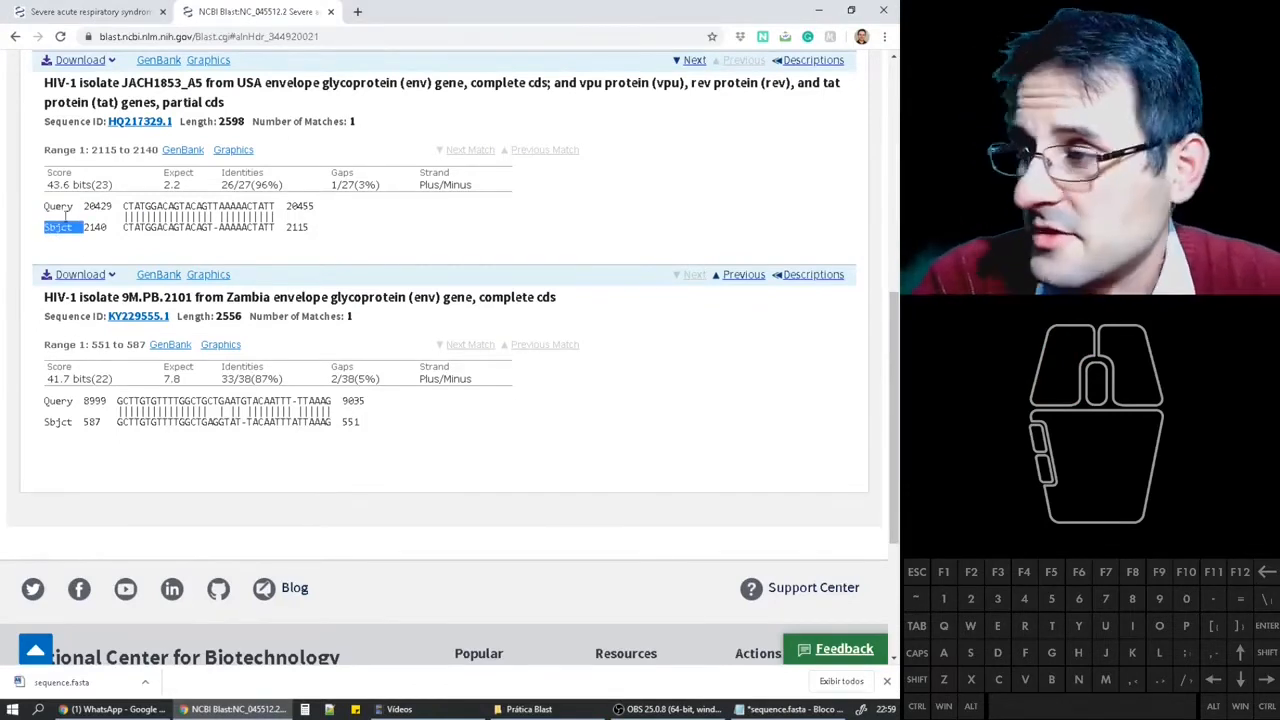
drag(125, 206, 213, 227)
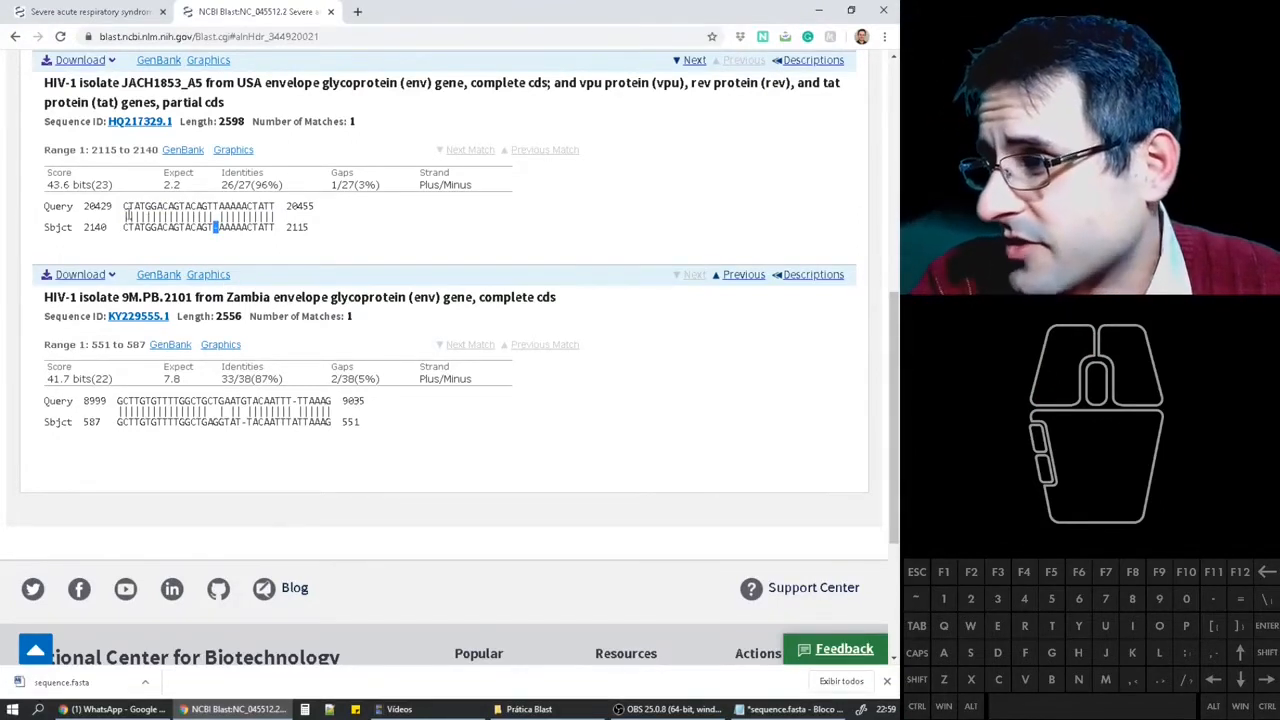
drag(125, 206, 276, 205)
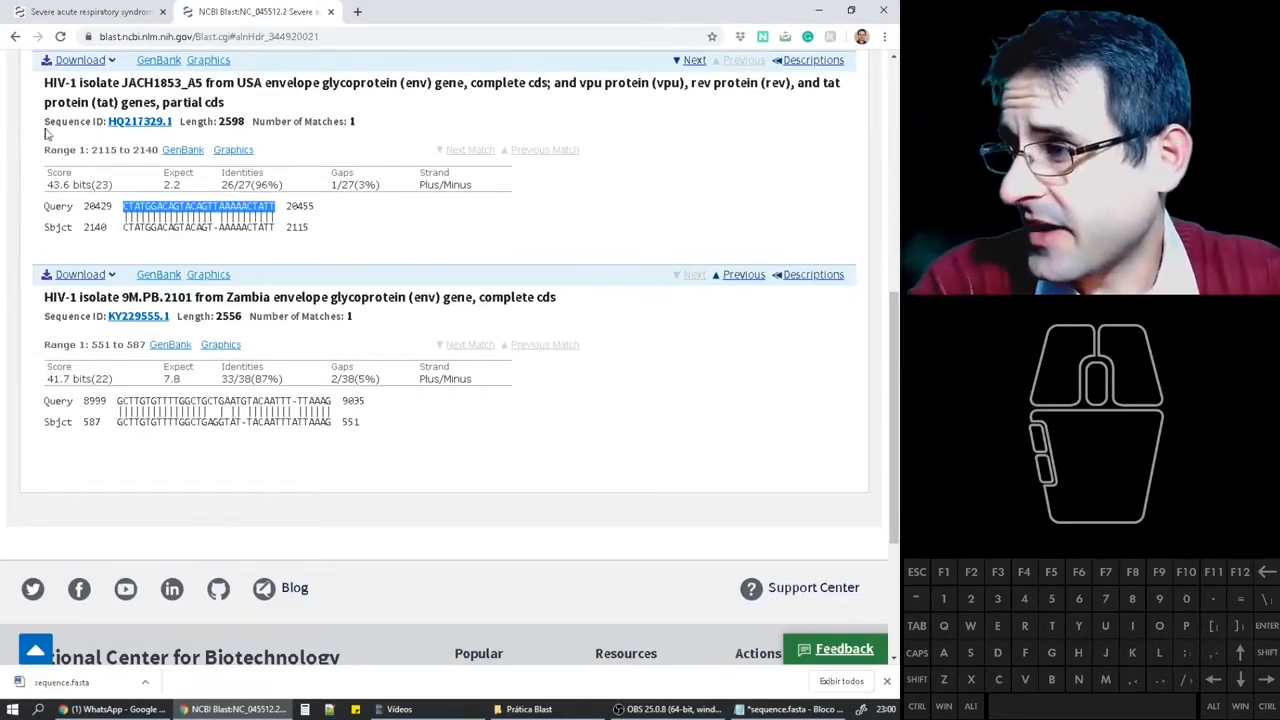
Copy the aligned query segment CTATGGACAGTACAGTTAAAAACTATT from the JACH1853_A5 alignment
click(170, 213)
drag(122, 207, 274, 207)
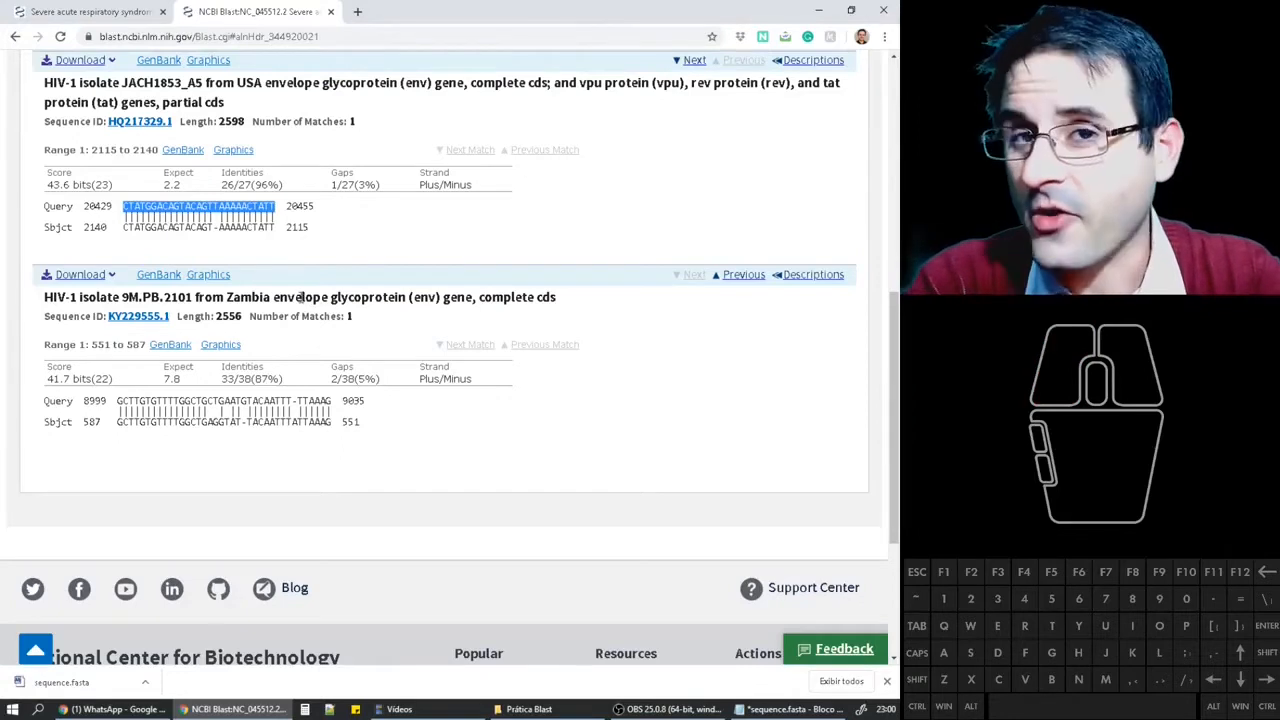
right_click(204, 210)
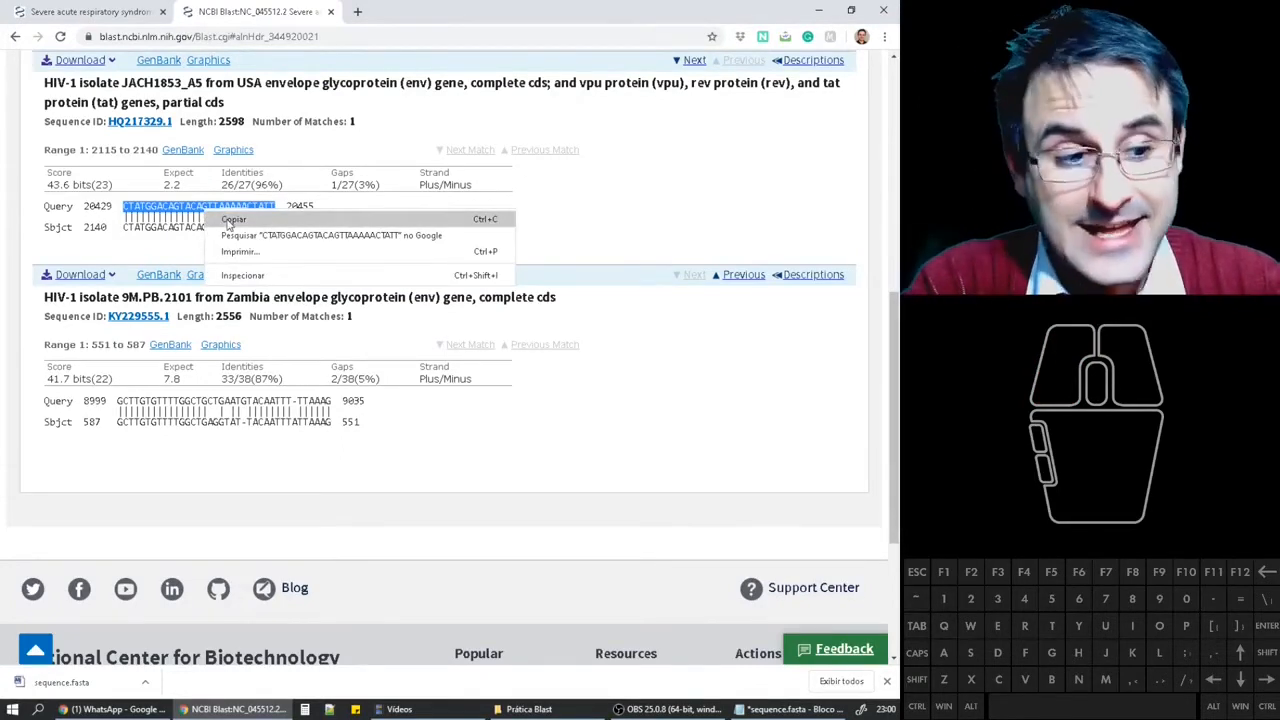
click(230, 220)
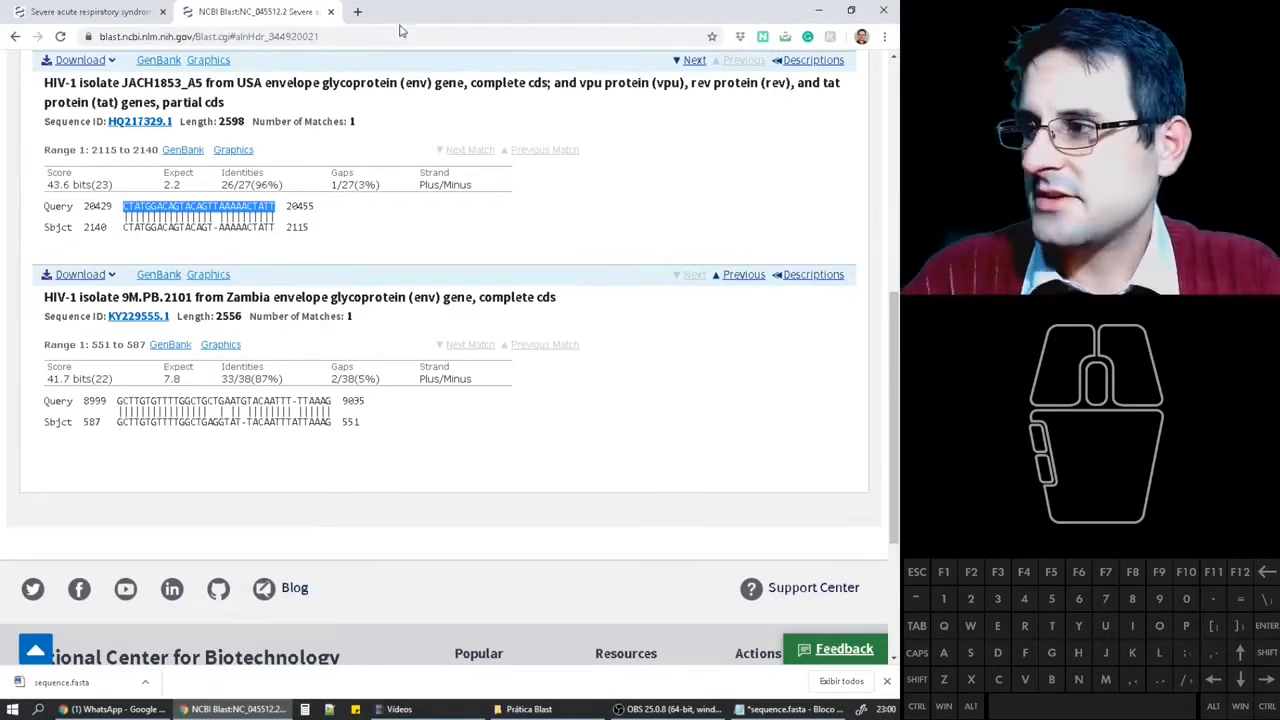
Open NCBI's Nucleotide BLAST form in a new tab and paste the copied segment as the query sequence
click(339, 36)
key(ctrl+t)
text(blast)
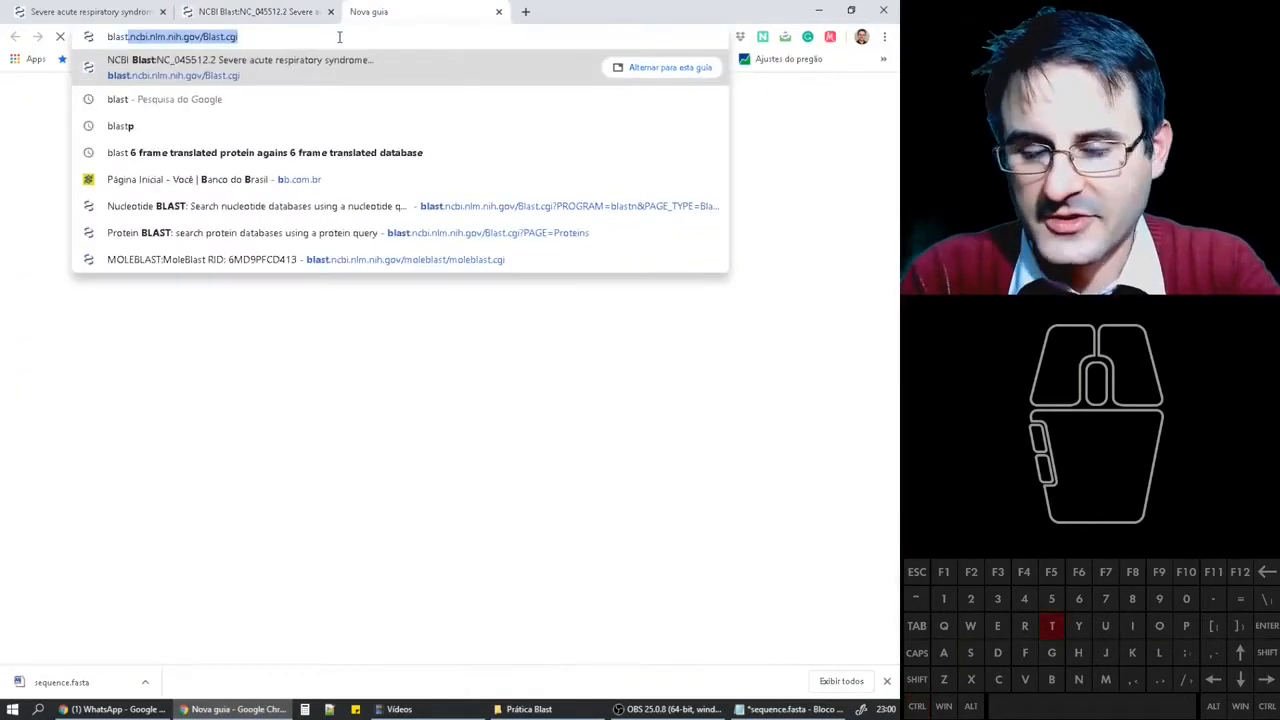
key(Return)
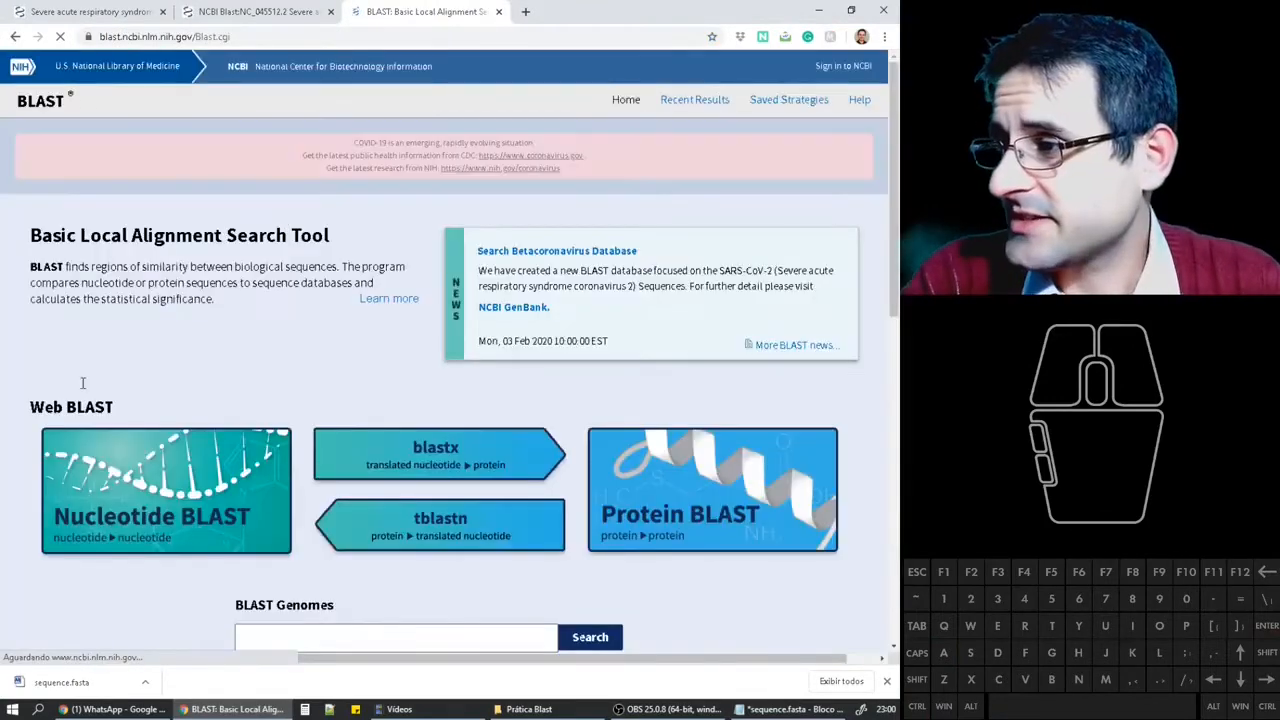
scroll(150, 491, down, 2)
click(165, 327)
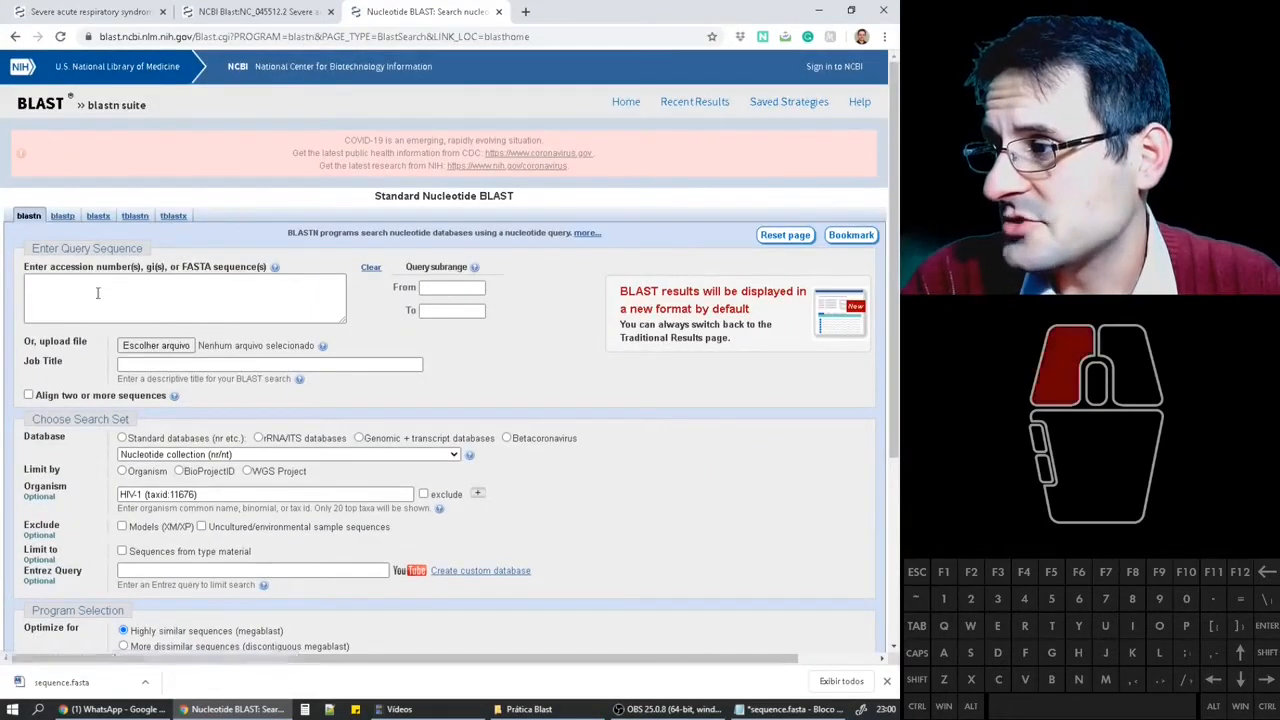
click(198, 320)
key(ctrl+v)
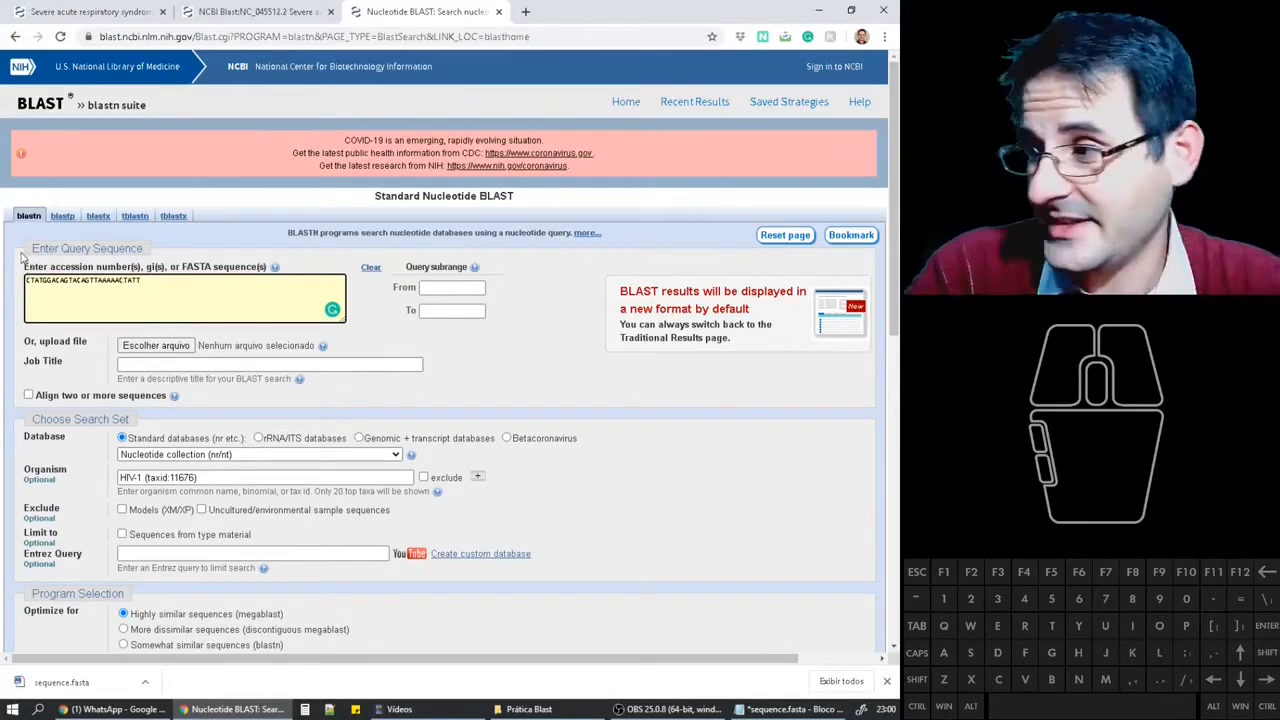
Exclude HIV-1 (taxid:11676) from the search set and add Betacoronavirus (taxid:694002) as a second excluded organism
scroll(42, 230, down, 2)
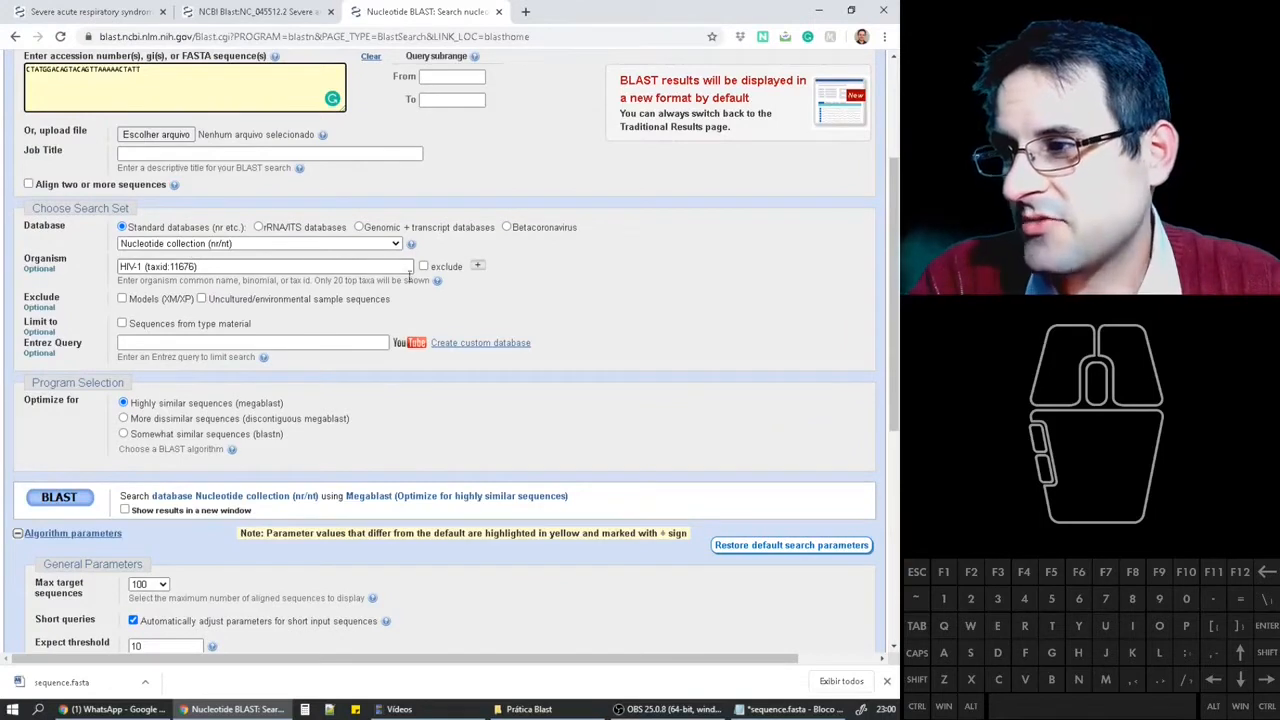
click(423, 266)
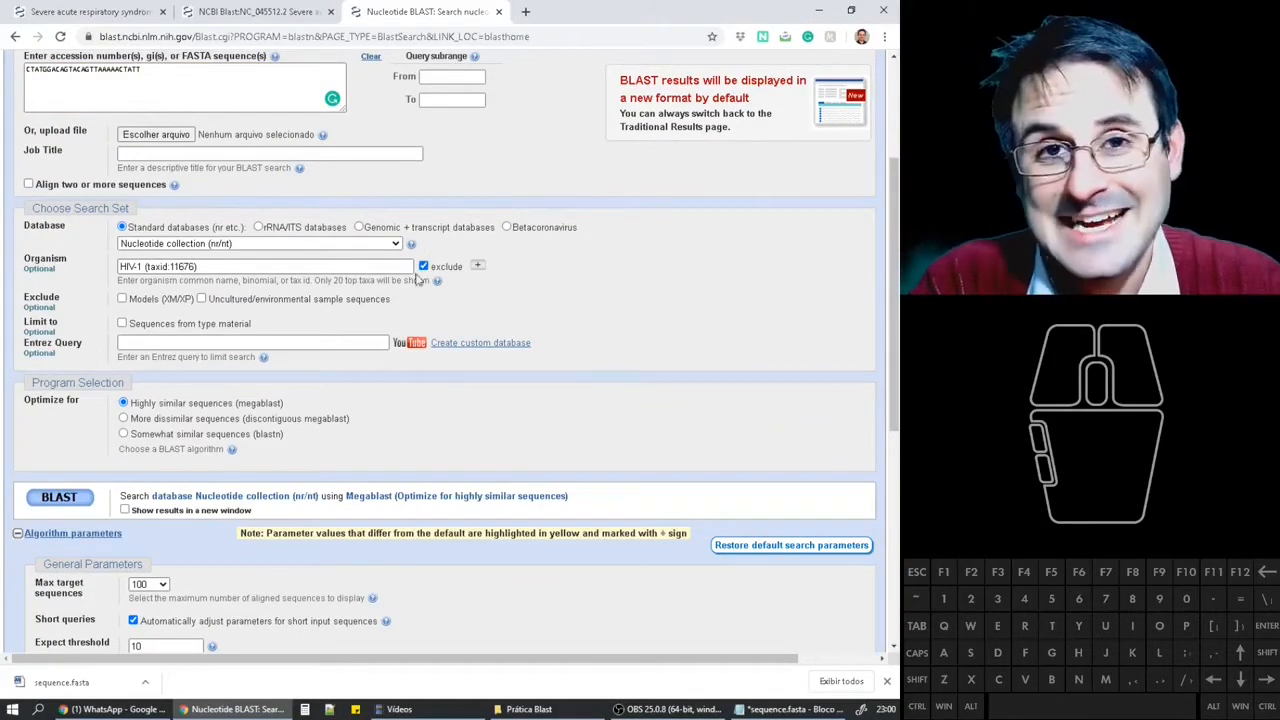
click(477, 266)
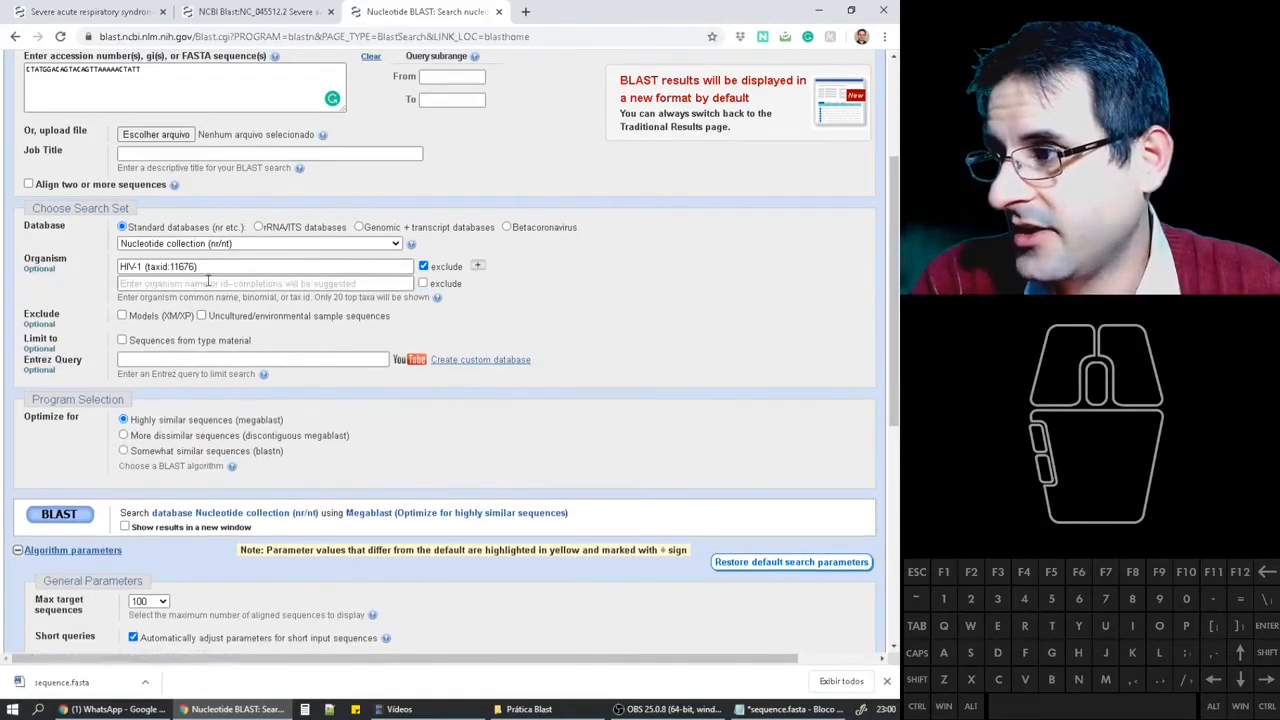
click(208, 283)
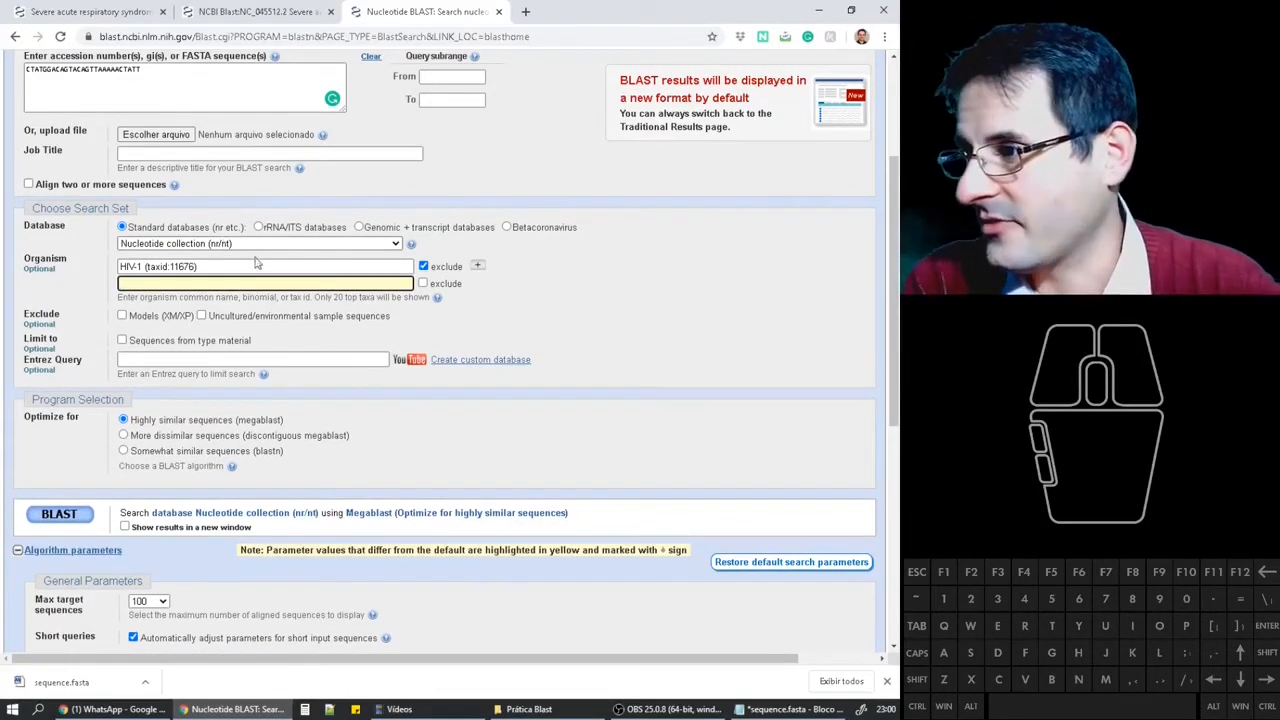
text(beta)
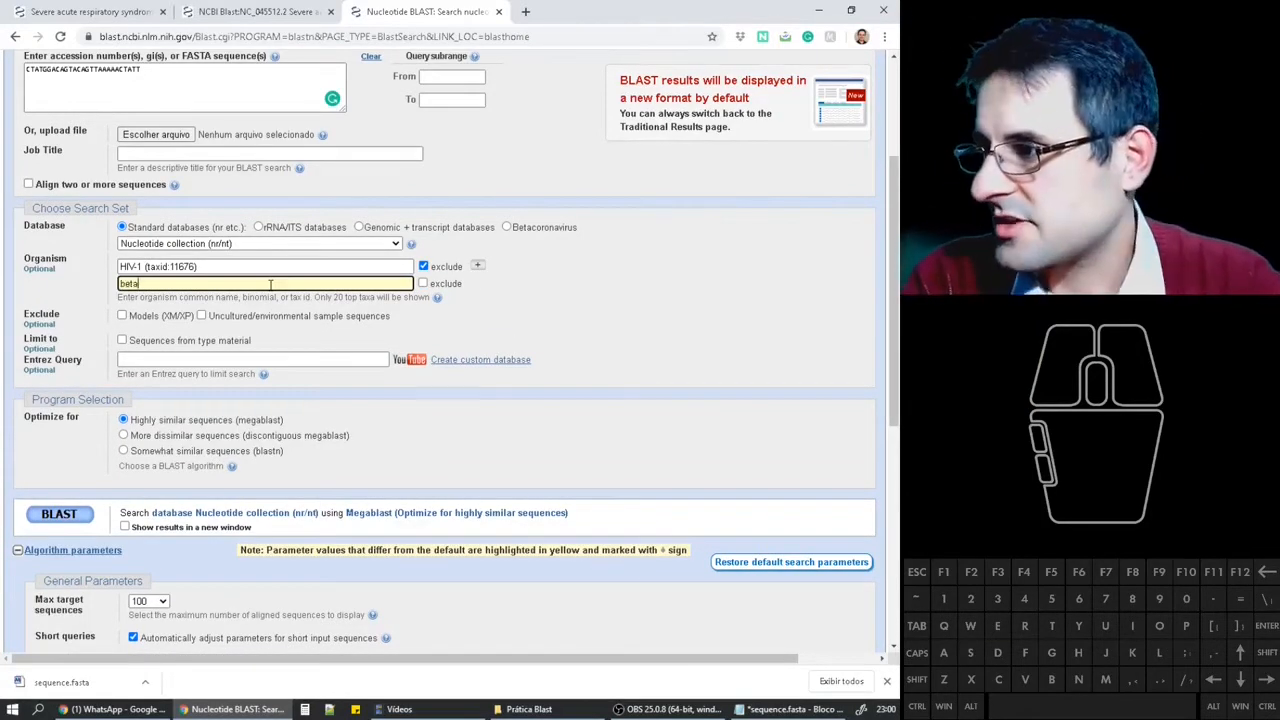
text(co)
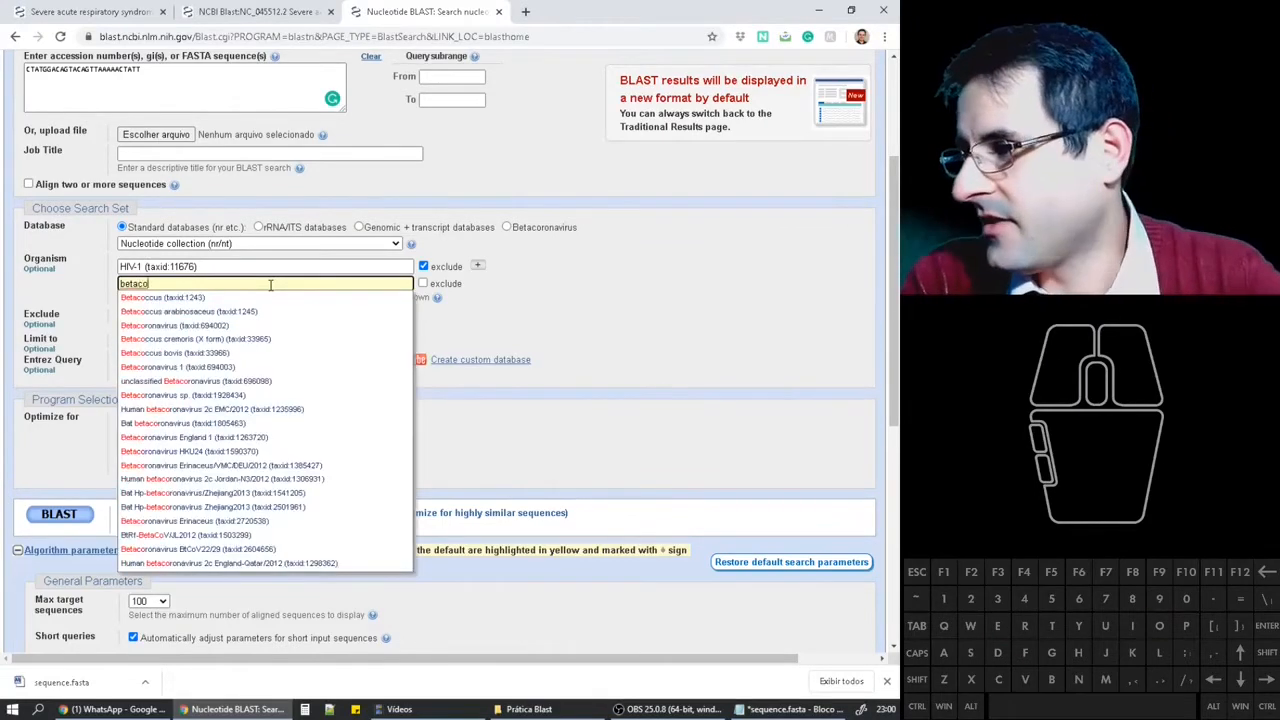
text(ronavi)
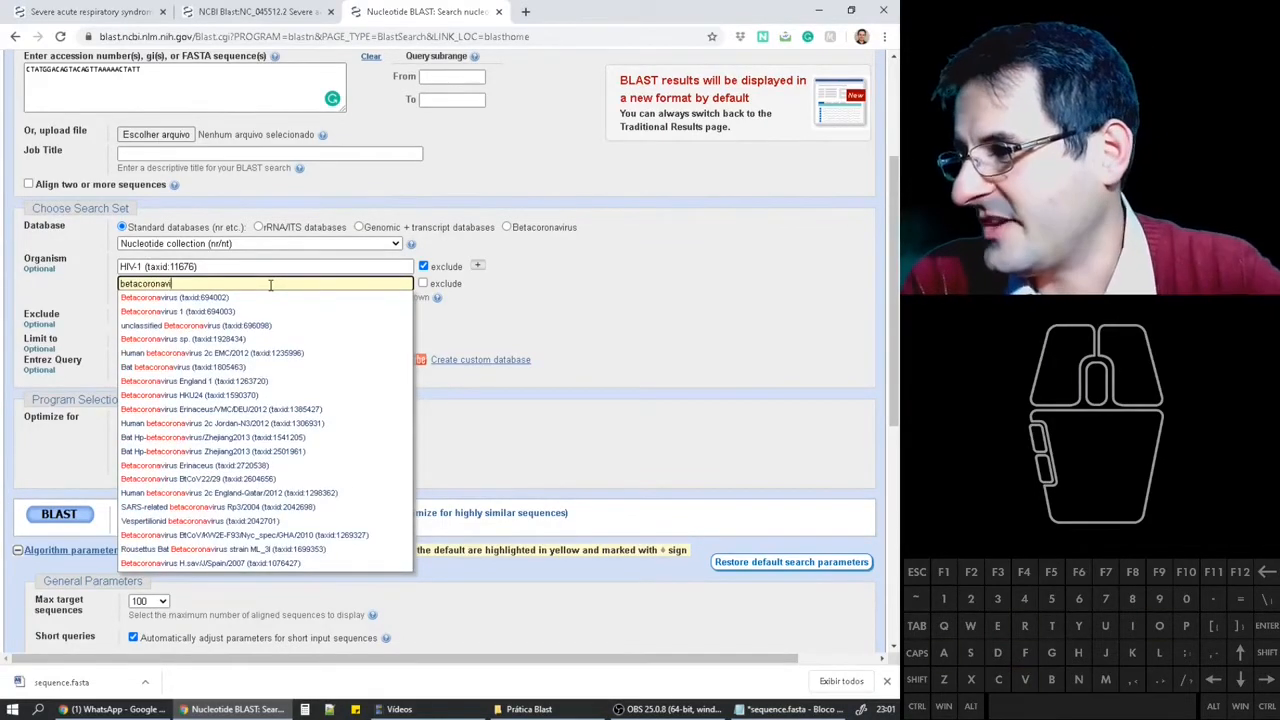
key(Down)
key(Return)
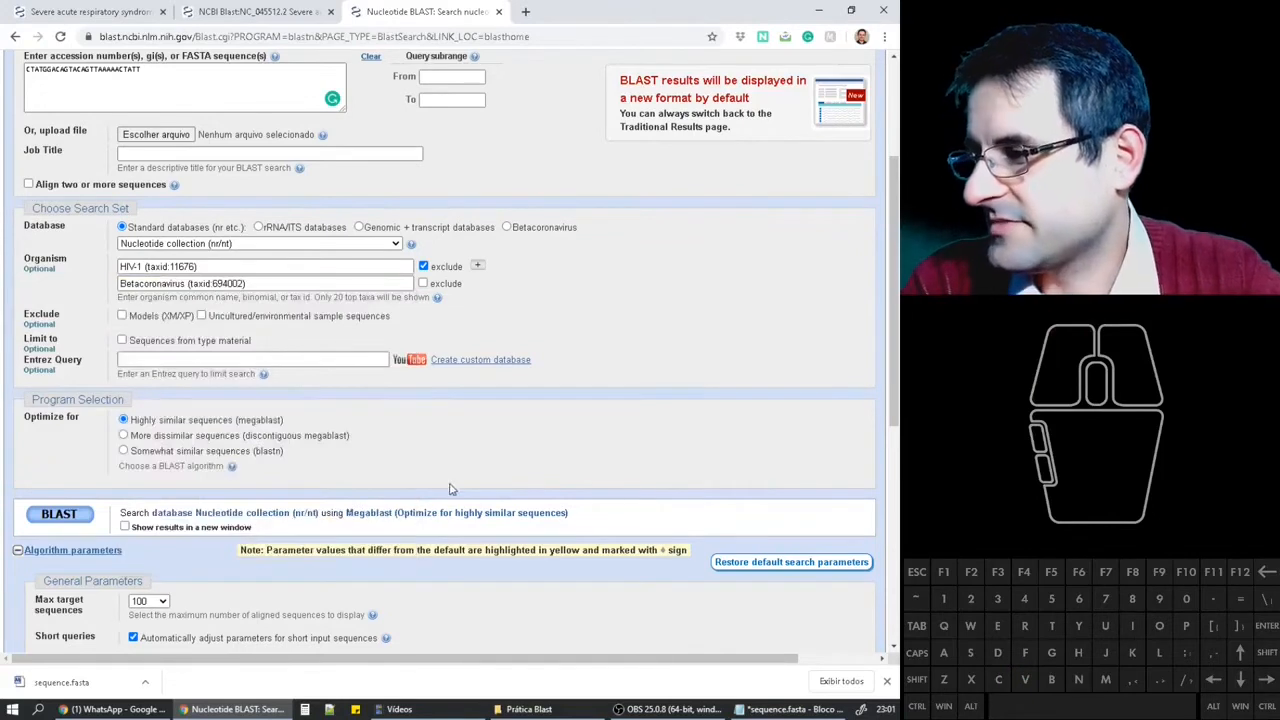
click(423, 284)
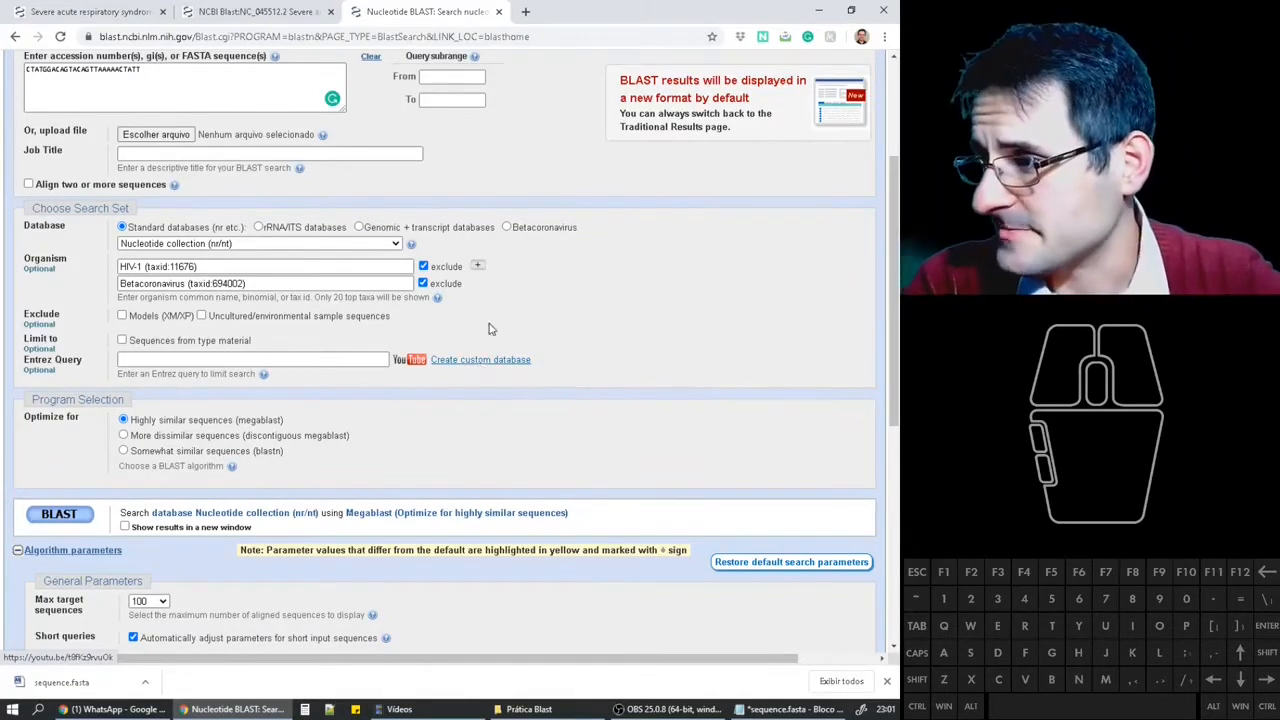
Choose a word size of 16 in the general algorithm parameters for the short-segment search
scroll(405, 393, down, 1)
scroll(405, 393, down, 2)
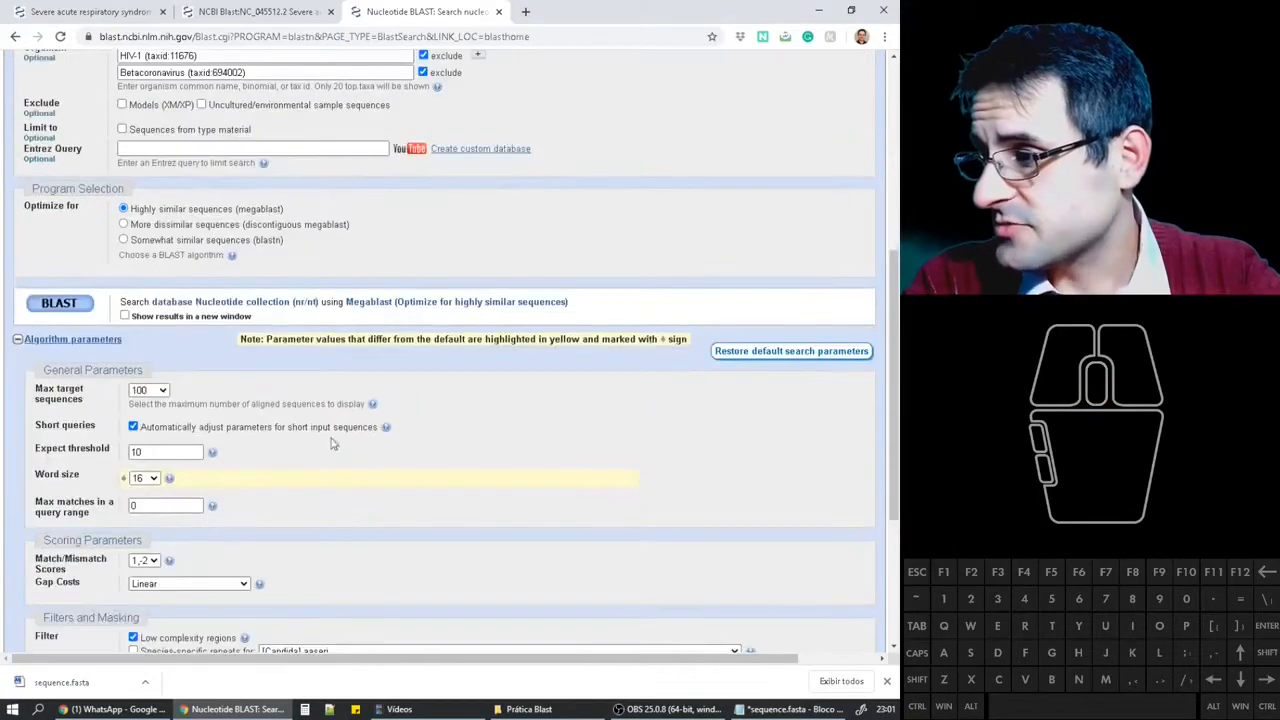
click(141, 478)
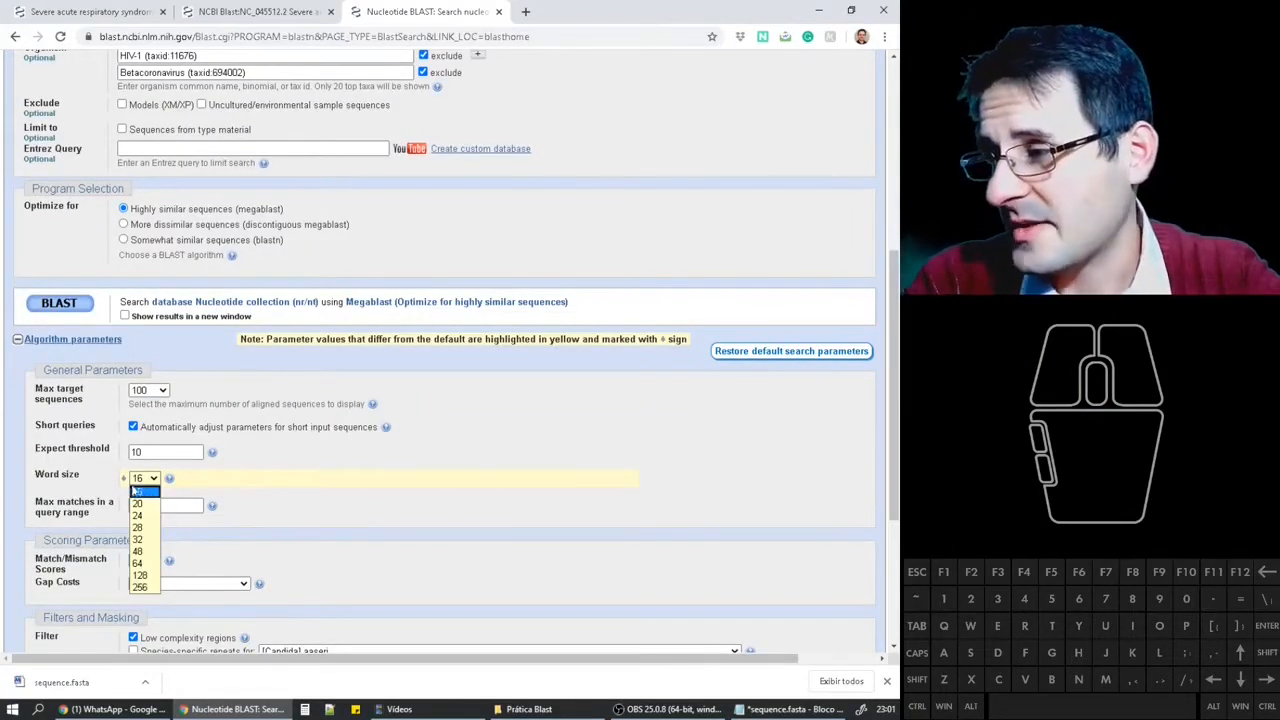
click(144, 493)
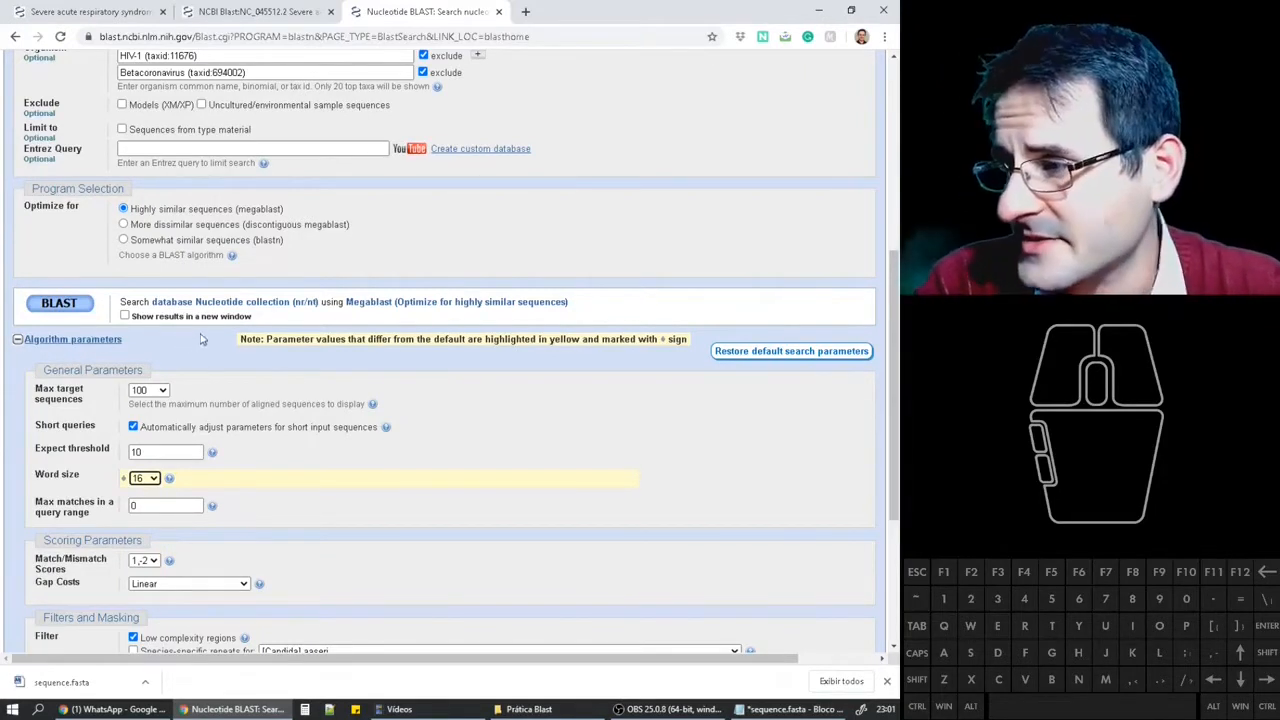
Run the BLAST search and examine the Zebrafish clone CH211-51F18 hit's percent identity and query cover
click(59, 304)
scroll(514, 522, up, 2)
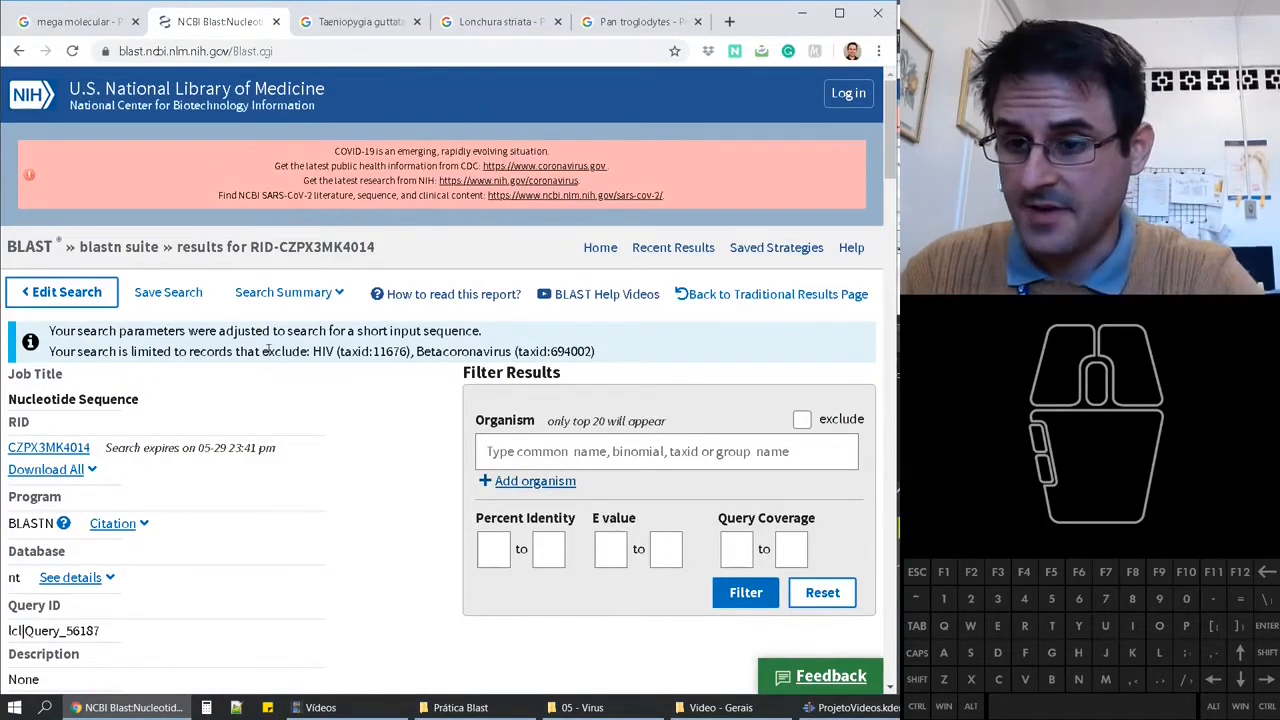
scroll(268, 350, down, 6)
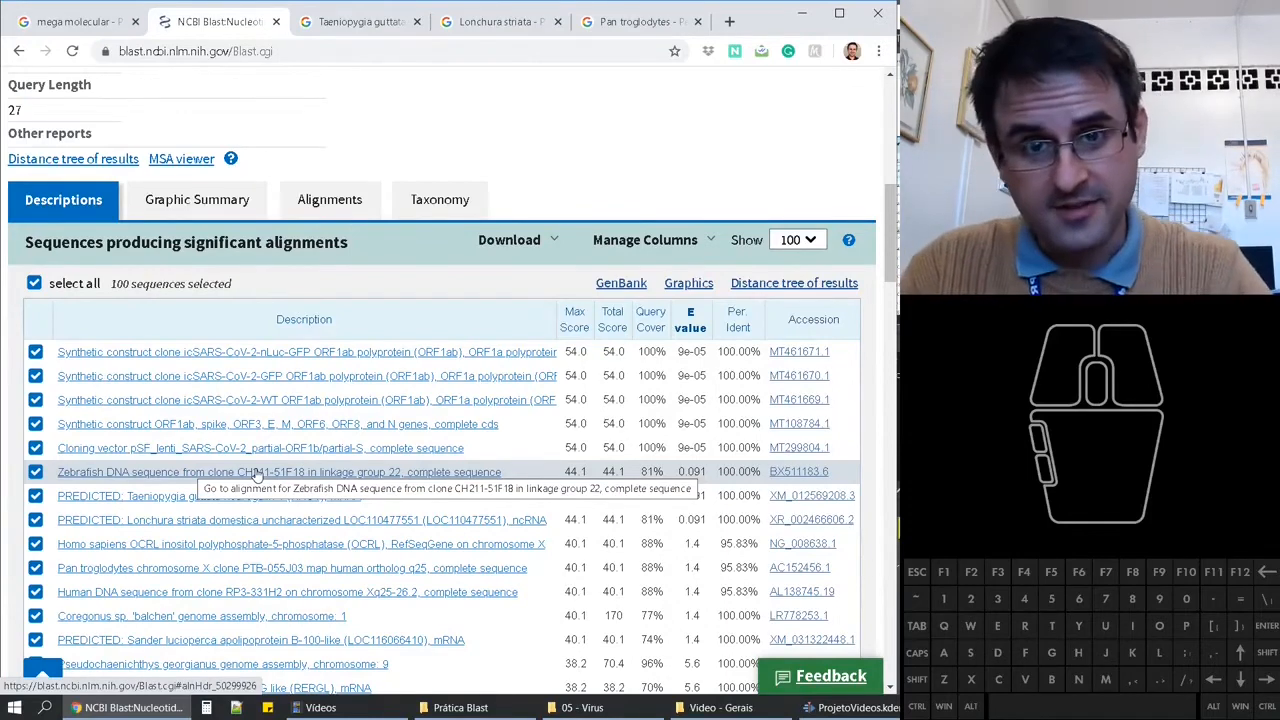
triple_click(735, 471)
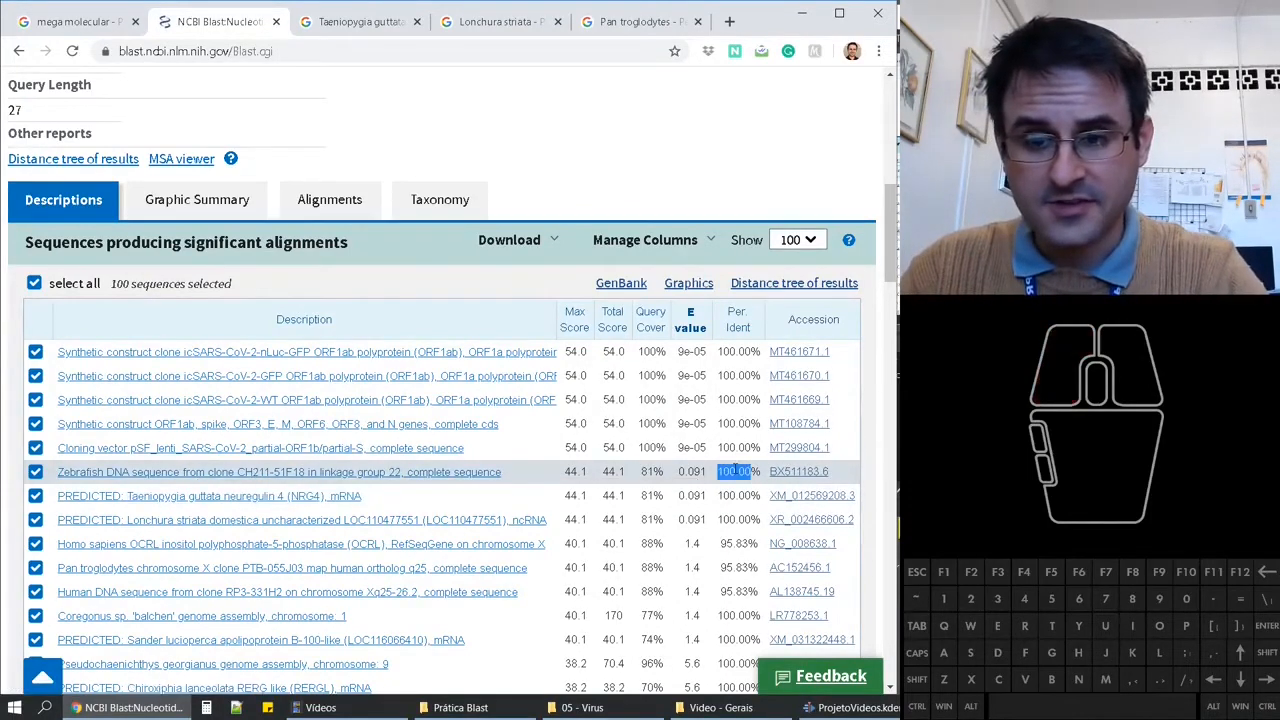
triple_click(652, 471)
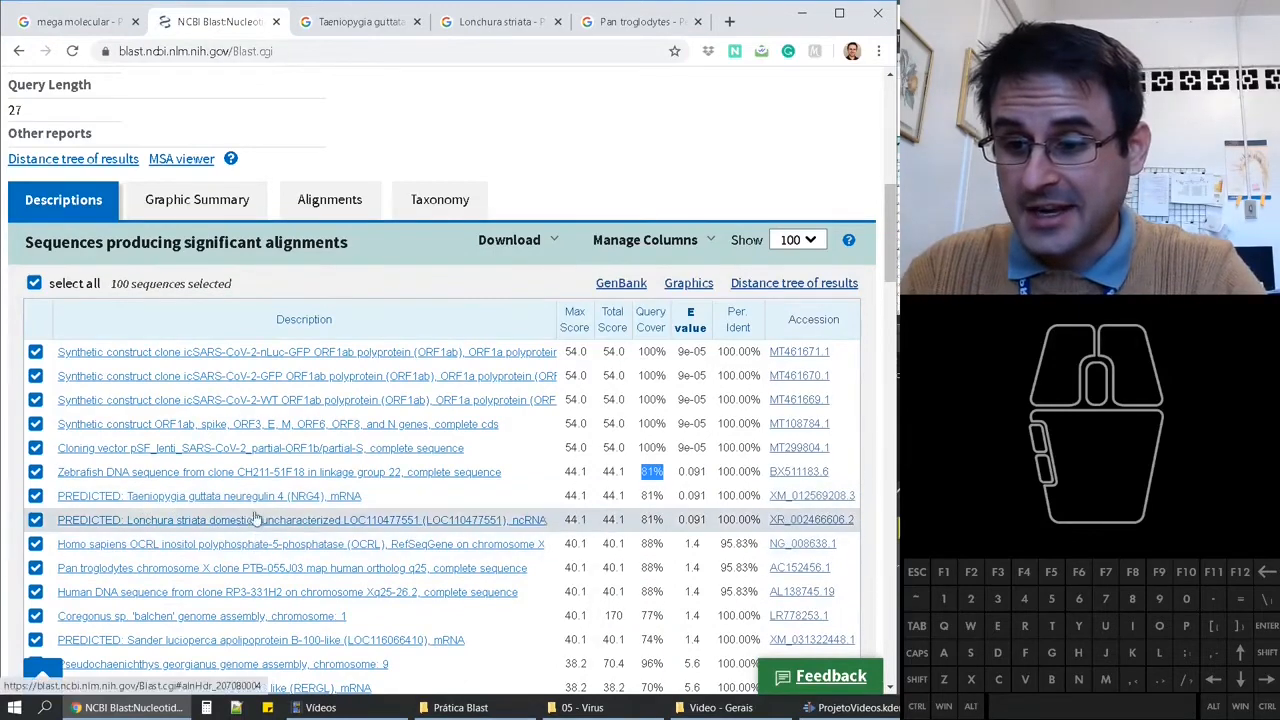
Look at the Google results for Taeniopygia guttata and Lonchura striata to identify these hit organisms, returning to the BLAST results
click(362, 21)
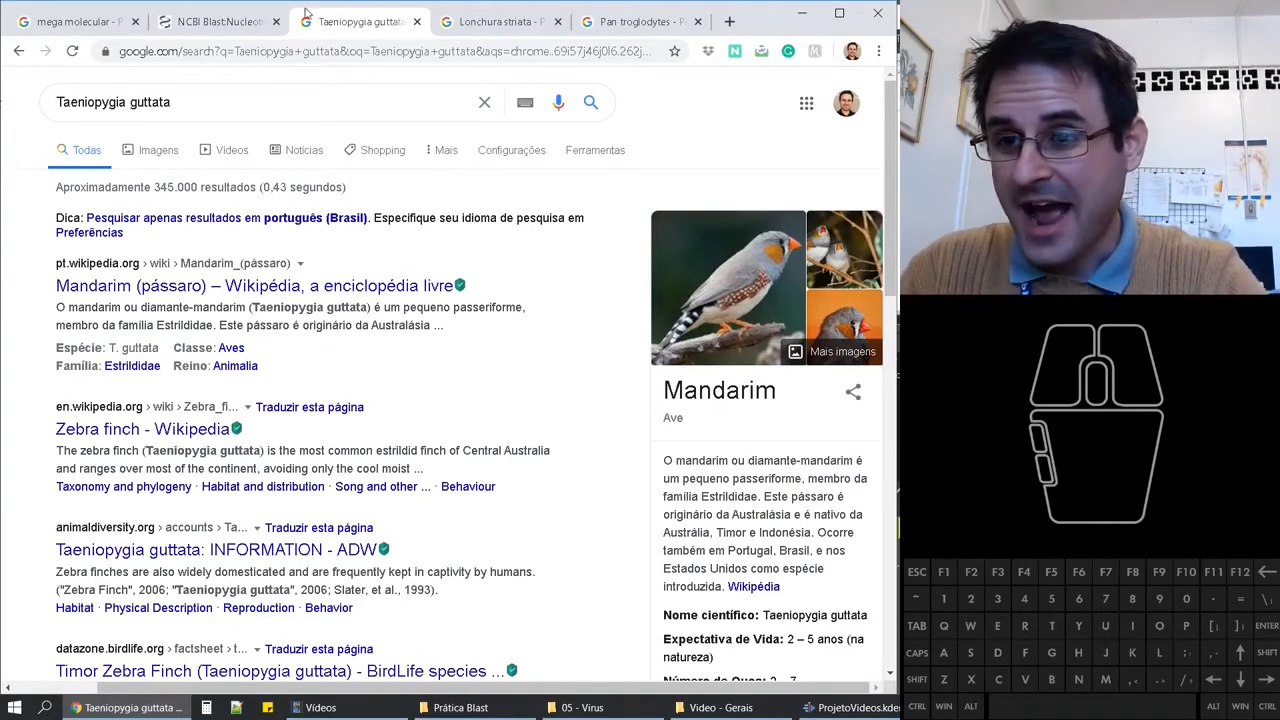
click(240, 22)
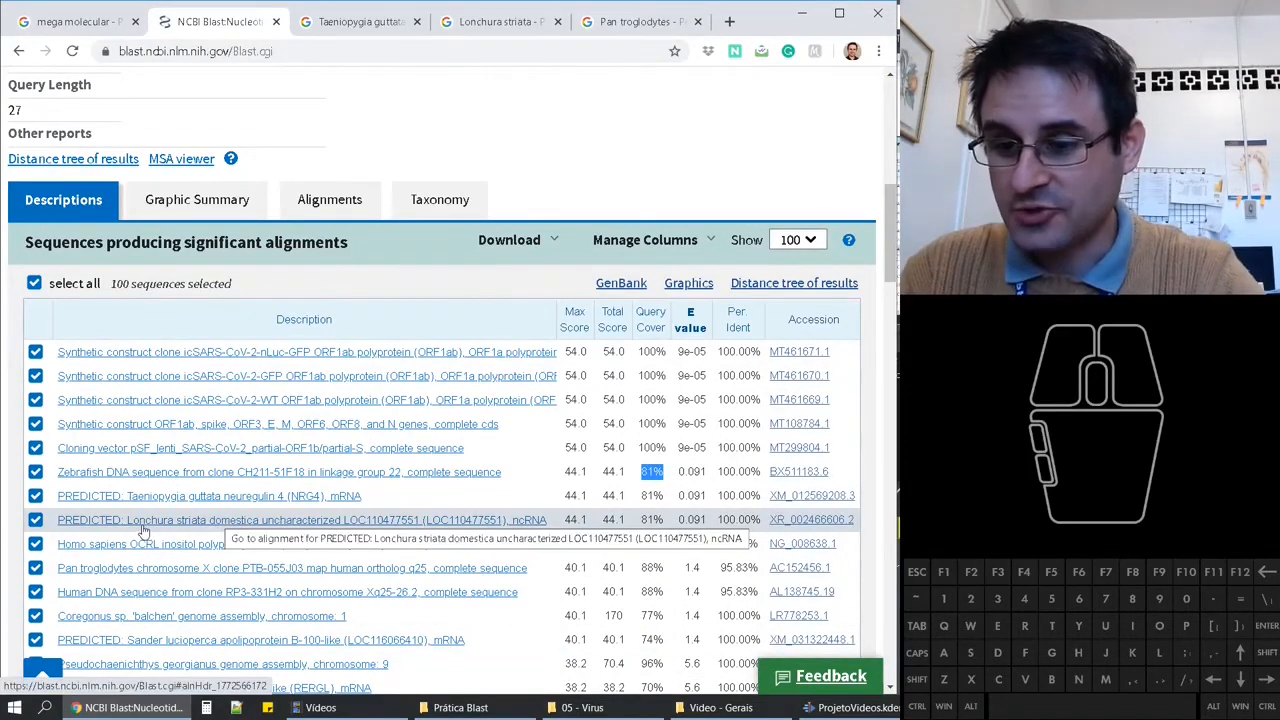
click(496, 28)
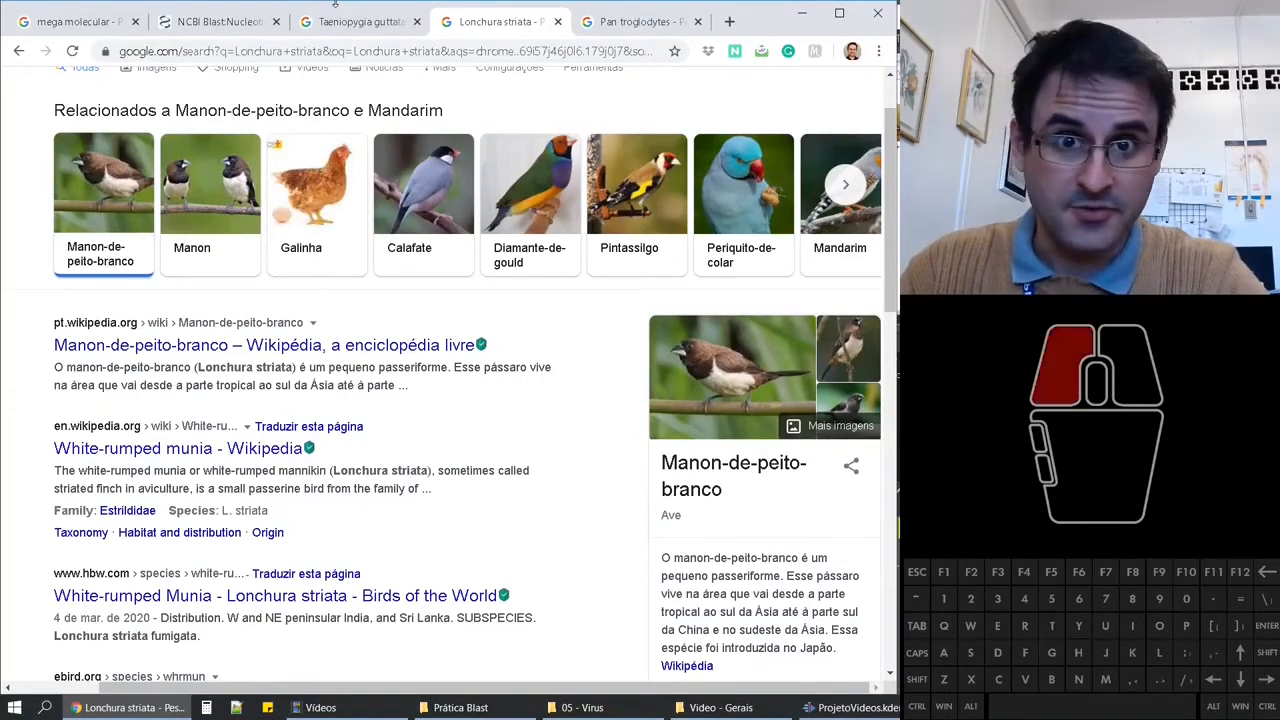
click(372, 22)
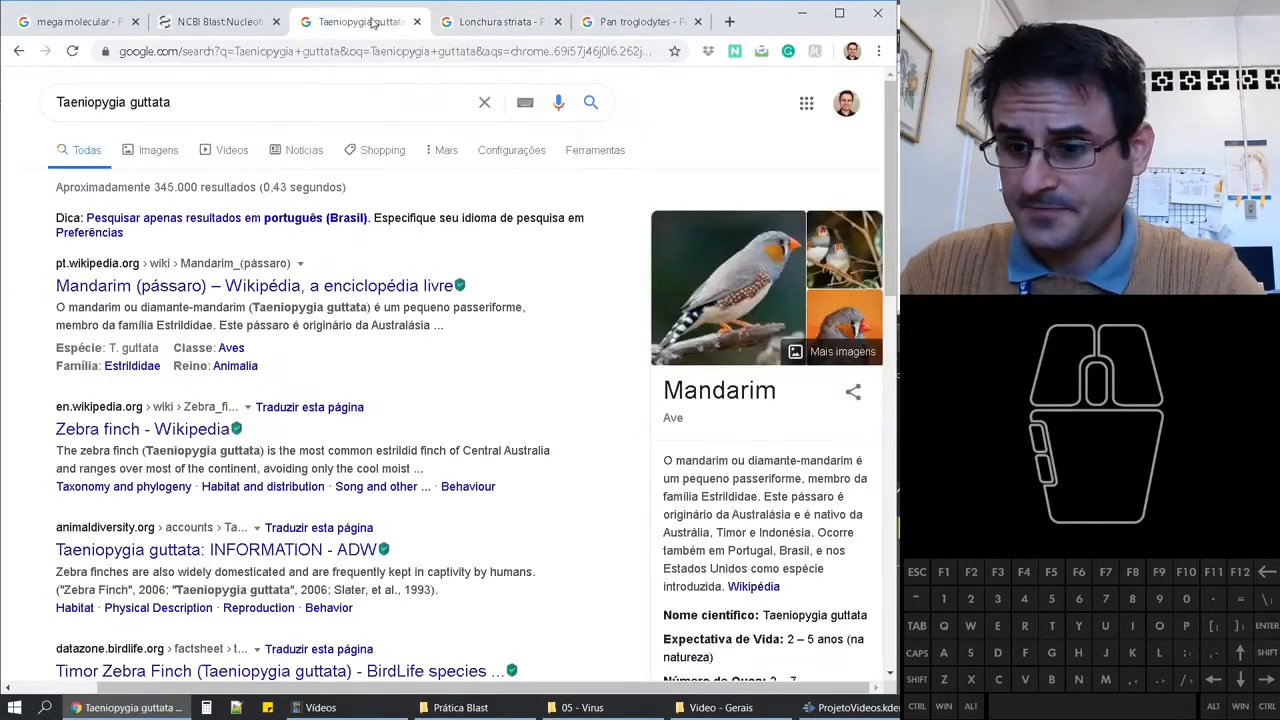
click(212, 21)
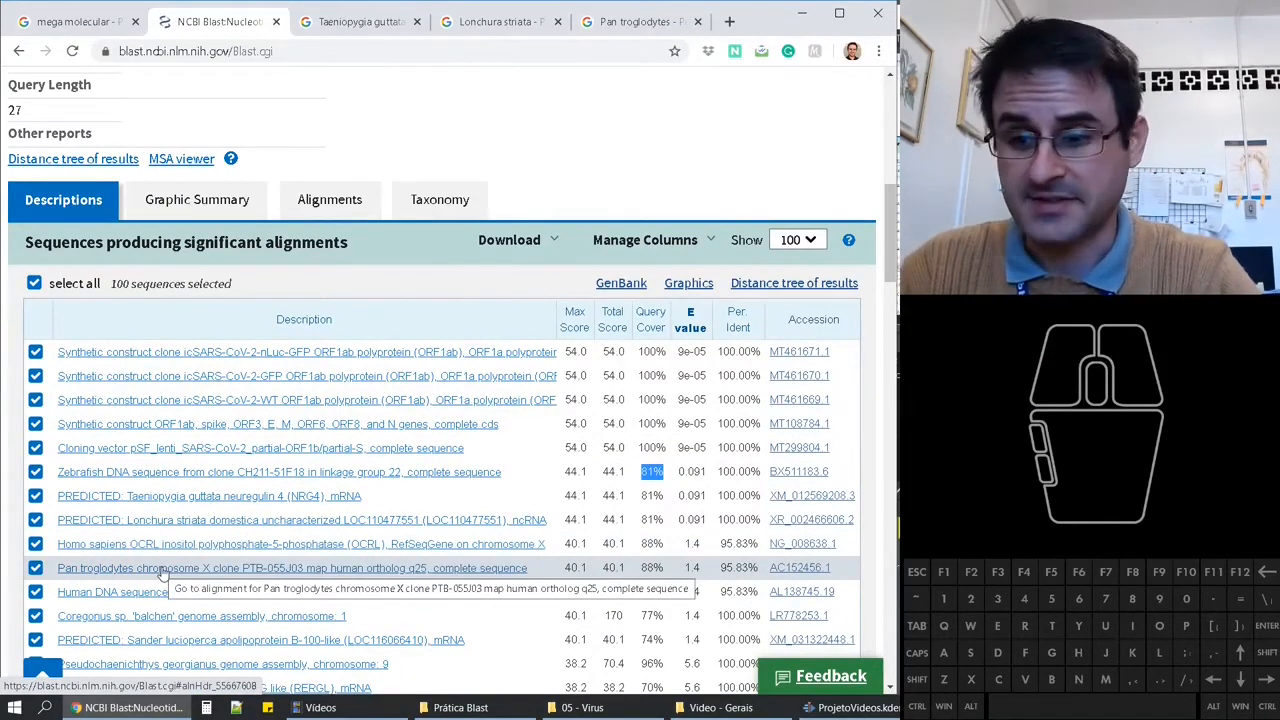
Look through the lower-ranked BLAST hits and recheck the Google page for Taeniopygia guttata
scroll(240, 600, down, 3)
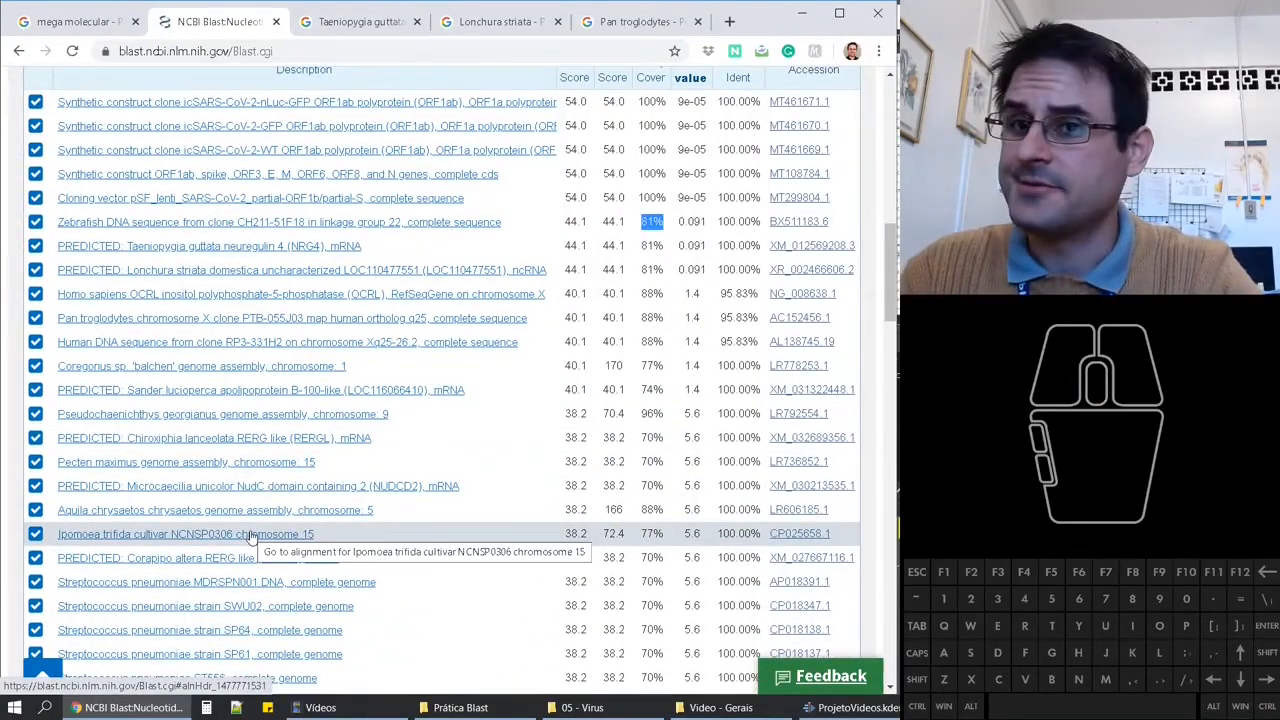
scroll(250, 537, up, 2)
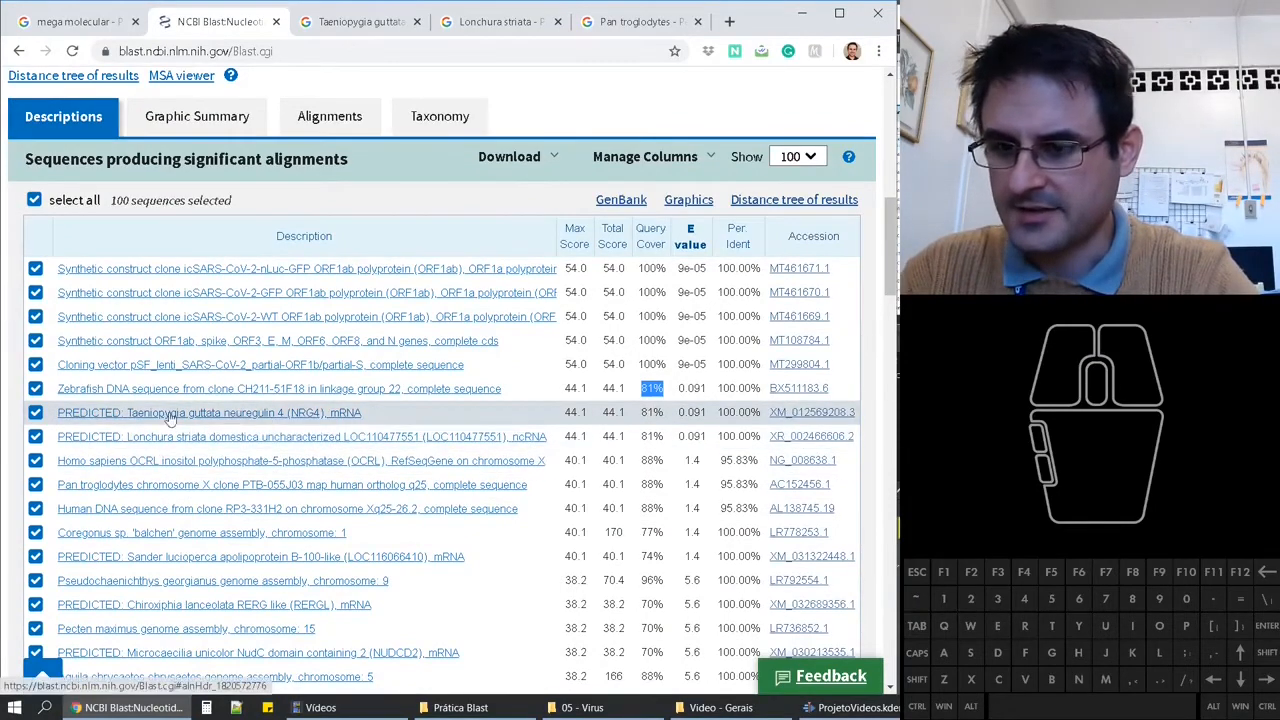
click(341, 26)
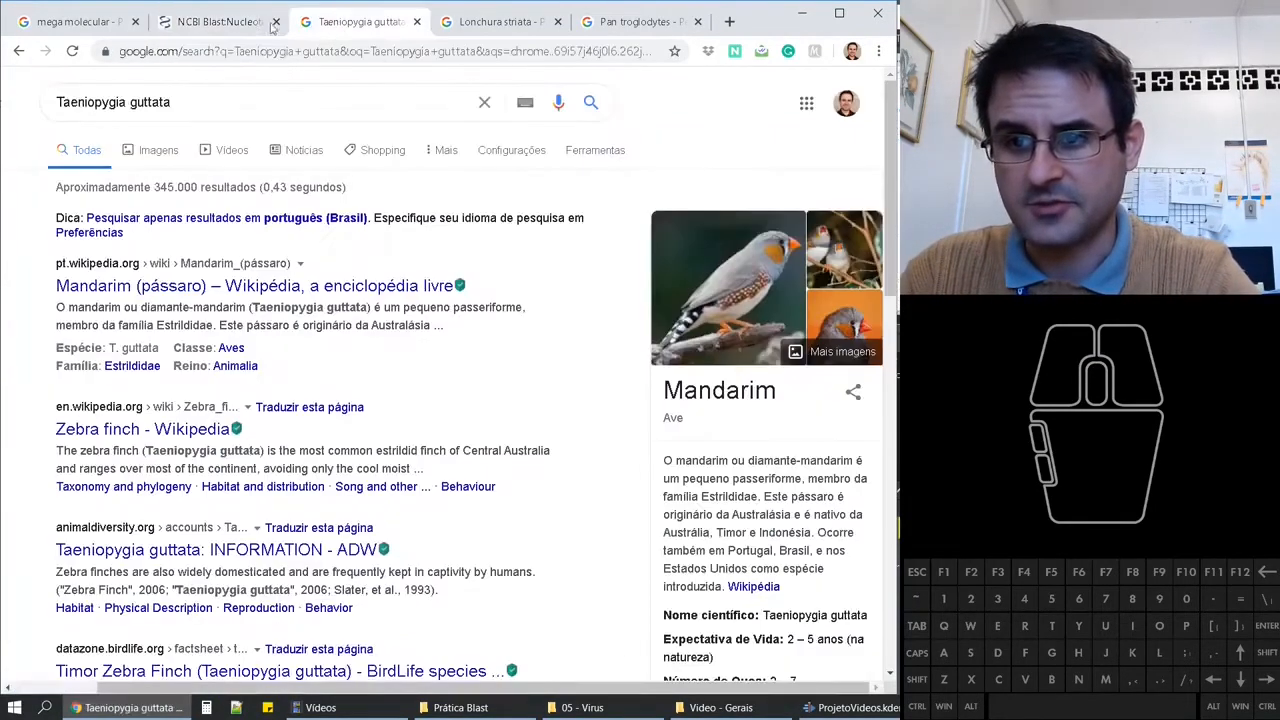
click(250, 26)
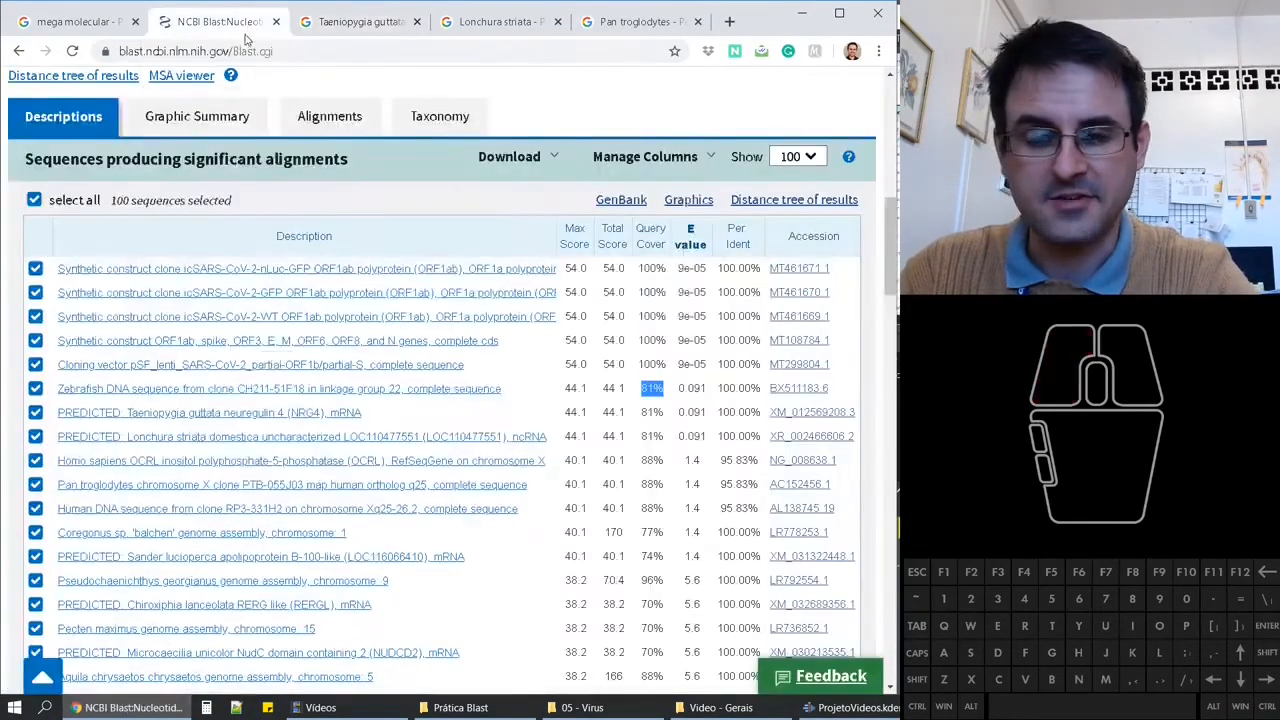
Open the Taeniopygia guttata neuregulin 4 (NRG4) alignment and examine its gene name and aligned query segment
click(213, 414)
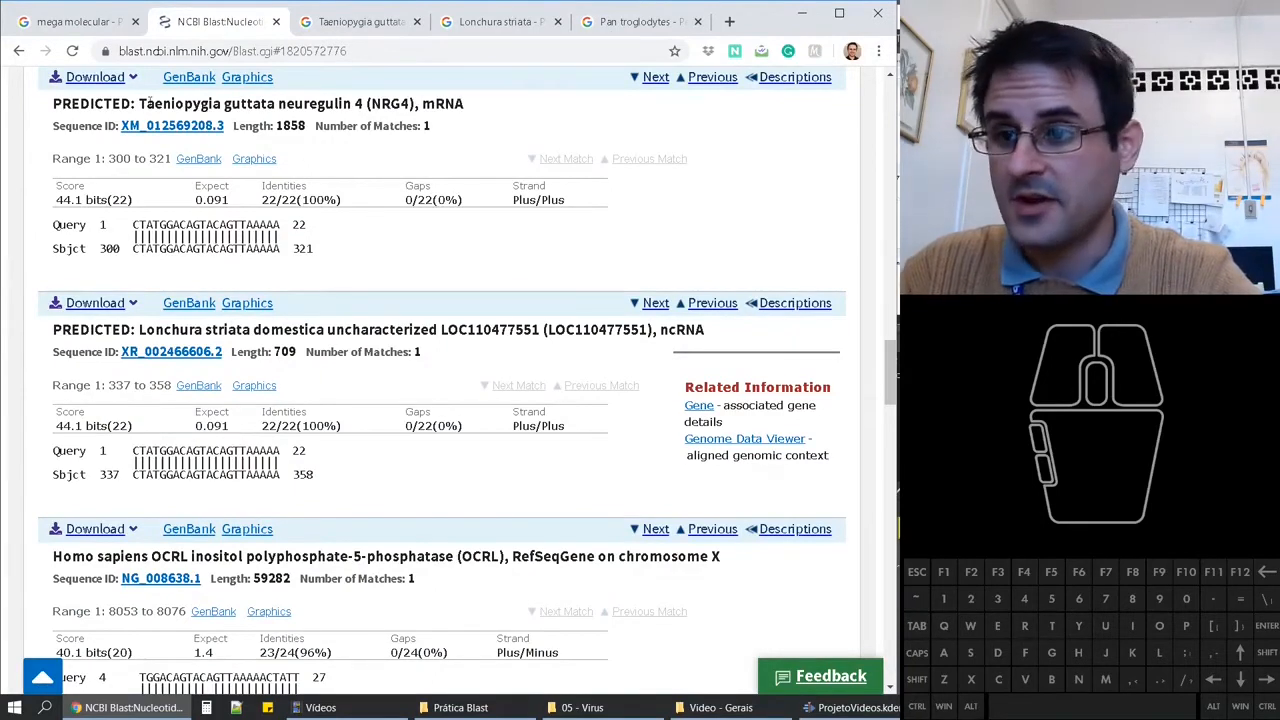
drag(140, 103, 362, 104)
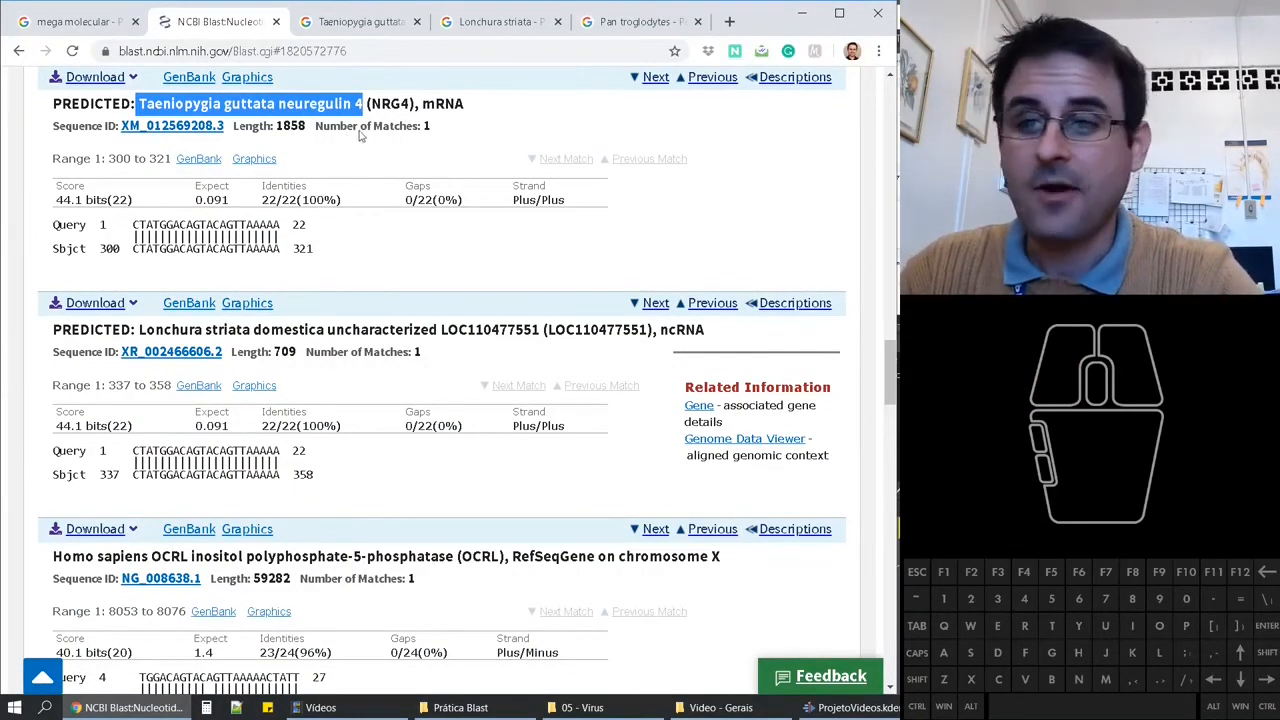
double_click(390, 100)
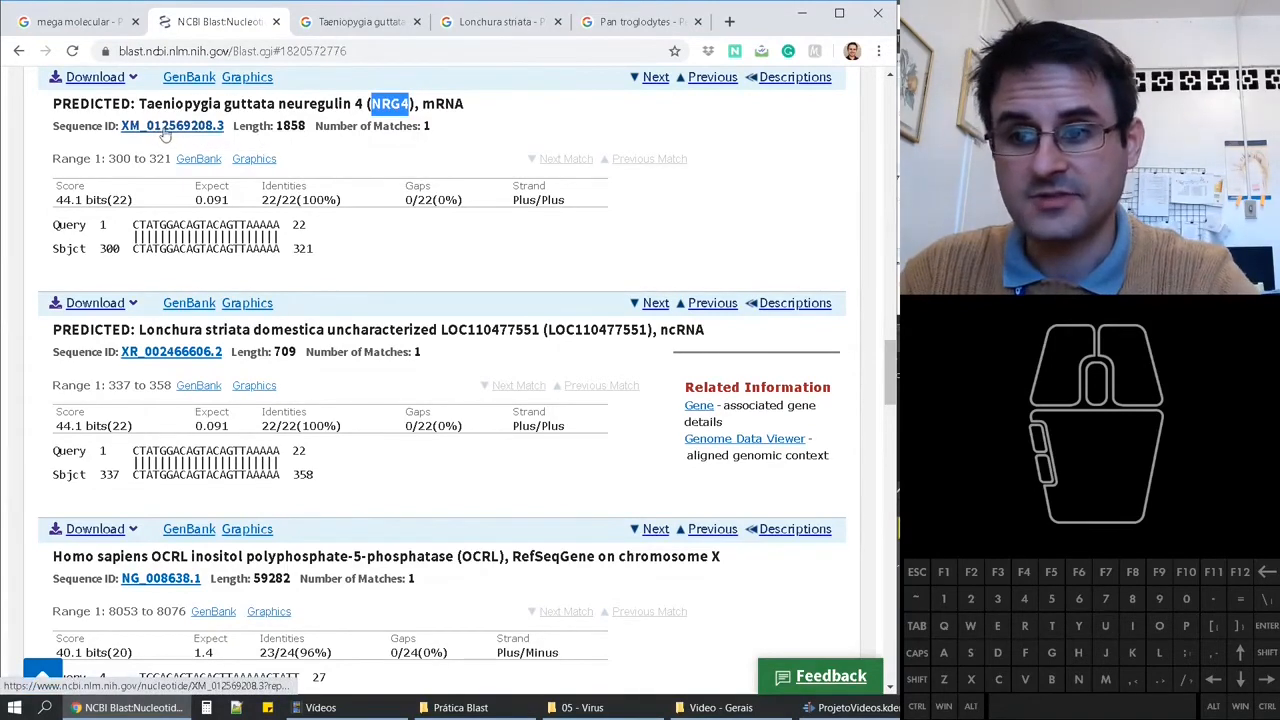
drag(127, 224, 279, 224)
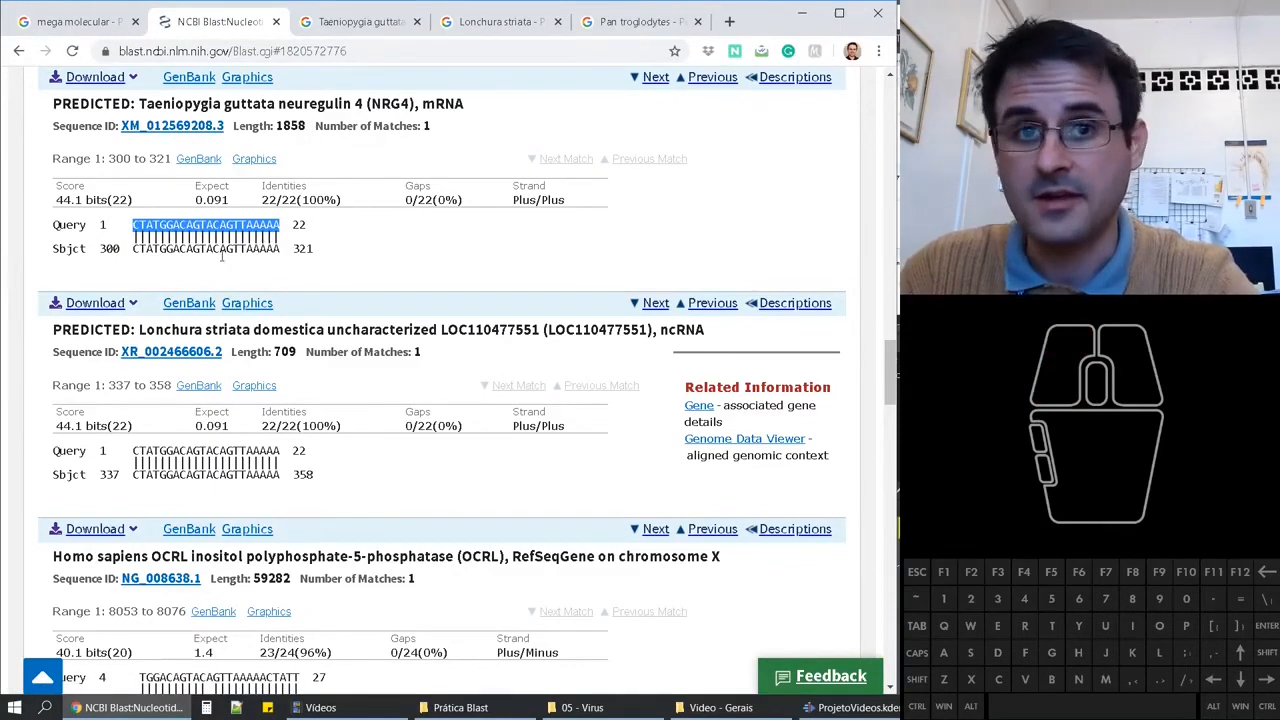
Open the GenBank record XM_012569208.3 and examine its definition, source organism and taxonomic lineage
click(145, 127)
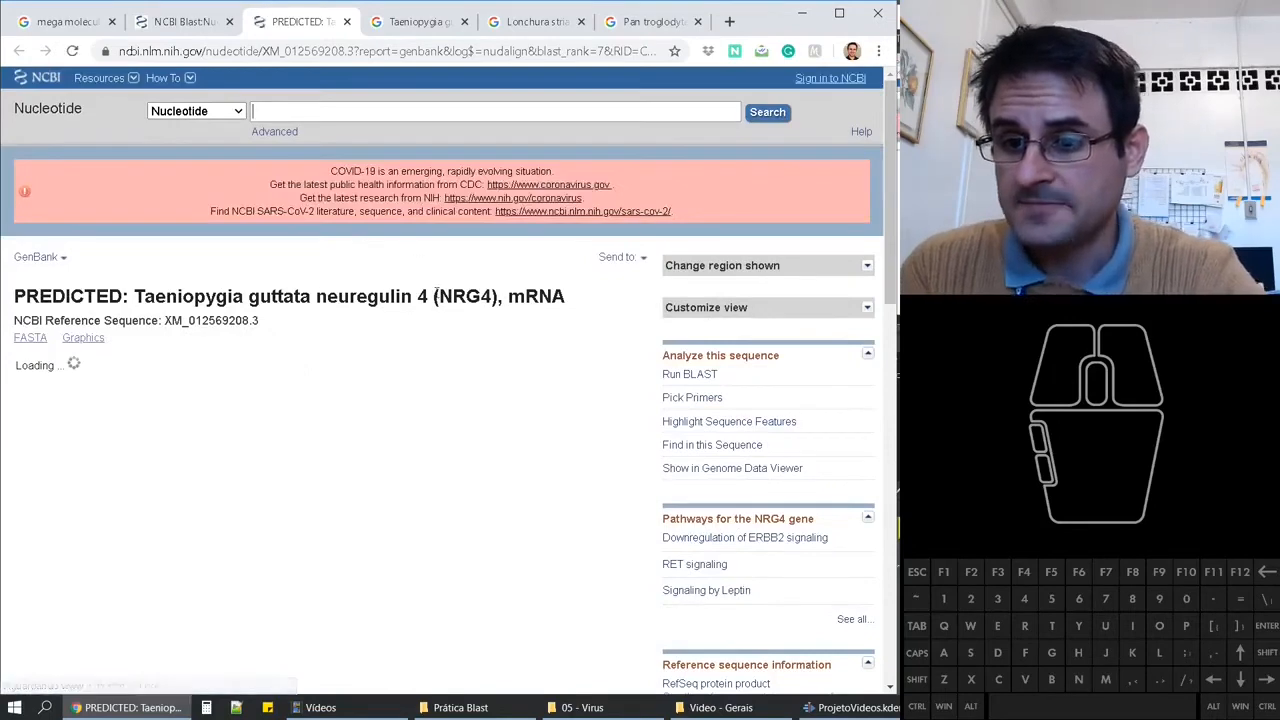
scroll(435, 323, down, 3)
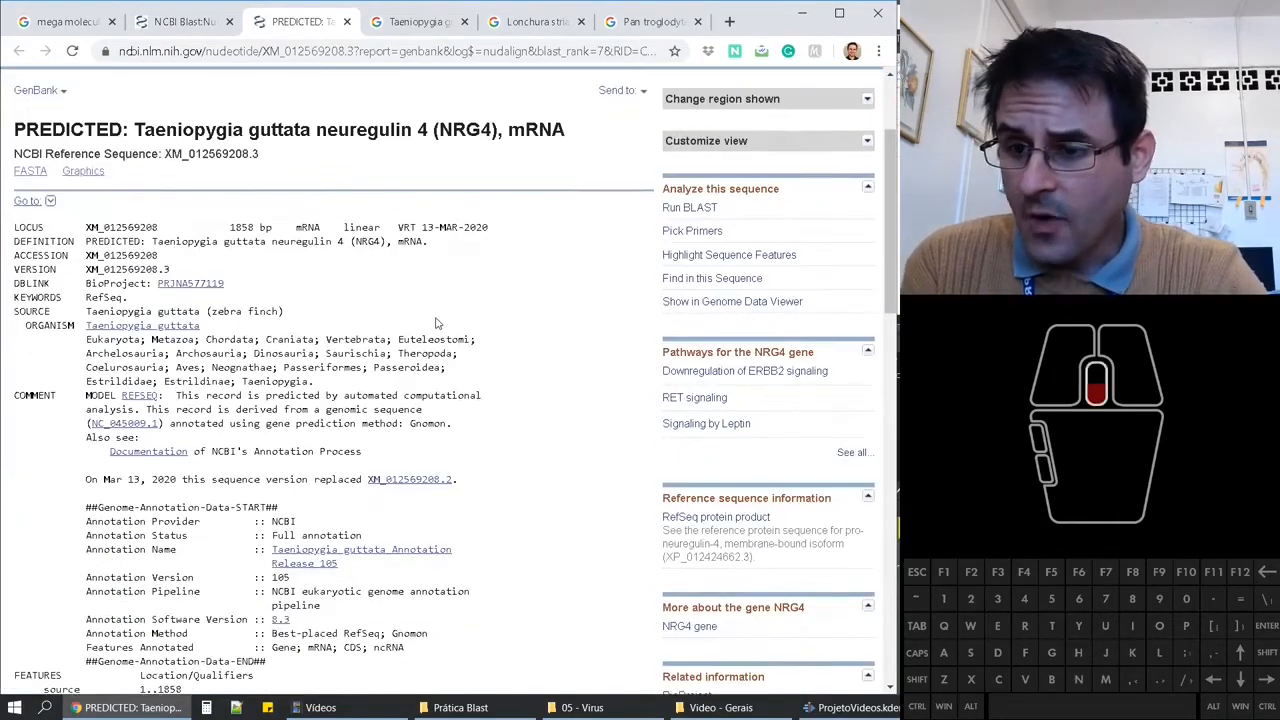
triple_click(107, 241)
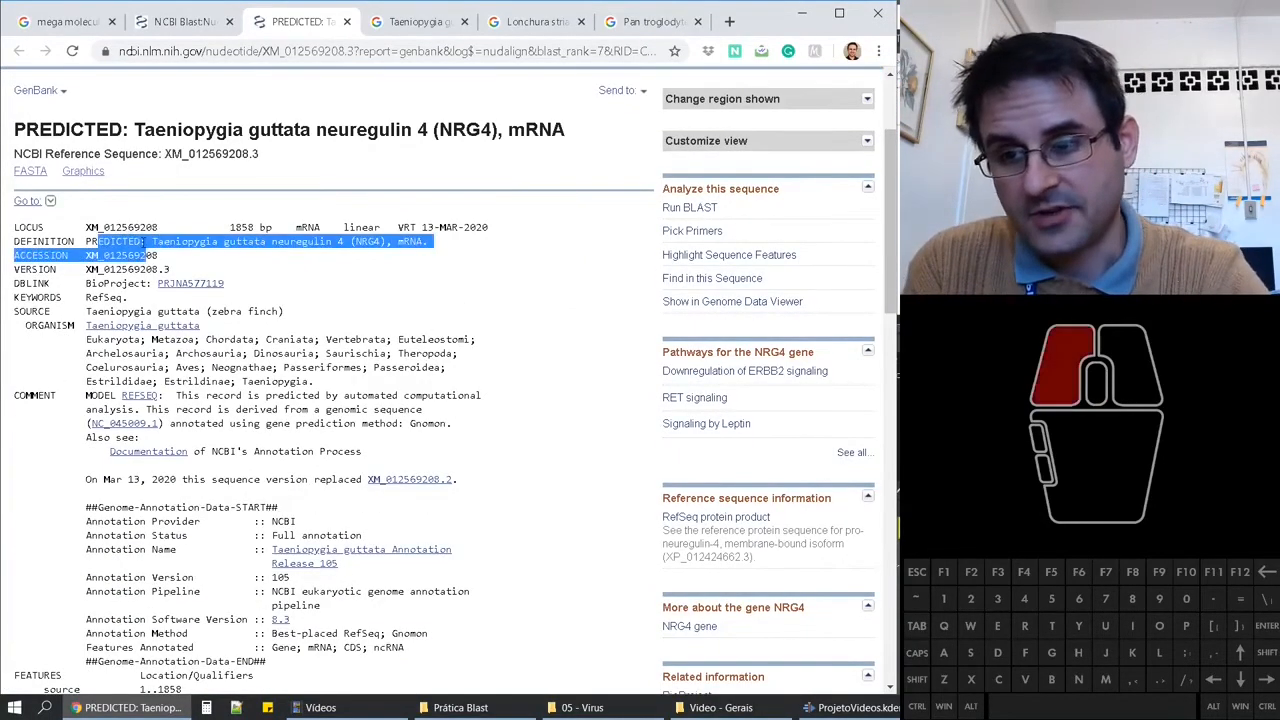
click(143, 242)
double_click(368, 241)
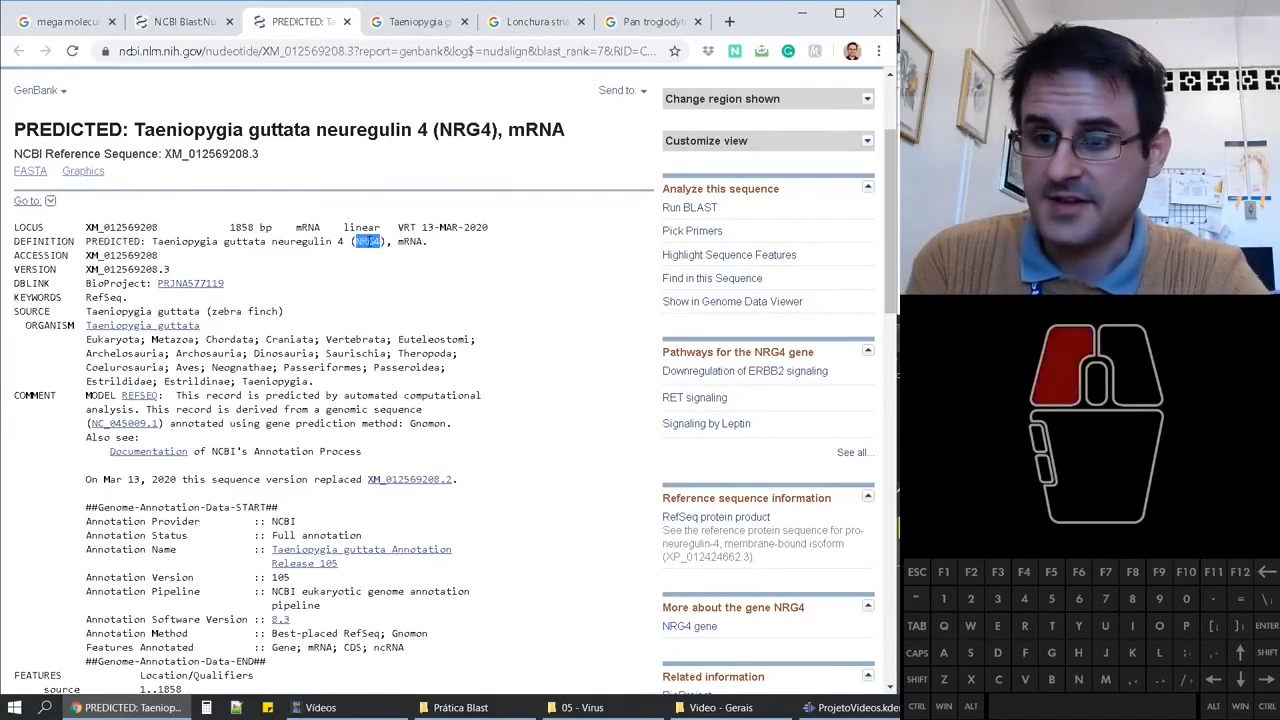
drag(185, 311, 86, 312)
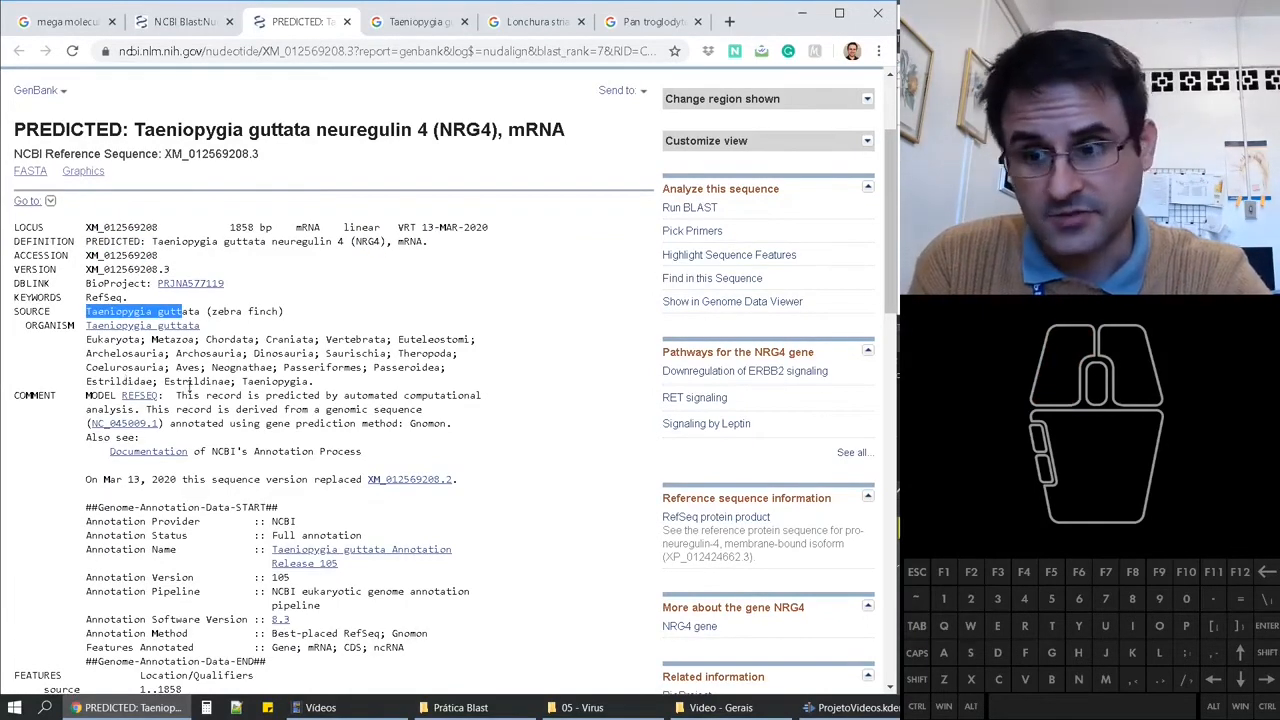
drag(290, 381, 14, 325)
Examine the record's CDS feature, including the product name and the translated protein sequence, down to the nucleotide sequence
scroll(207, 335, down, 4)
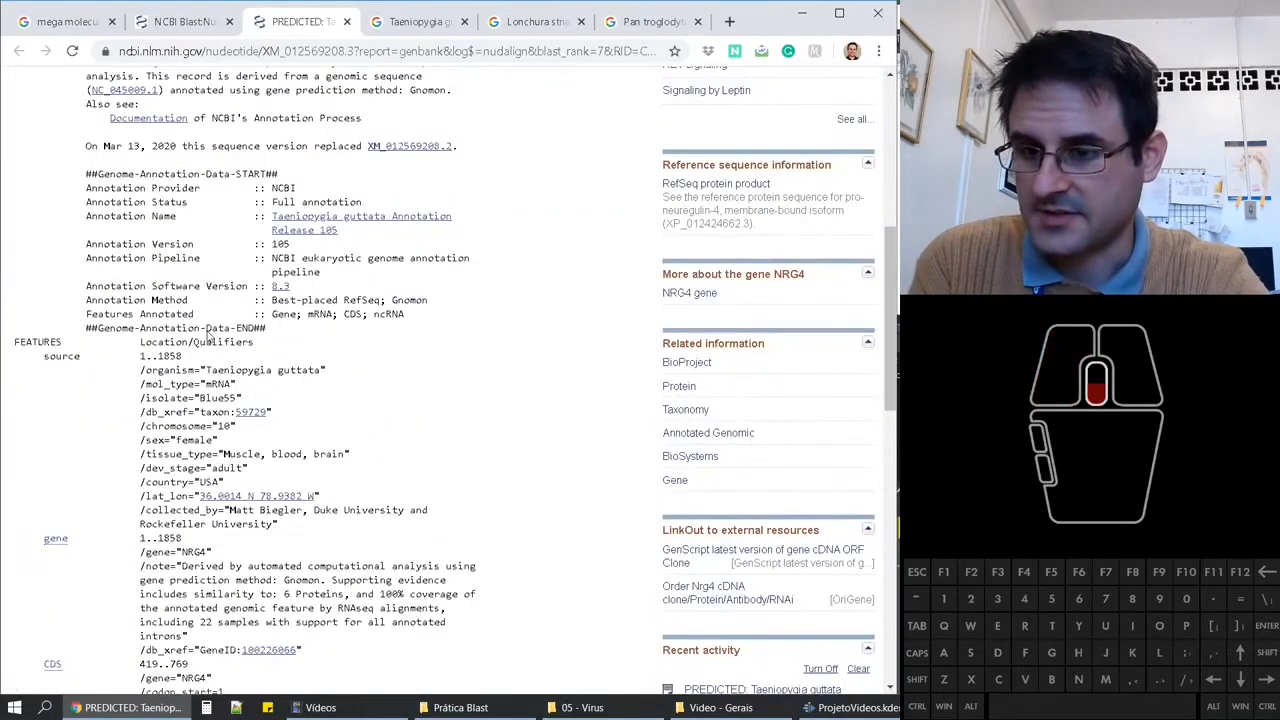
scroll(207, 333, down, 1)
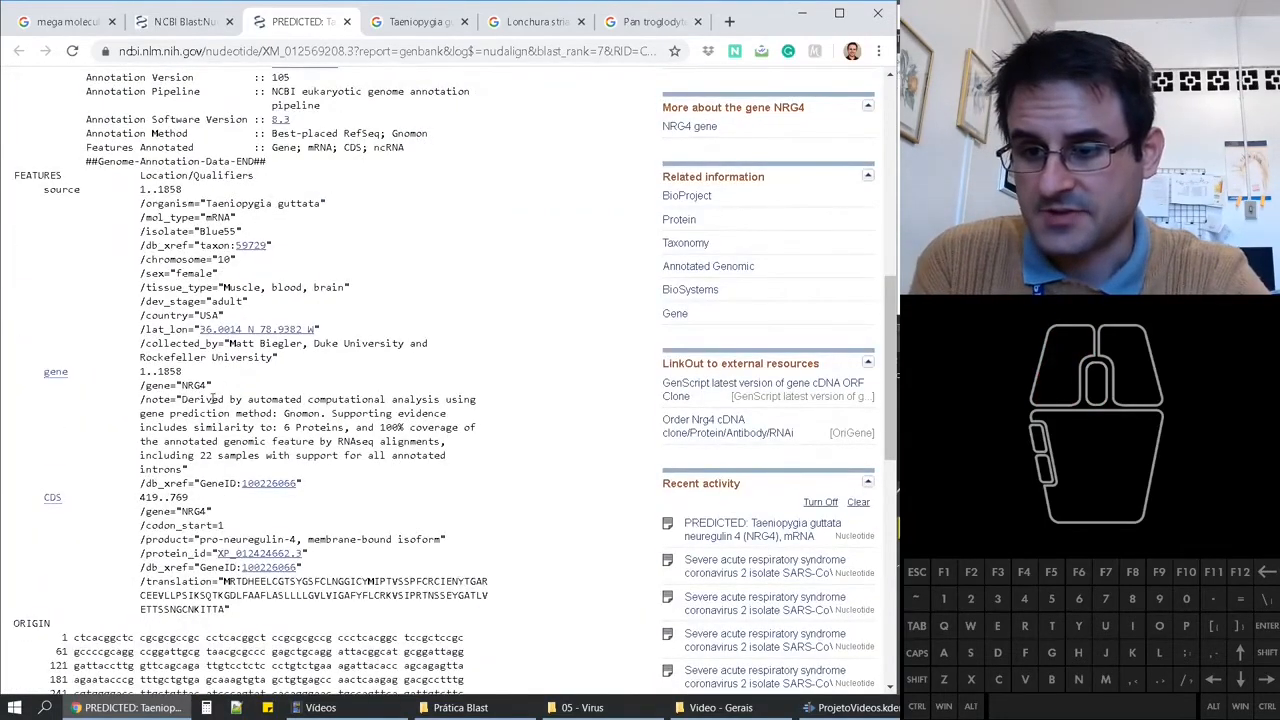
drag(177, 525, 309, 535)
click(331, 550)
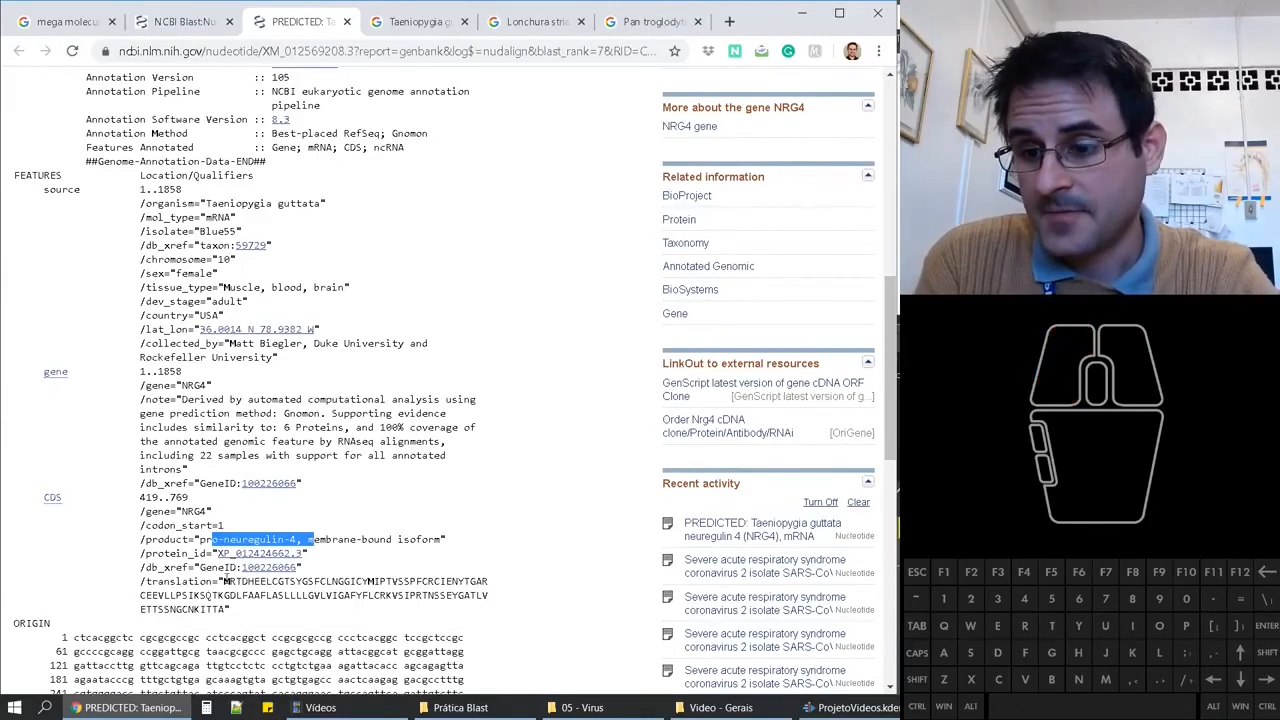
drag(224, 581, 230, 610)
scroll(333, 530, down, 2)
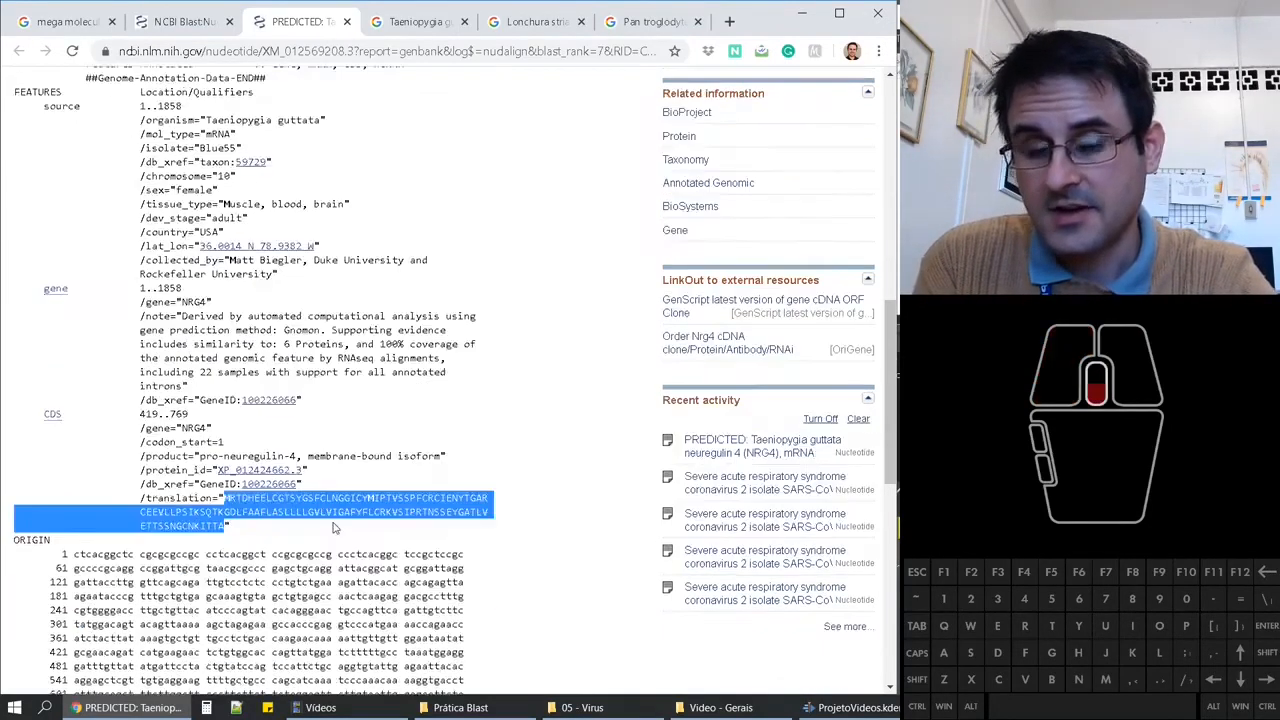